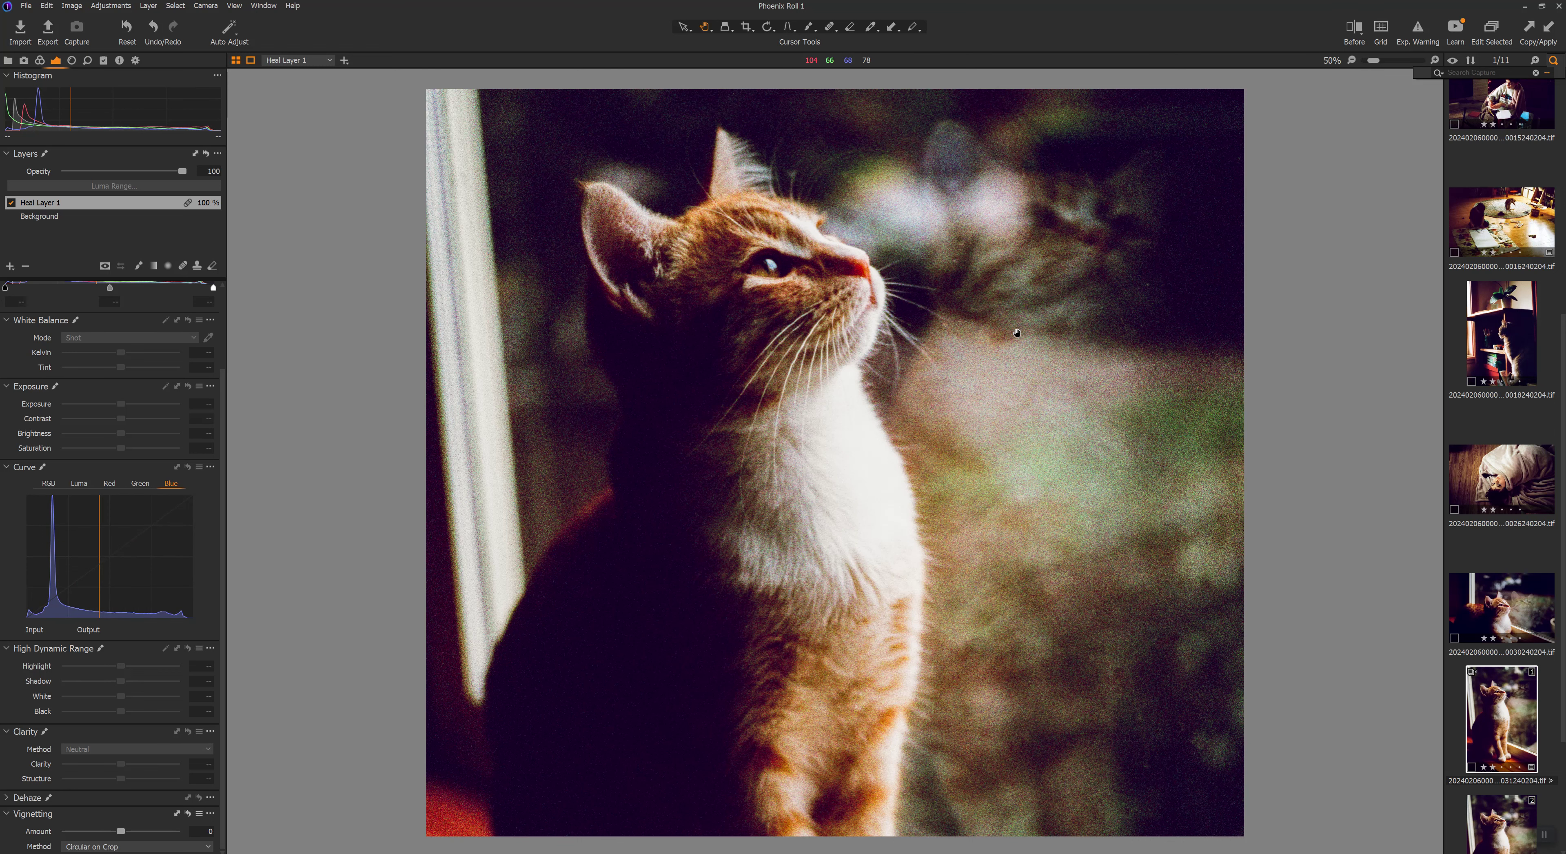
- Examine the upright portrait of the sitting kitten, comparing the whole frame with close detail of its face, whiskers and the blurred background
{"action": "scroll", "coordinate": [877, 328], "scroll_direction": "down", "scroll_amount": 2}
{"action": "key", "text": "ctrl+0"}
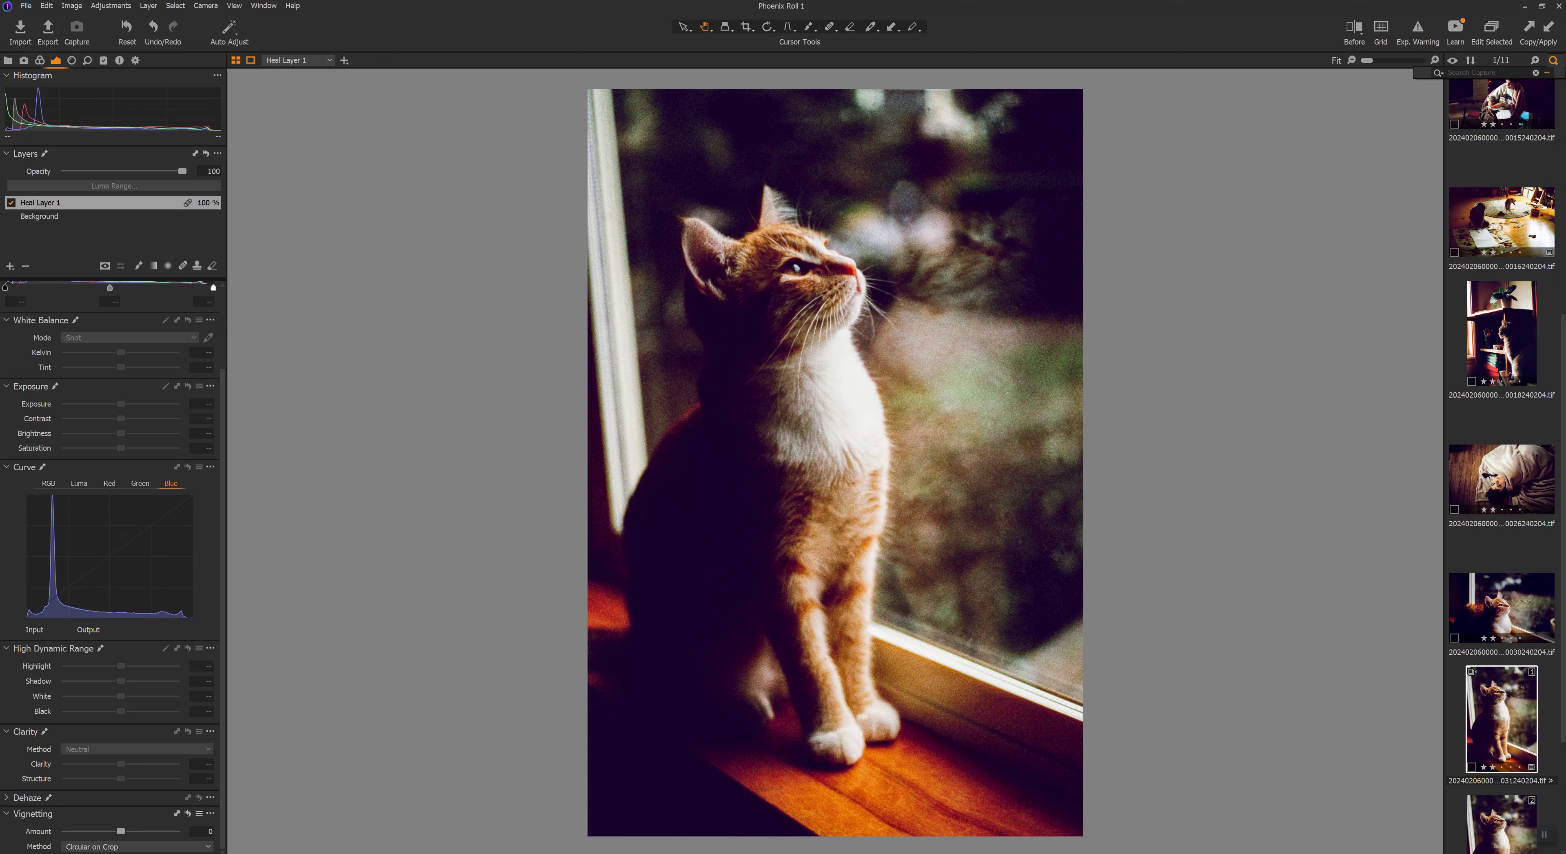
{"action": "scroll", "coordinate": [1482, 495], "scroll_direction": "down", "scroll_amount": 1}
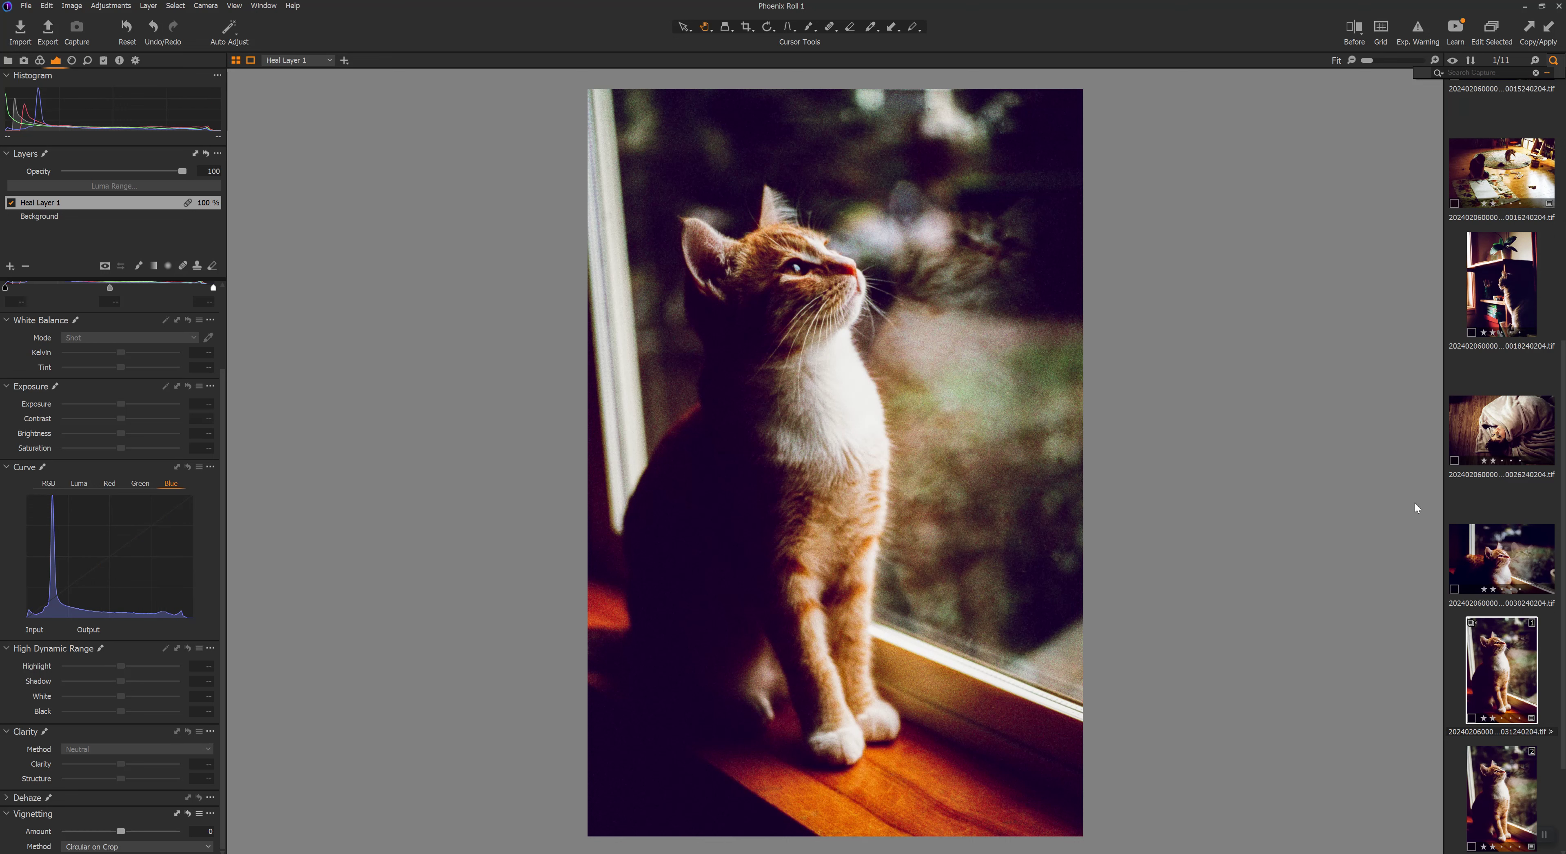
{"action": "scroll", "coordinate": [864, 212], "scroll_direction": "up", "scroll_amount": 2}
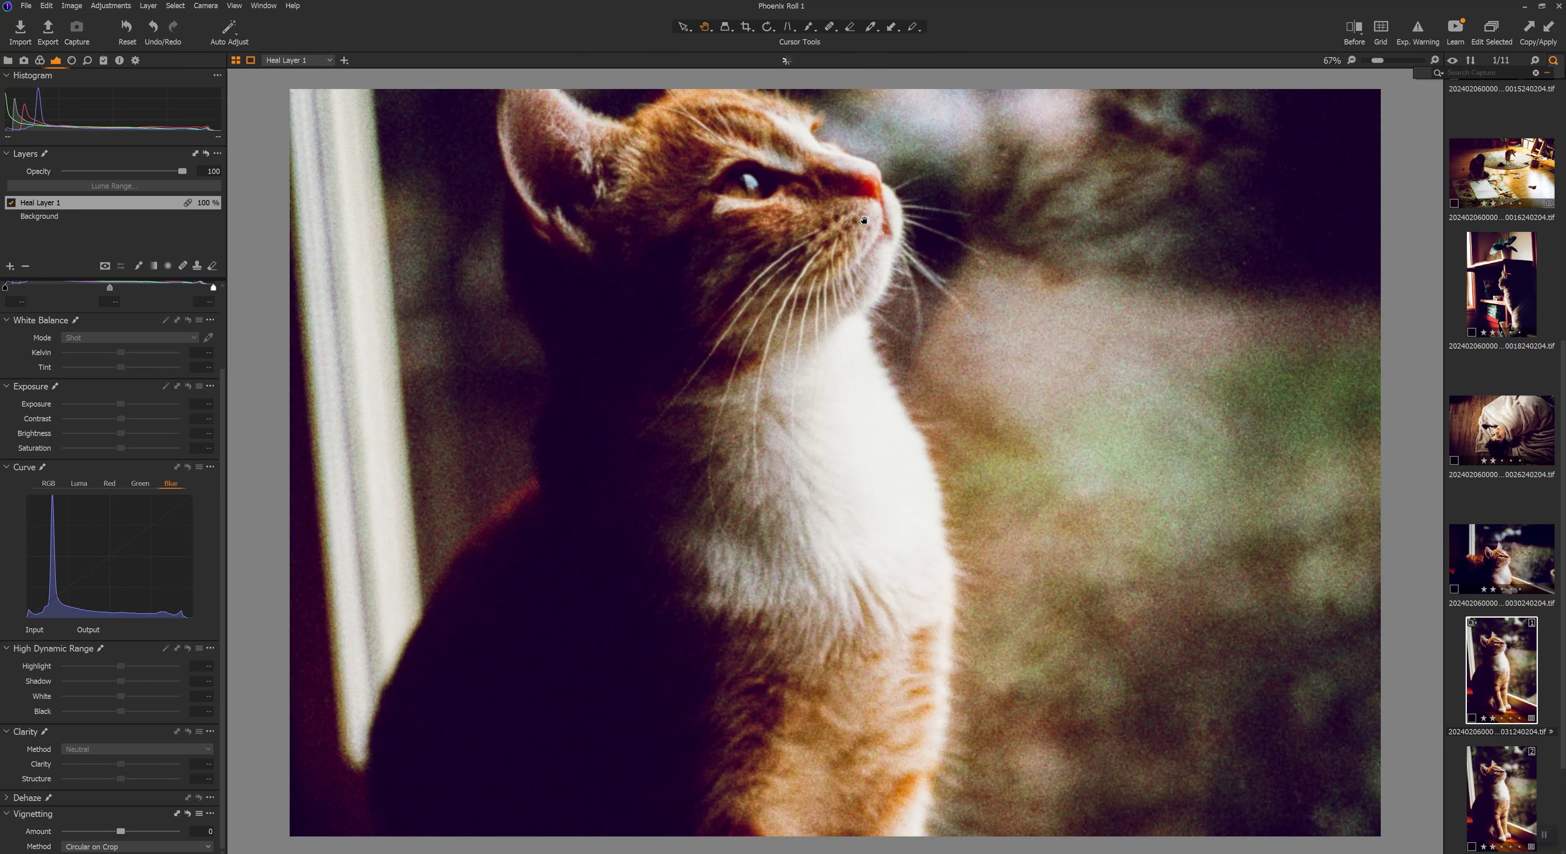
{"action": "left_click_drag", "start_coordinate": [863, 211], "coordinate": [870, 377]}
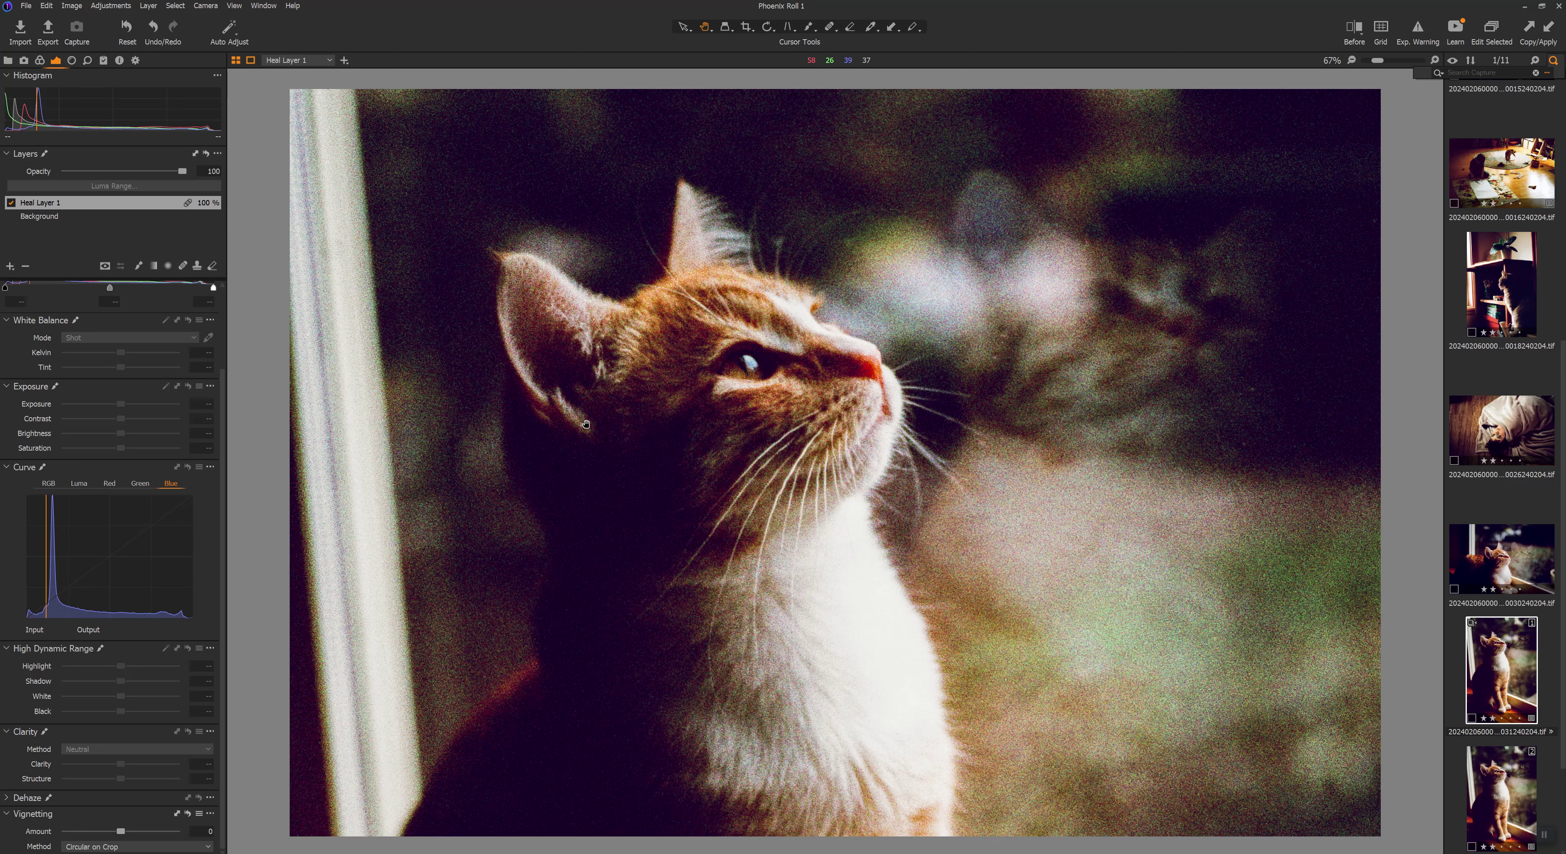
{"action": "scroll", "coordinate": [771, 499], "scroll_direction": "down", "scroll_amount": 1}
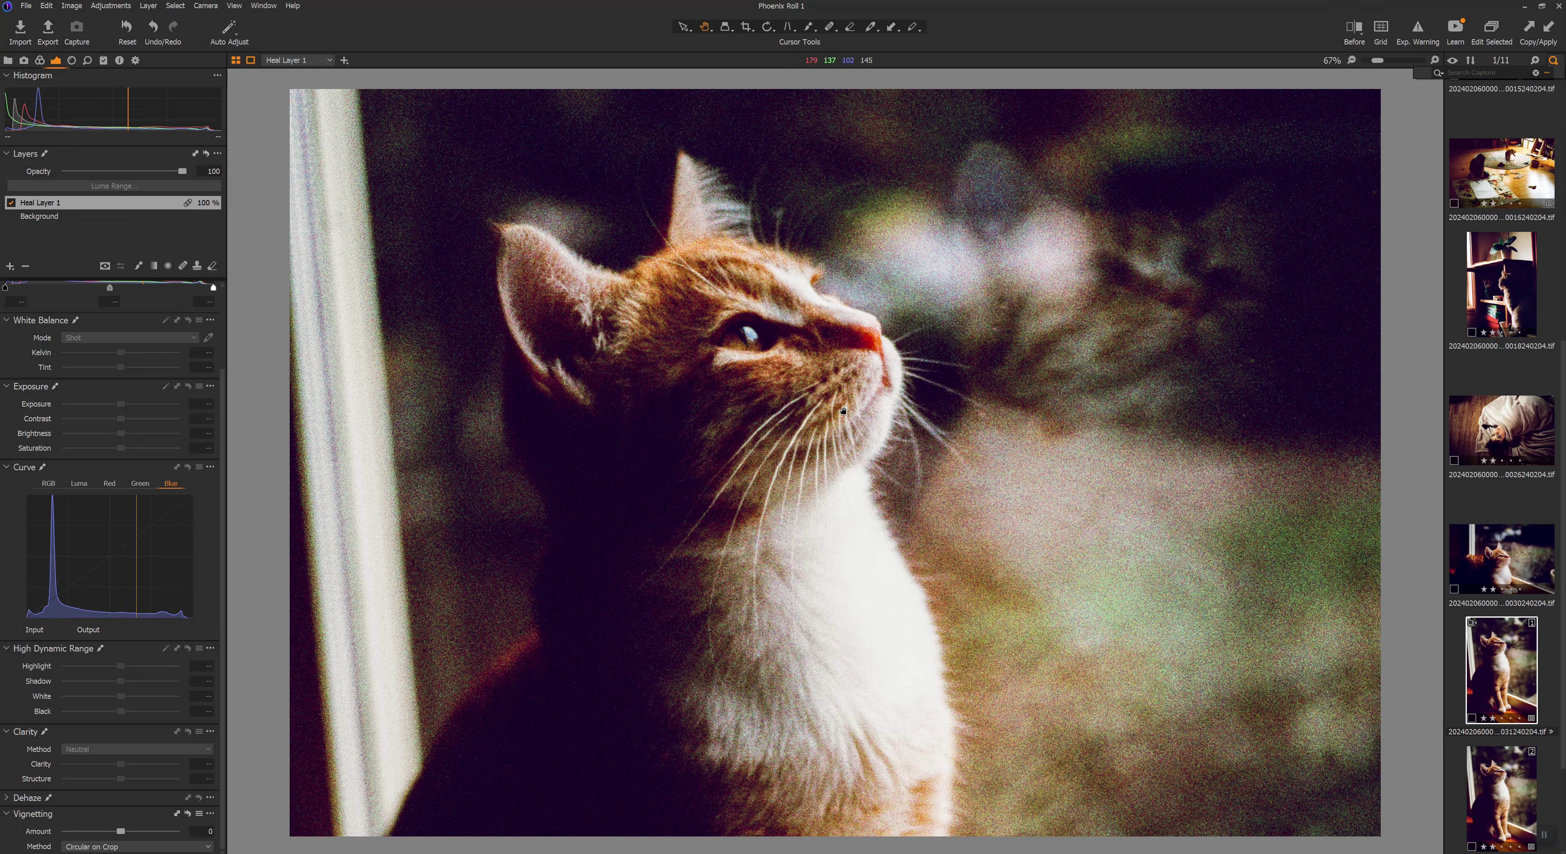
{"action": "key", "text": "ctrl+0"}
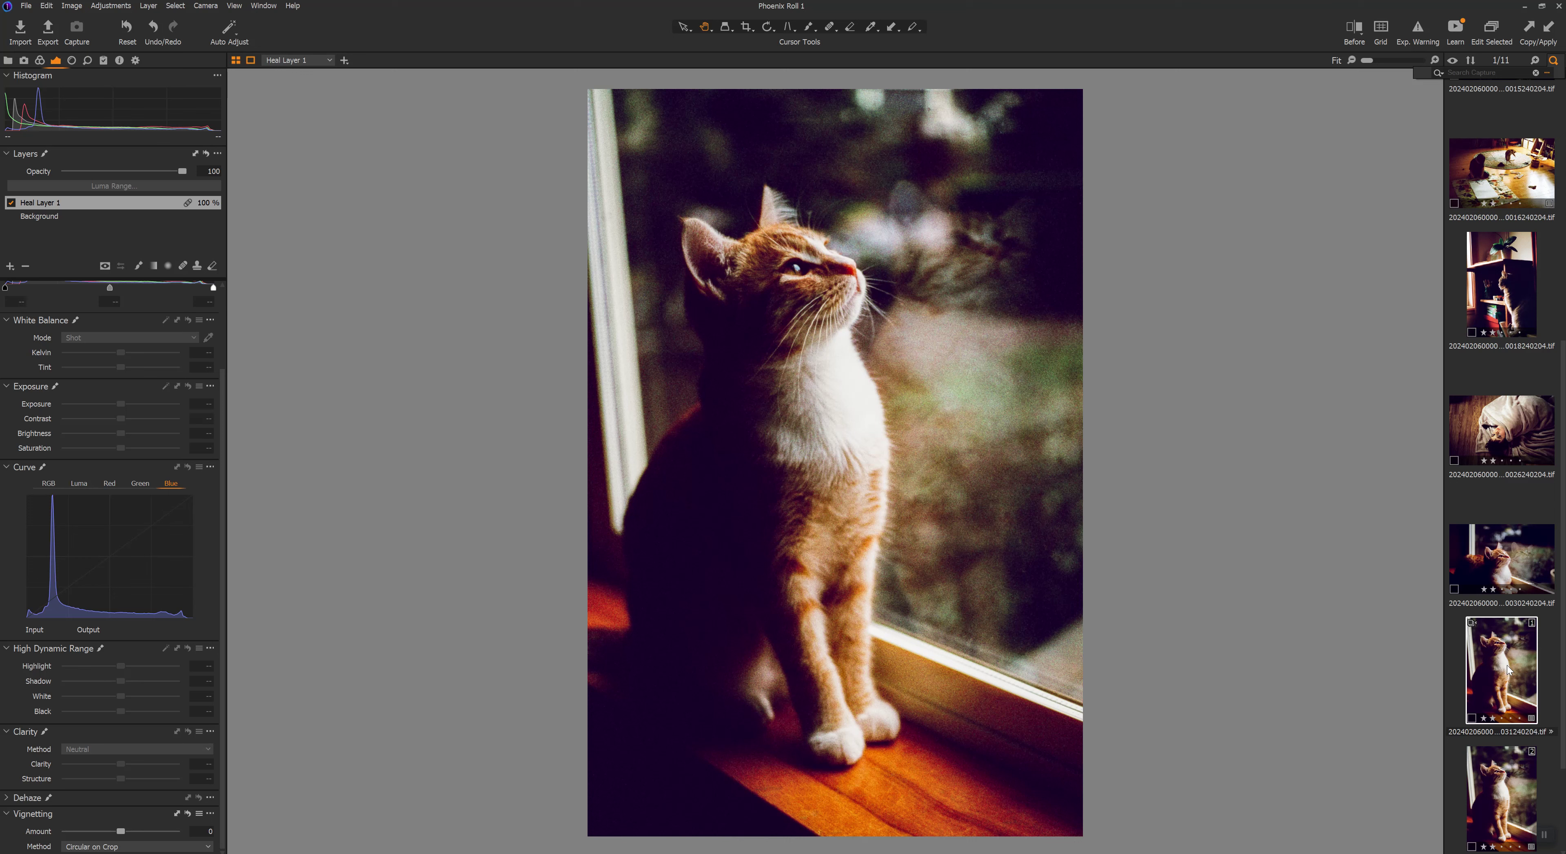
- Open the backlit photo of the person holding a cat at the window and inspect the figures up close
{"action": "scroll", "coordinate": [1509, 665], "scroll_direction": "down", "scroll_amount": 3}
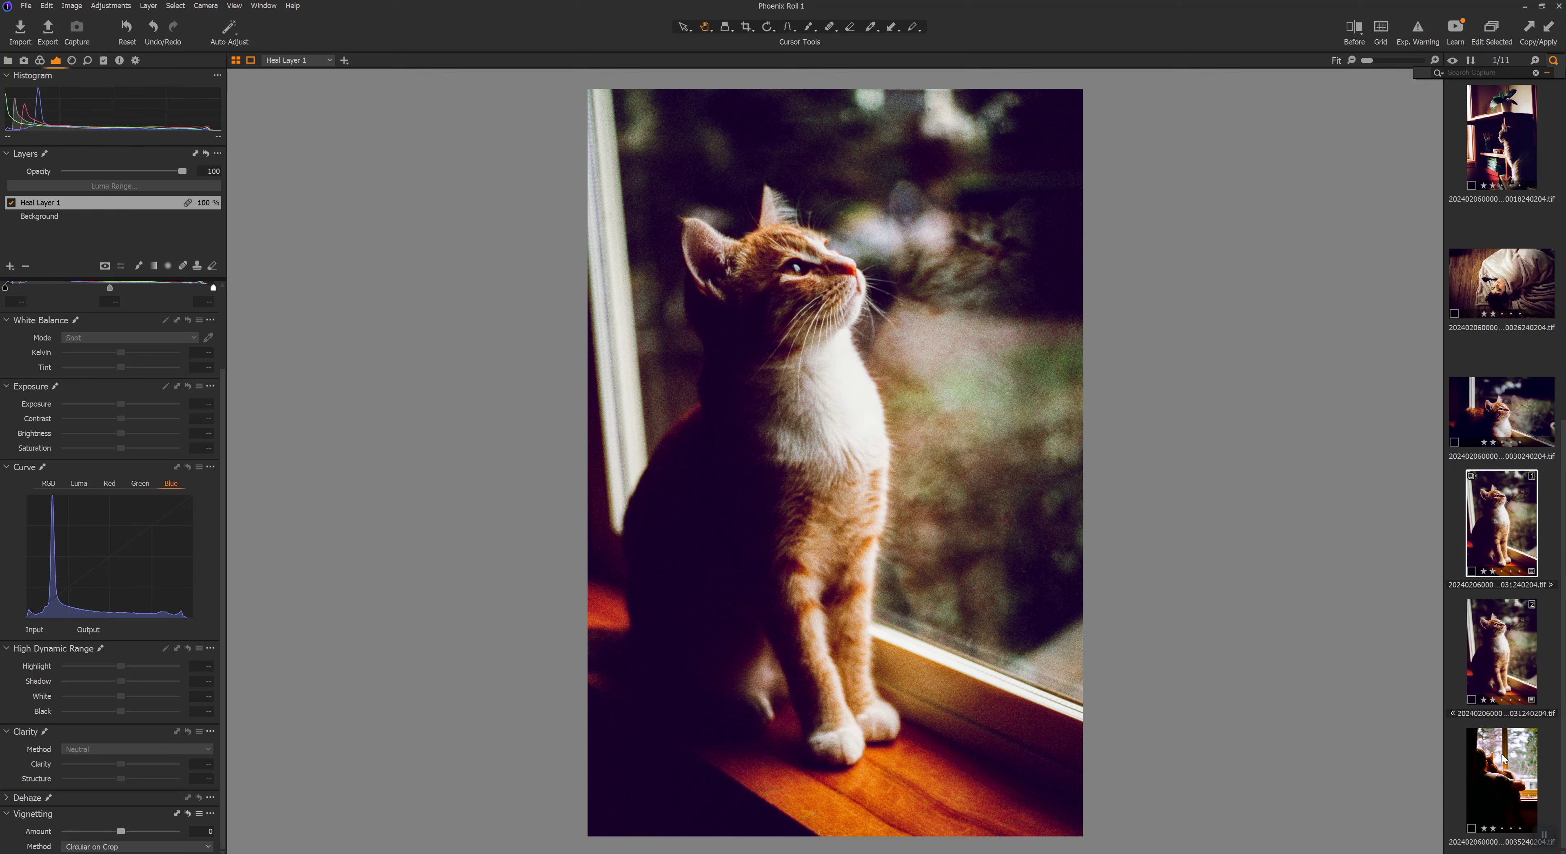
{"action": "left_click", "coordinate": [1502, 756]}
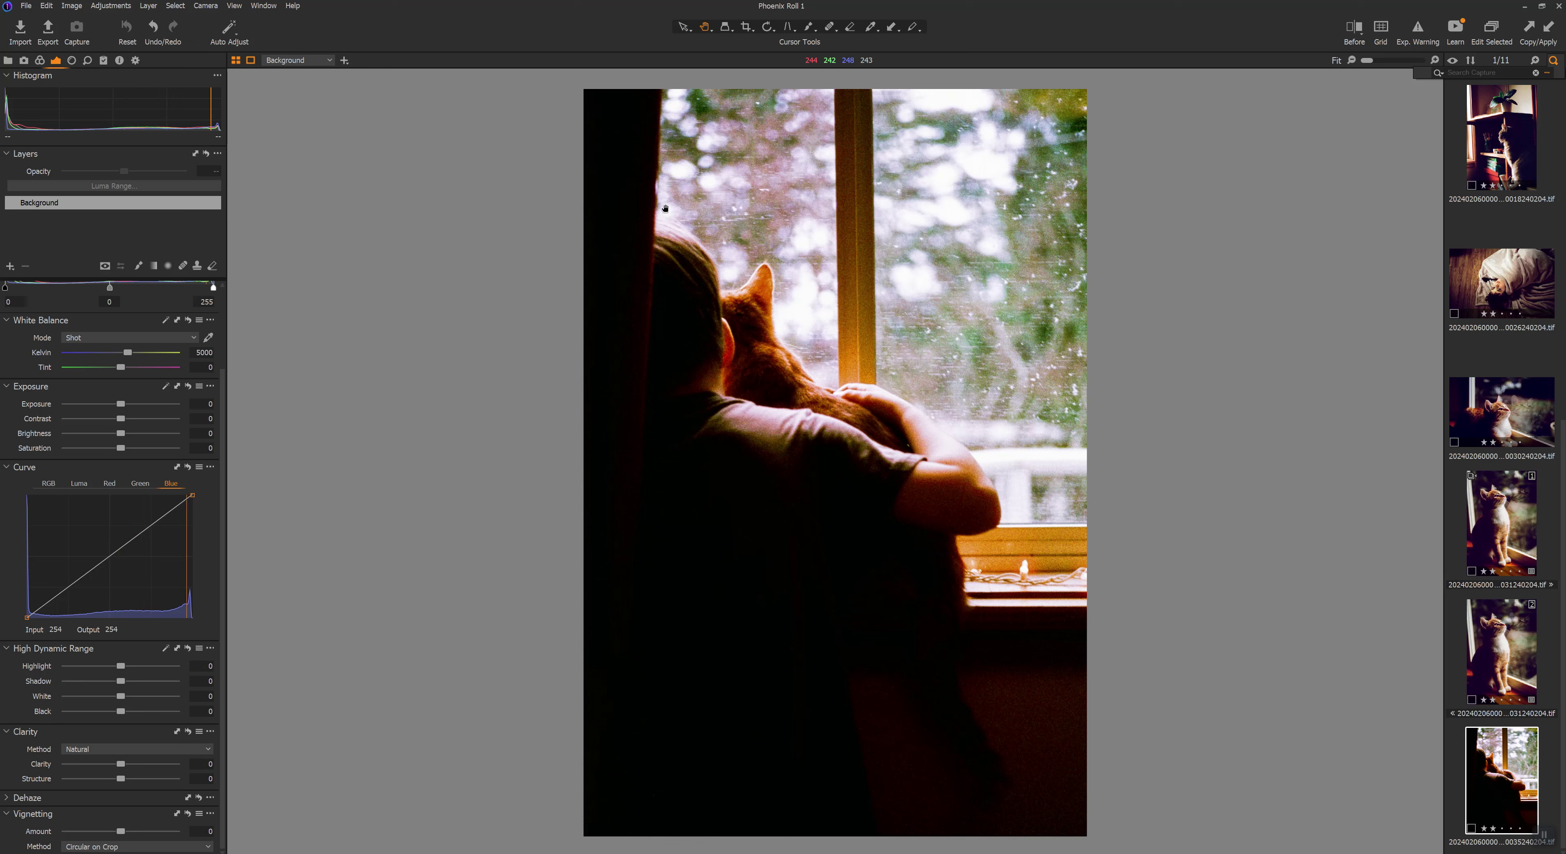
{"action": "scroll", "coordinate": [717, 256], "scroll_direction": "up", "scroll_amount": 2}
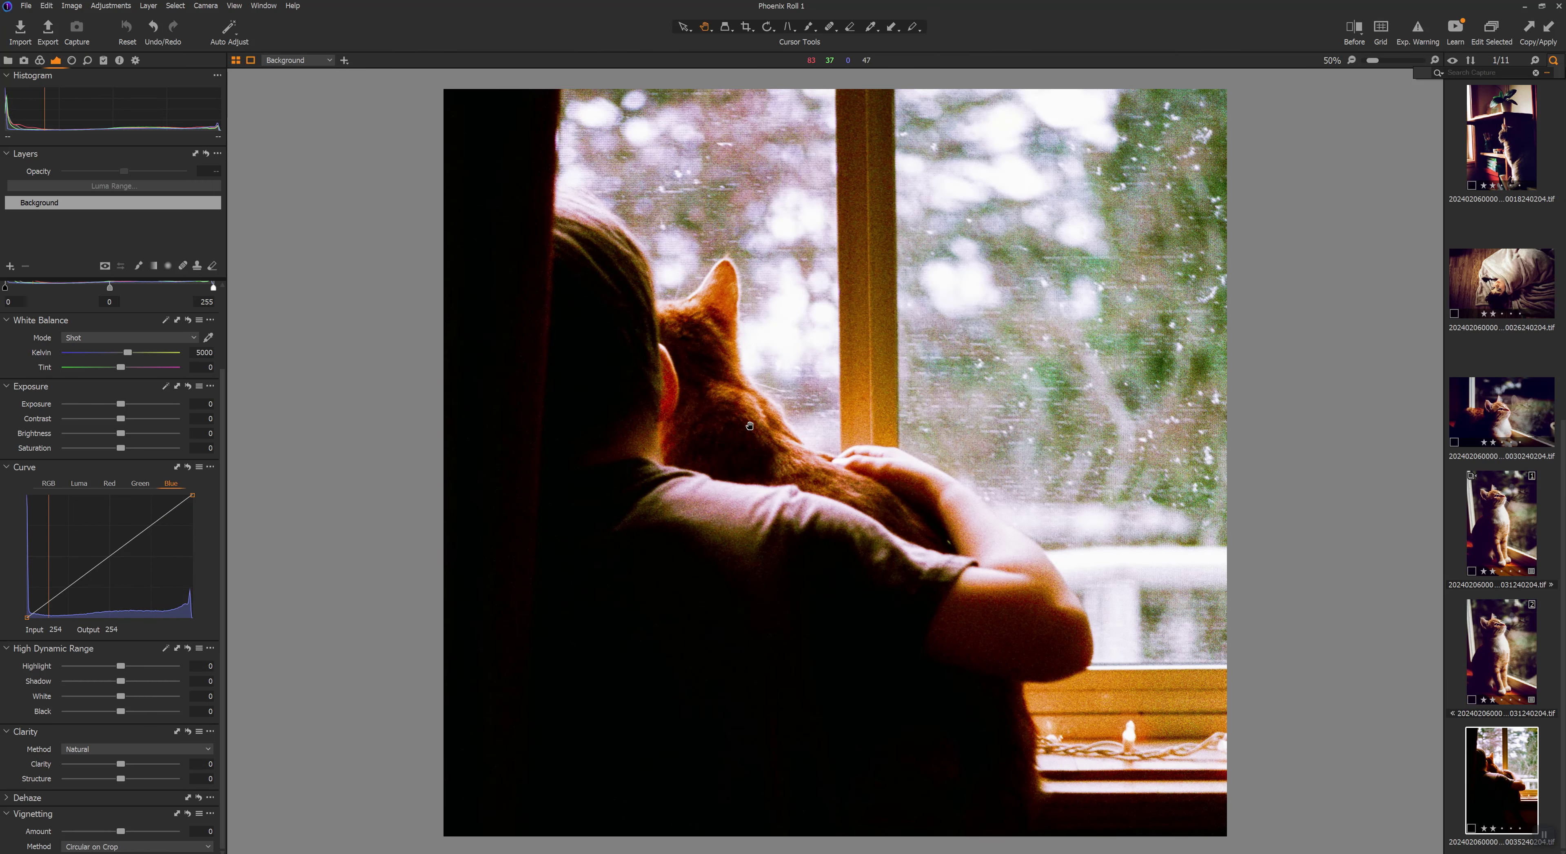
{"action": "scroll", "coordinate": [750, 426], "scroll_direction": "down", "scroll_amount": 2}
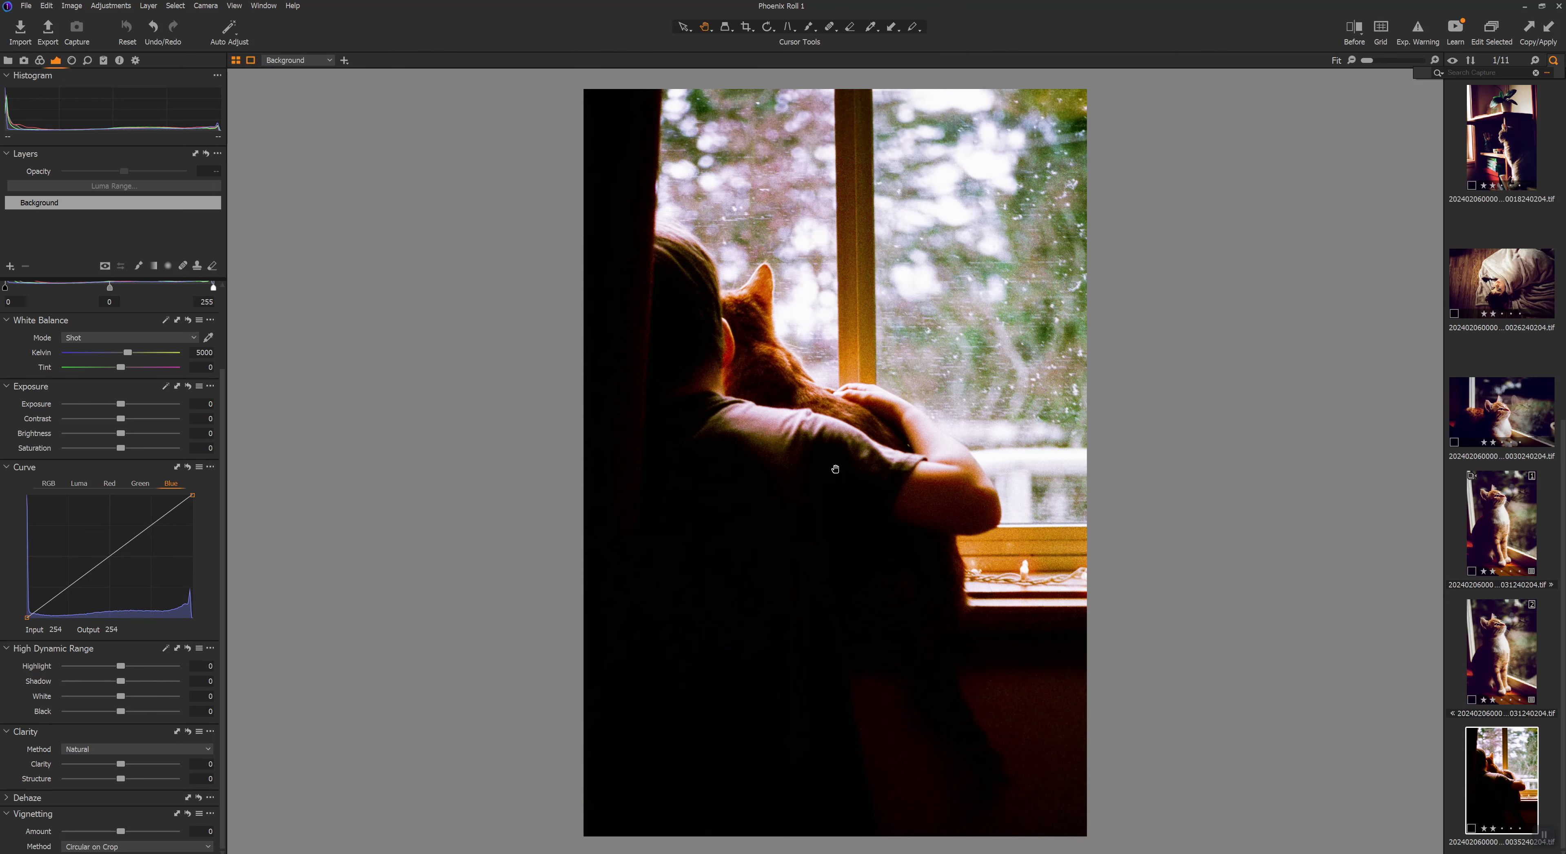
- Open the landscape photo of the kitten lying by the window and examine its face up to 100%
{"action": "left_click", "coordinate": [1529, 437]}
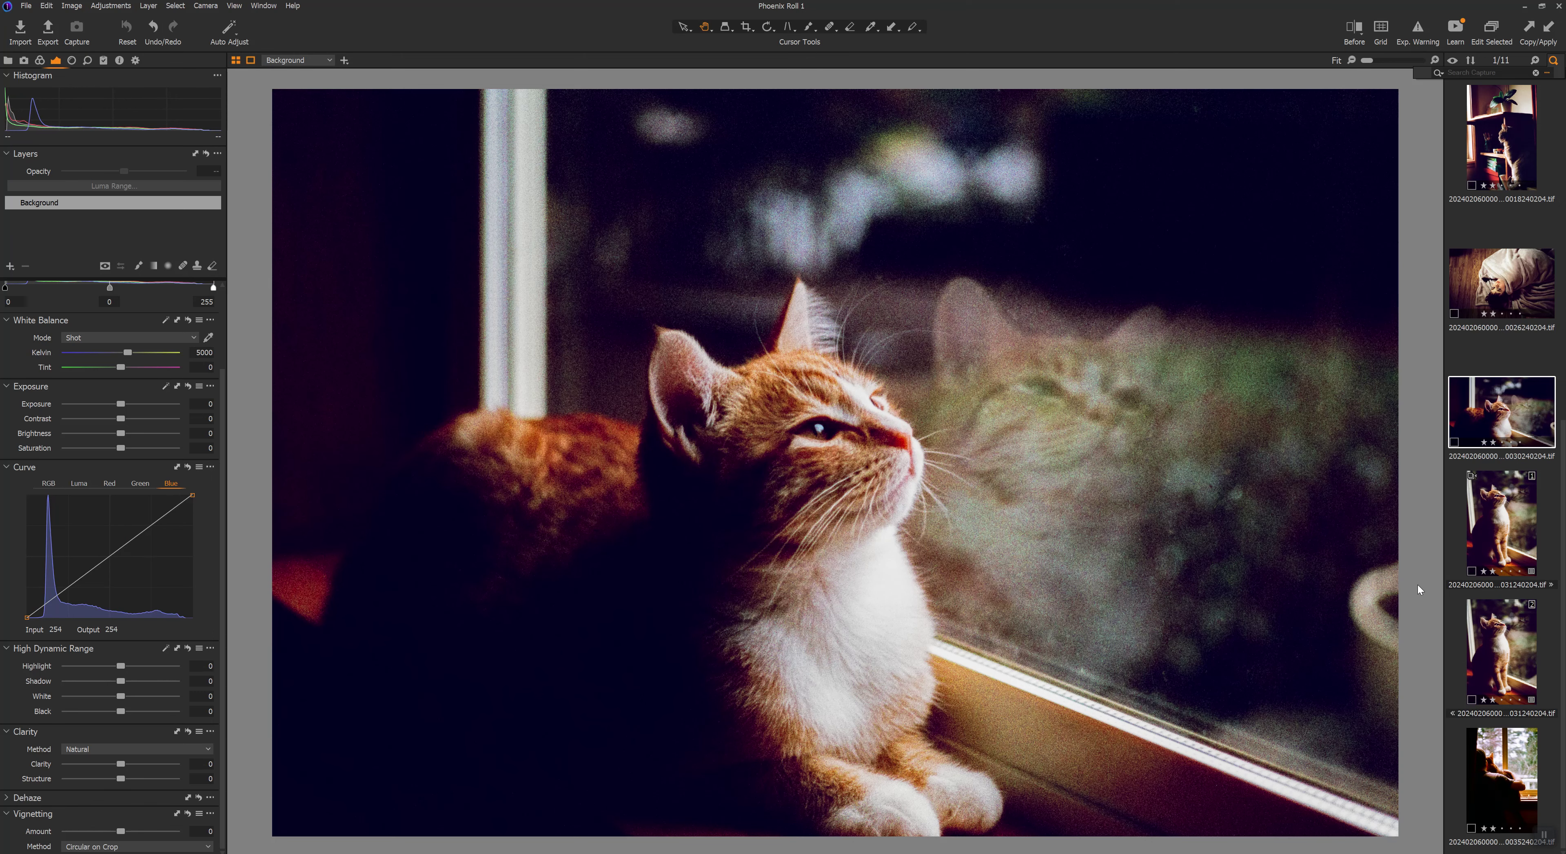
{"action": "scroll", "coordinate": [884, 451], "scroll_direction": "up", "scroll_amount": 1}
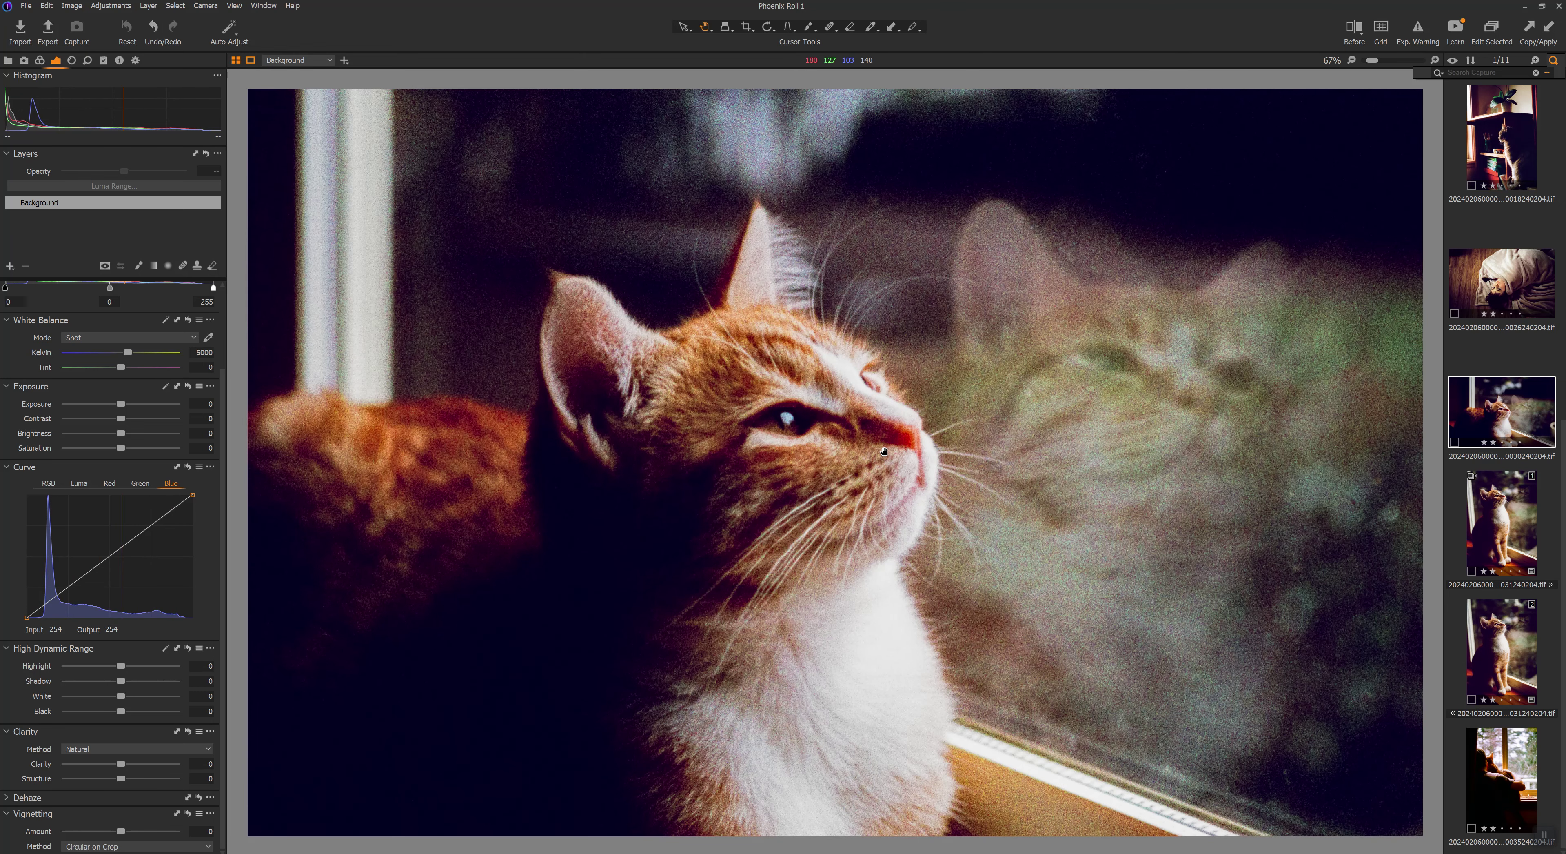
{"action": "scroll", "coordinate": [882, 451], "scroll_direction": "up", "scroll_amount": 1}
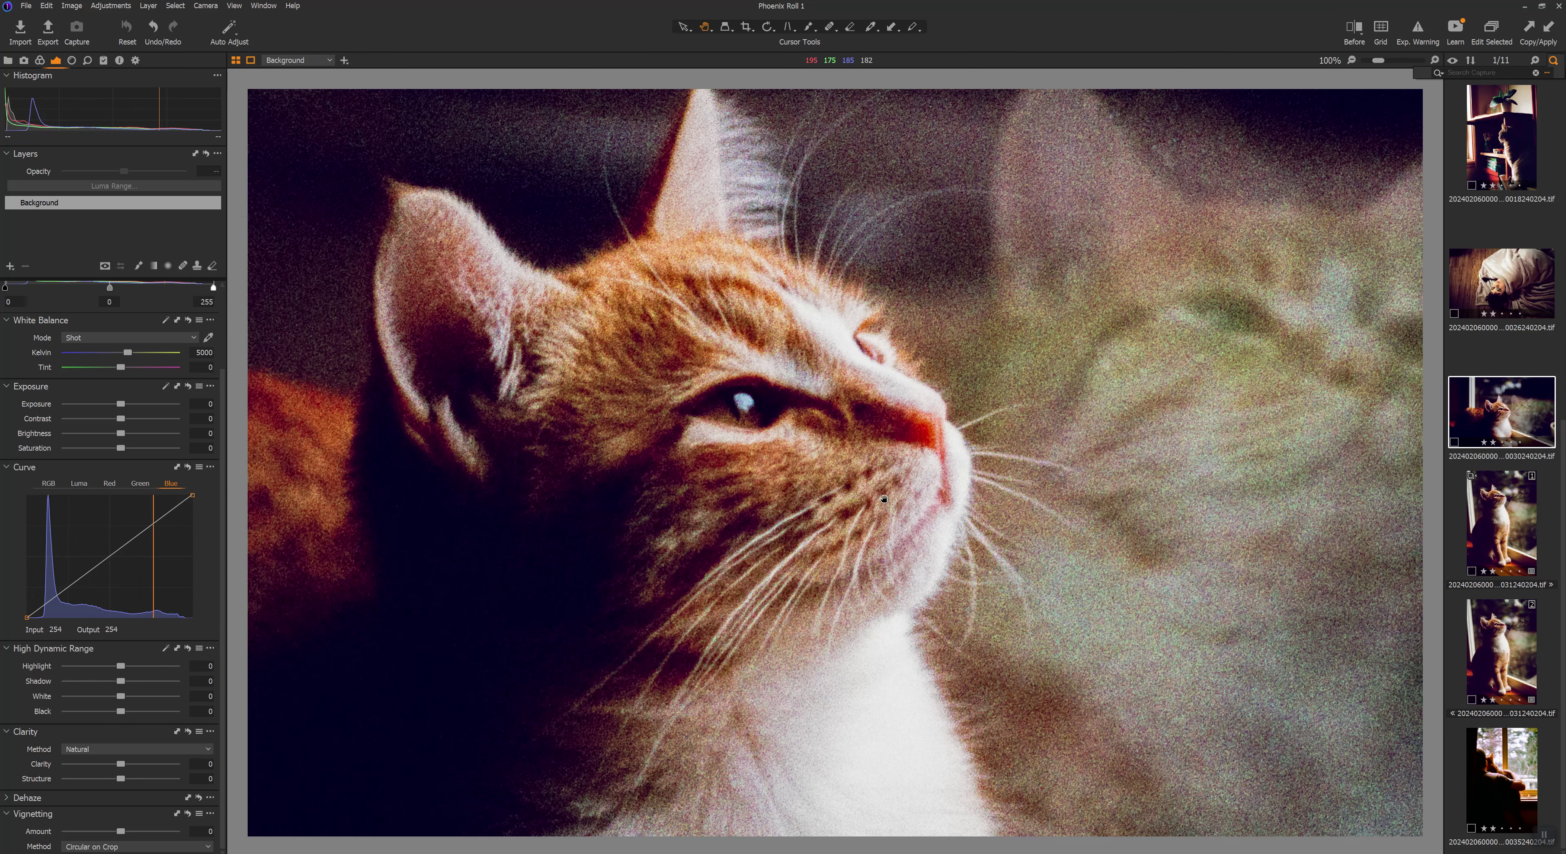
{"action": "scroll", "coordinate": [730, 511], "scroll_direction": "down", "scroll_amount": 1}
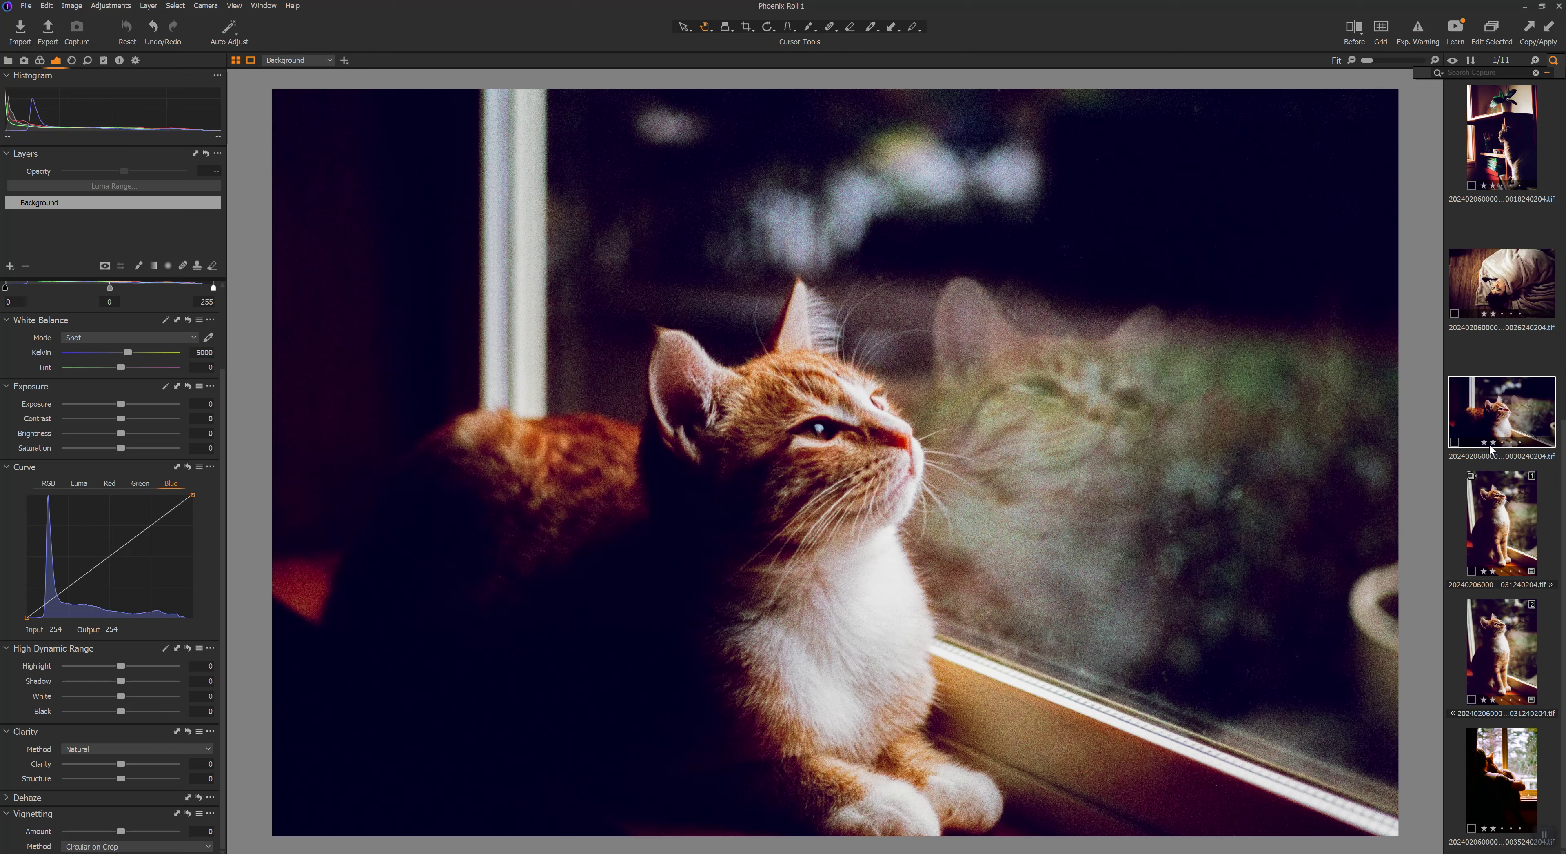
- View the blanket portrait, open the photo of the cat on the shelf, and examine the cat's face and dark surroundings at 100%
{"action": "left_click", "coordinate": [1512, 286]}
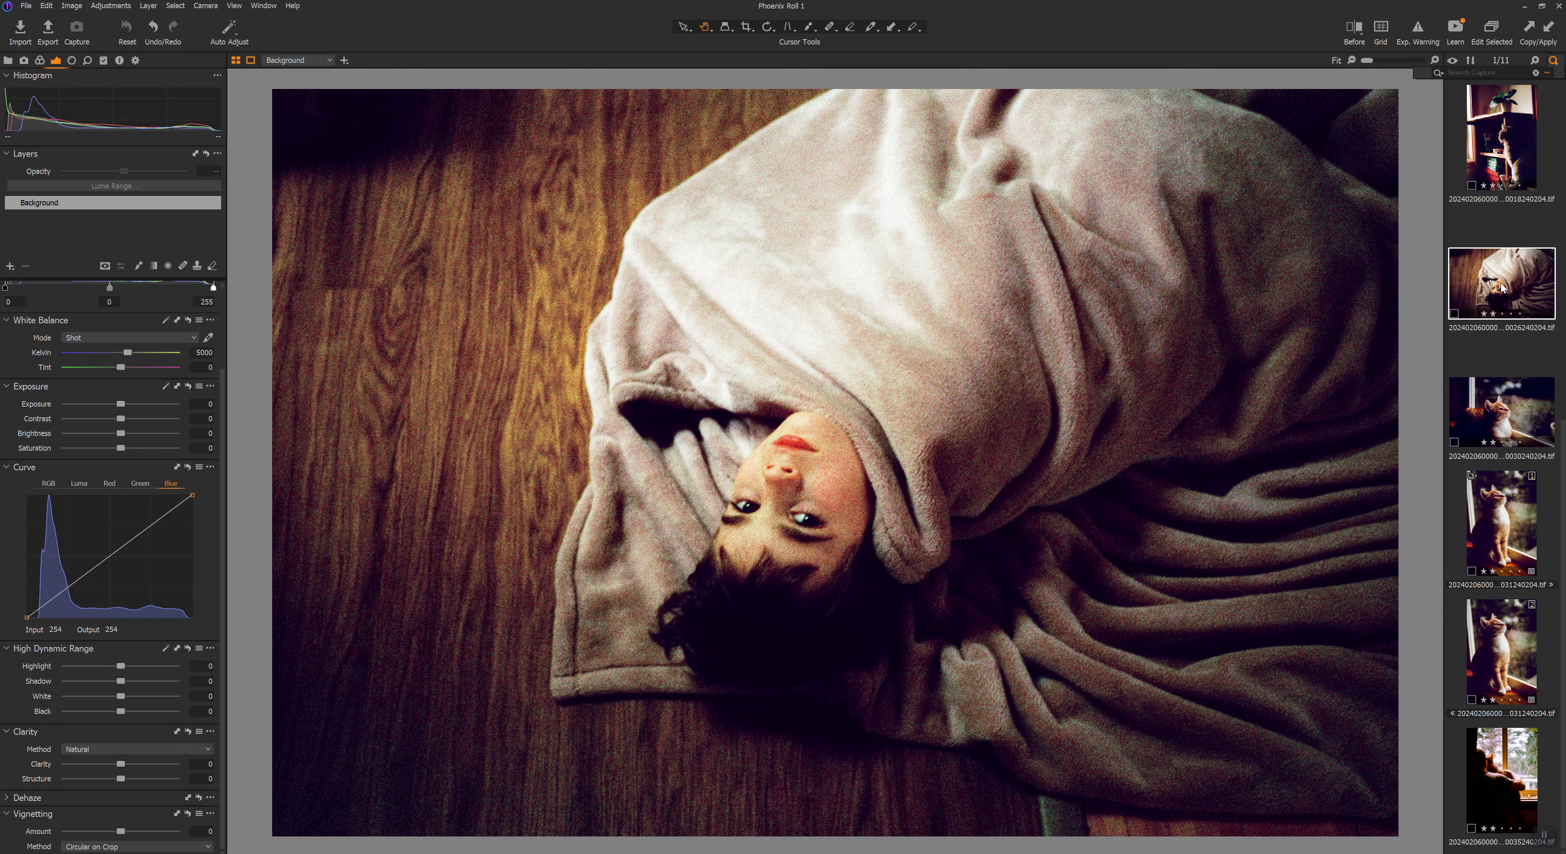
{"action": "left_click", "coordinate": [1520, 115]}
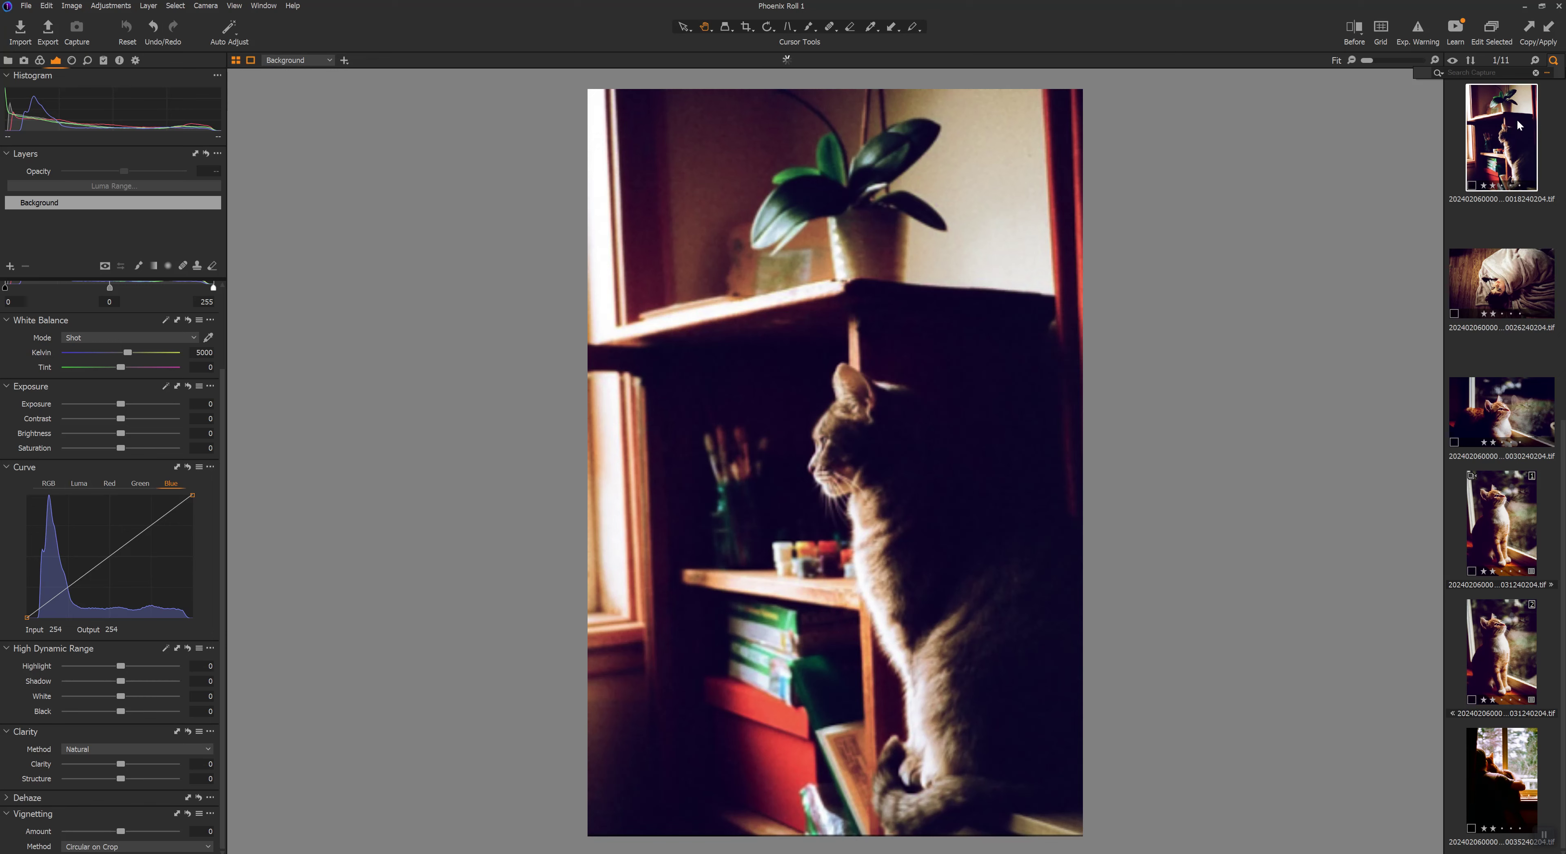
{"action": "scroll", "coordinate": [817, 470], "scroll_direction": "up", "scroll_amount": 2}
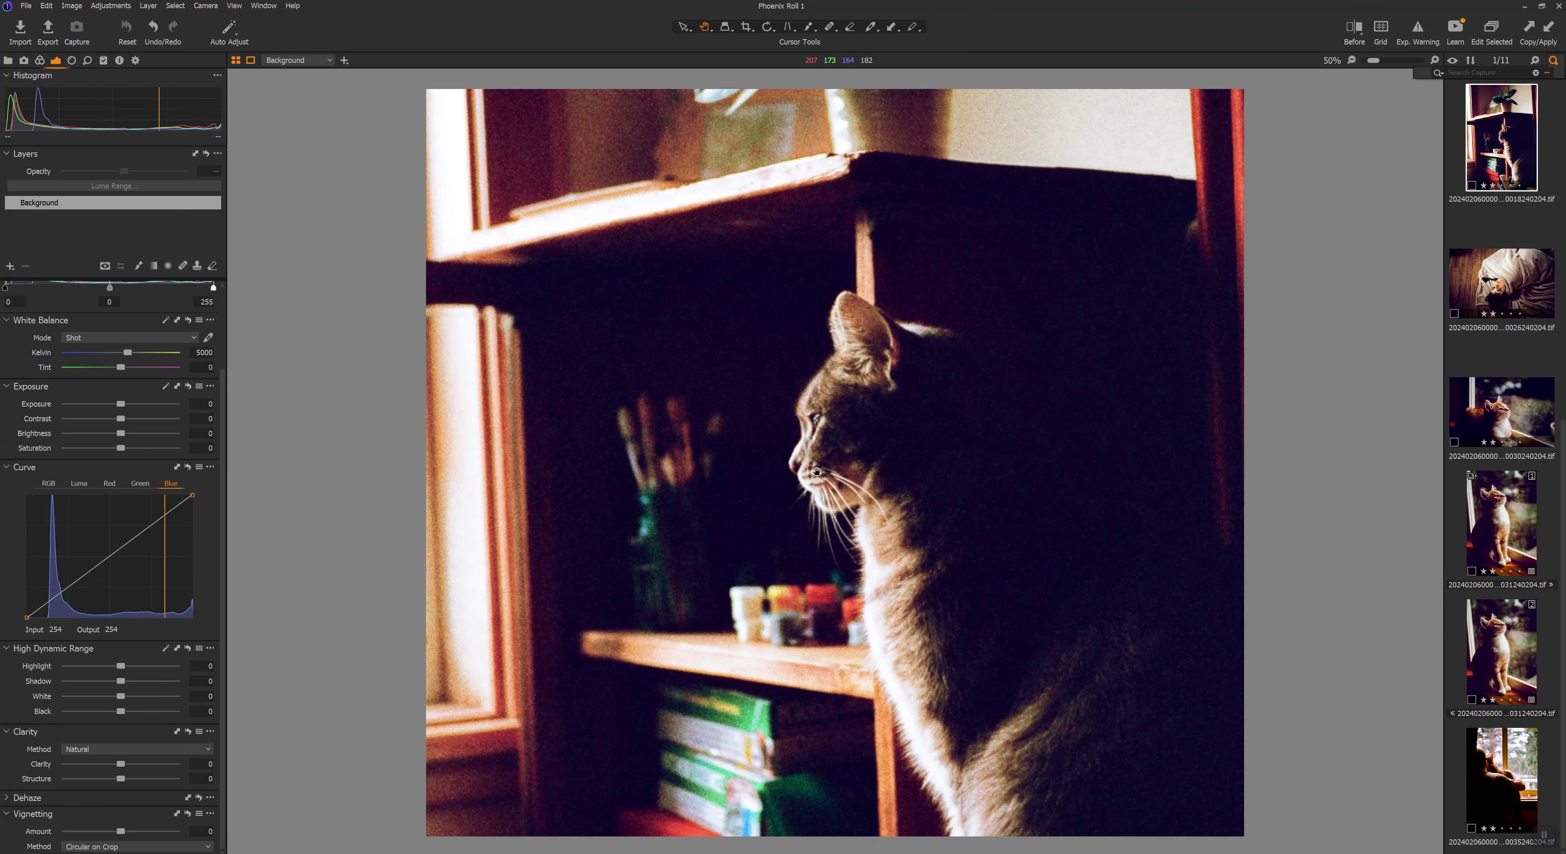
{"action": "scroll", "coordinate": [813, 434], "scroll_direction": "down", "scroll_amount": 1}
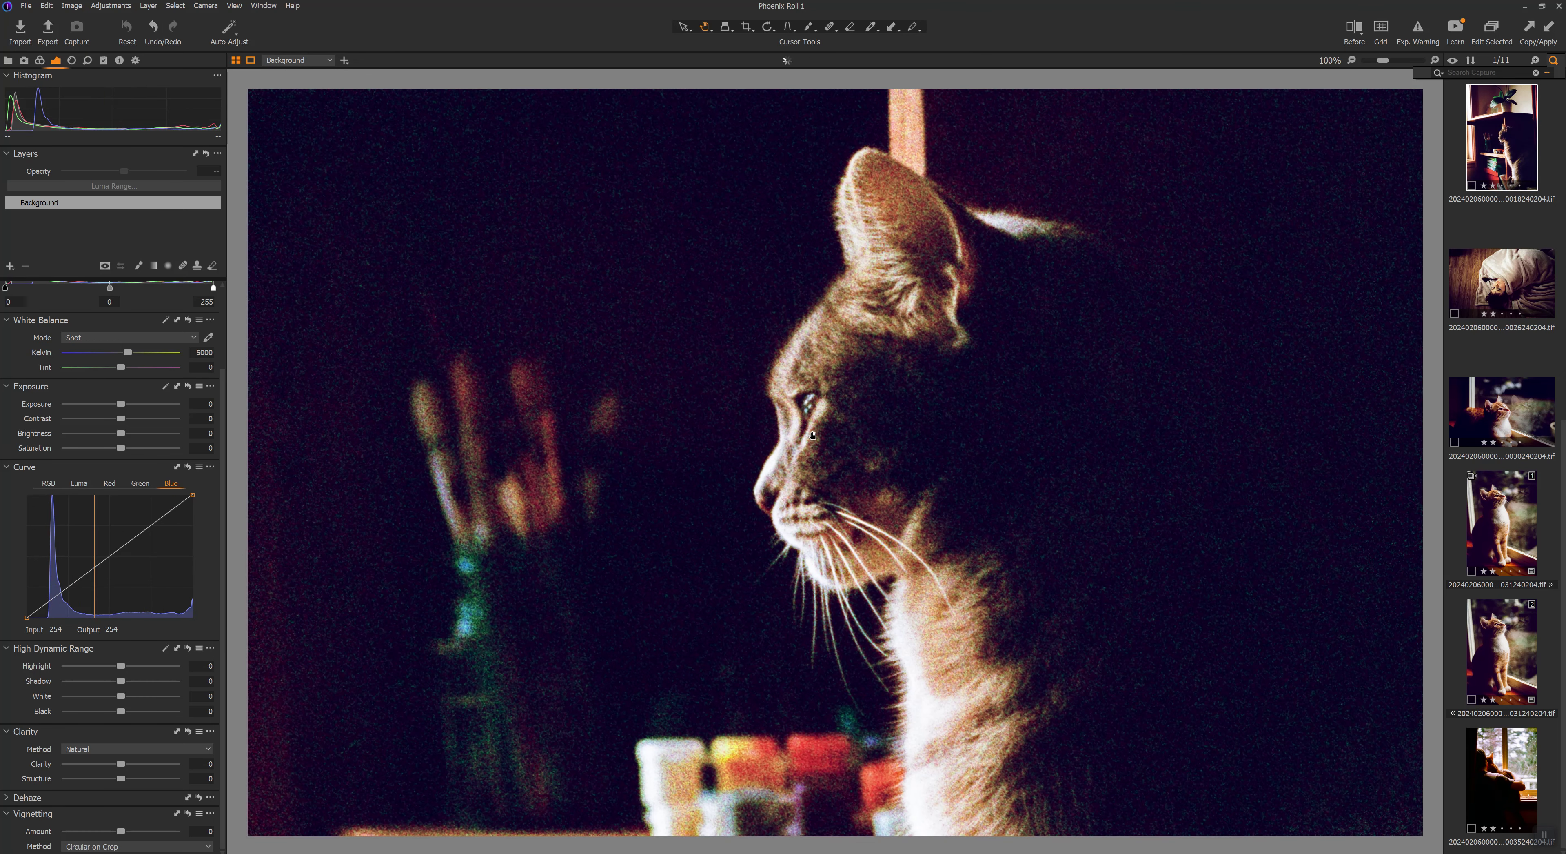
{"action": "scroll", "coordinate": [809, 434], "scroll_direction": "down", "scroll_amount": 1}
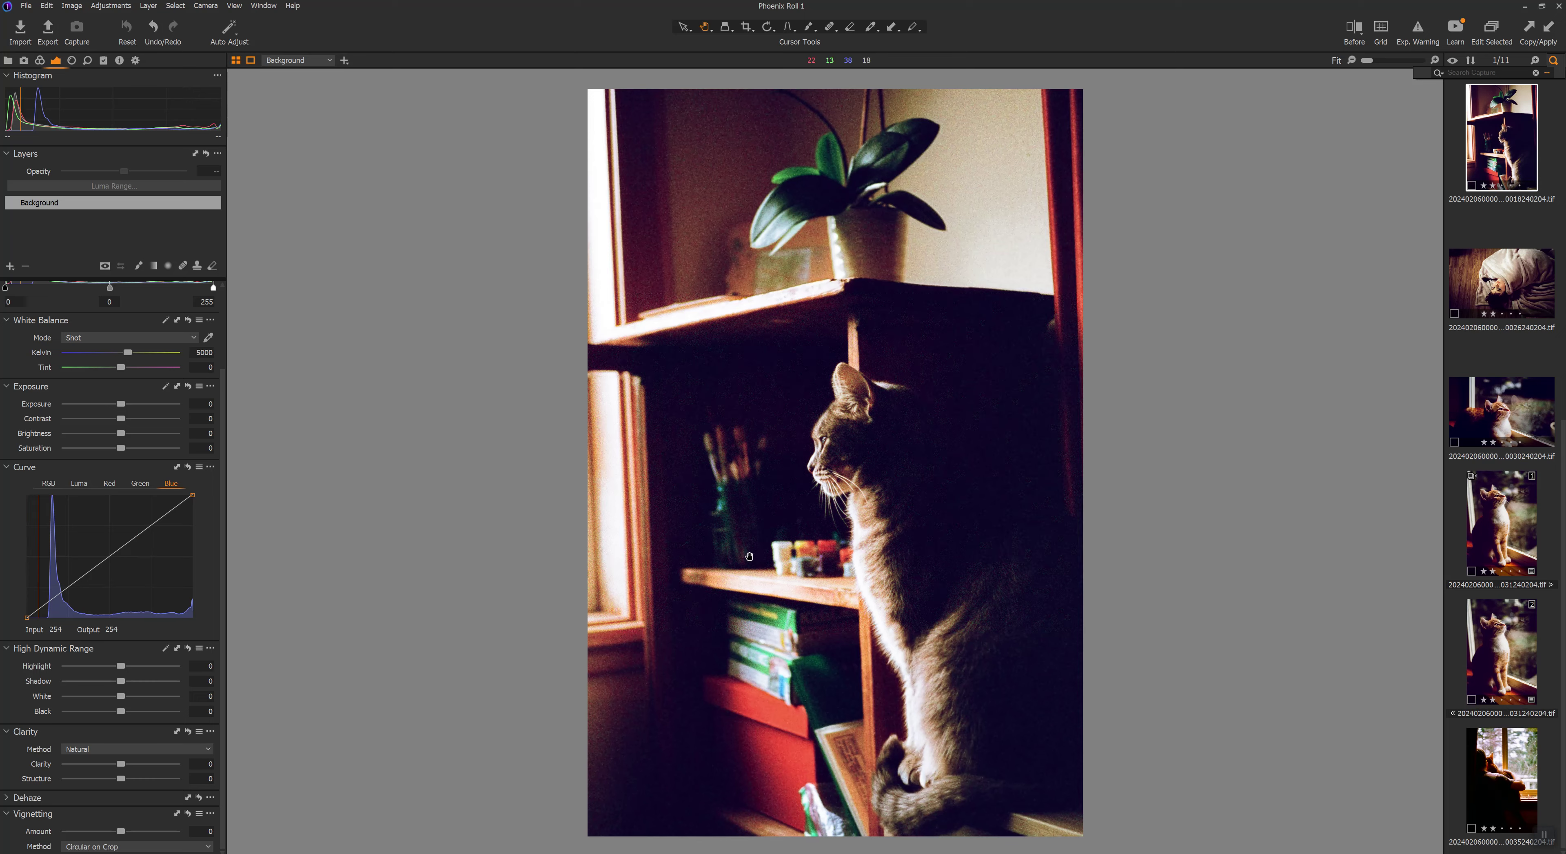
{"action": "scroll", "coordinate": [800, 434], "scroll_direction": "up", "scroll_amount": 3}
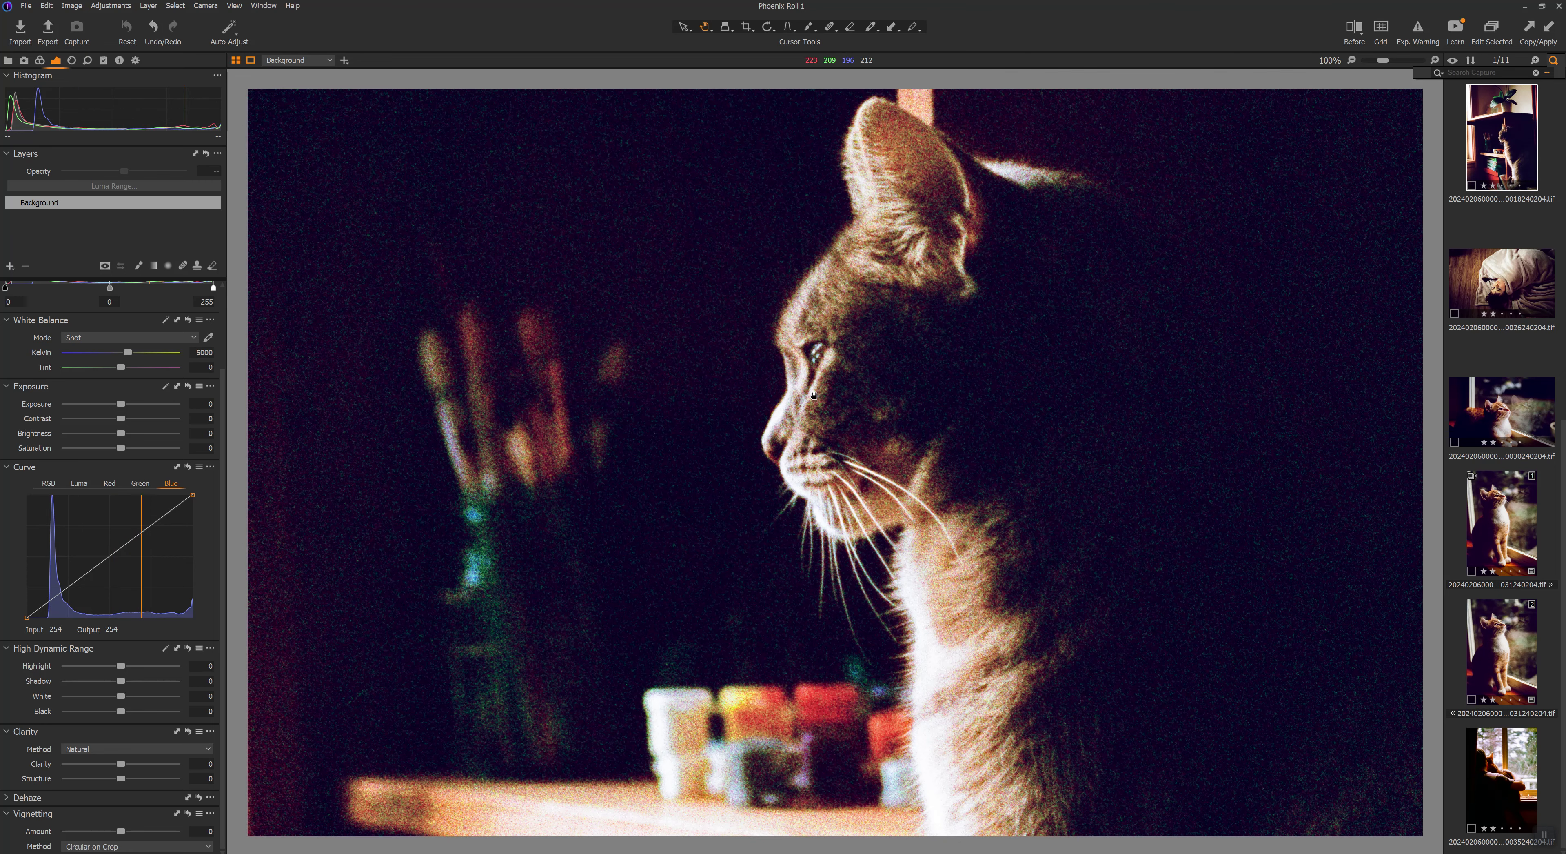
{"action": "left_click_drag", "start_coordinate": [847, 296], "coordinate": [828, 338]}
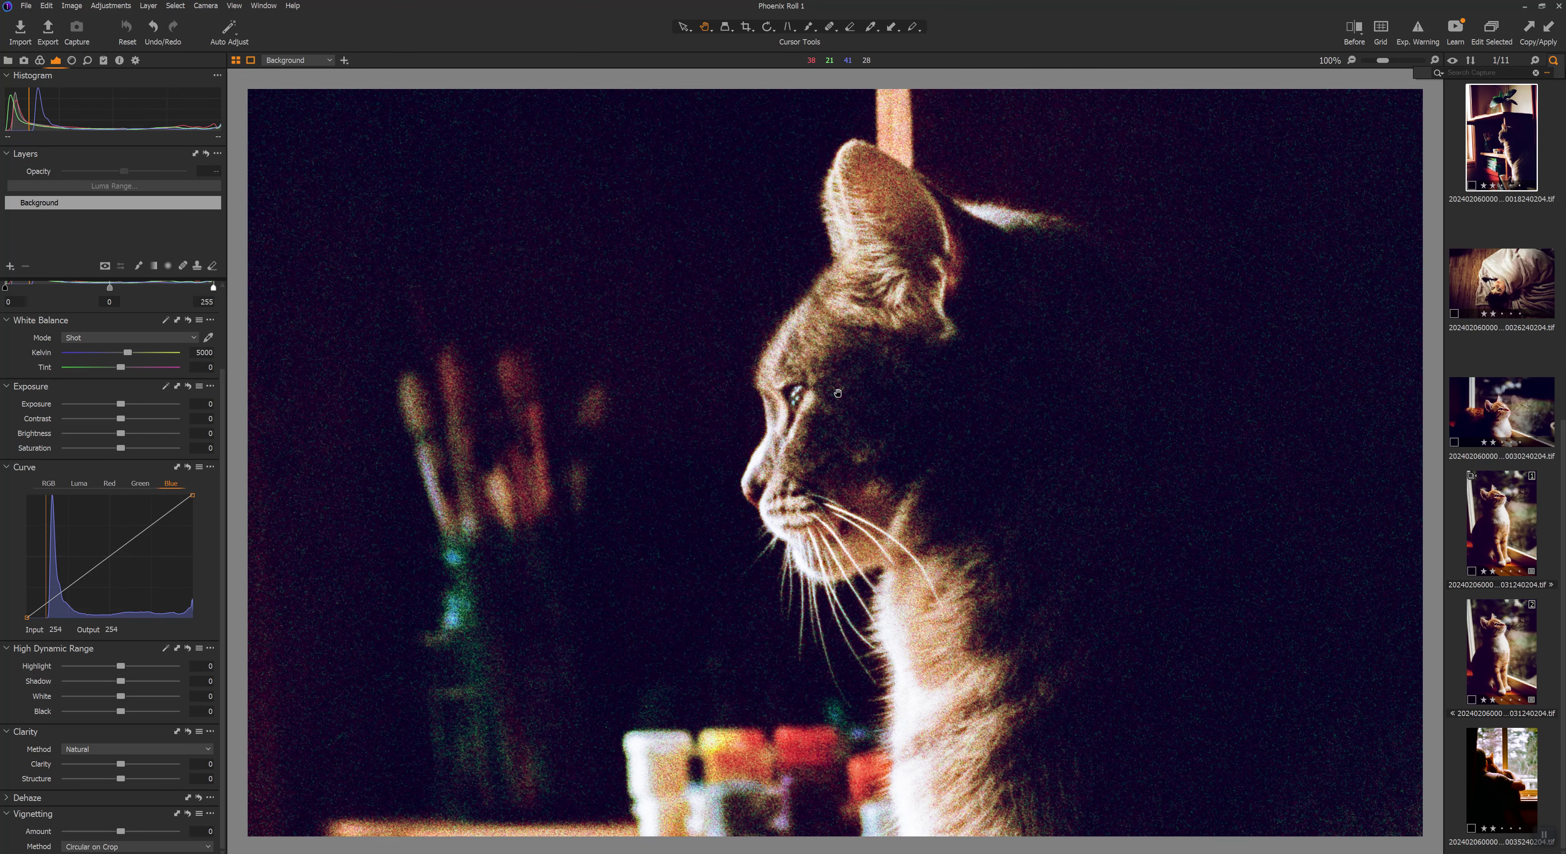
{"action": "scroll", "coordinate": [807, 391], "scroll_direction": "down", "scroll_amount": 5}
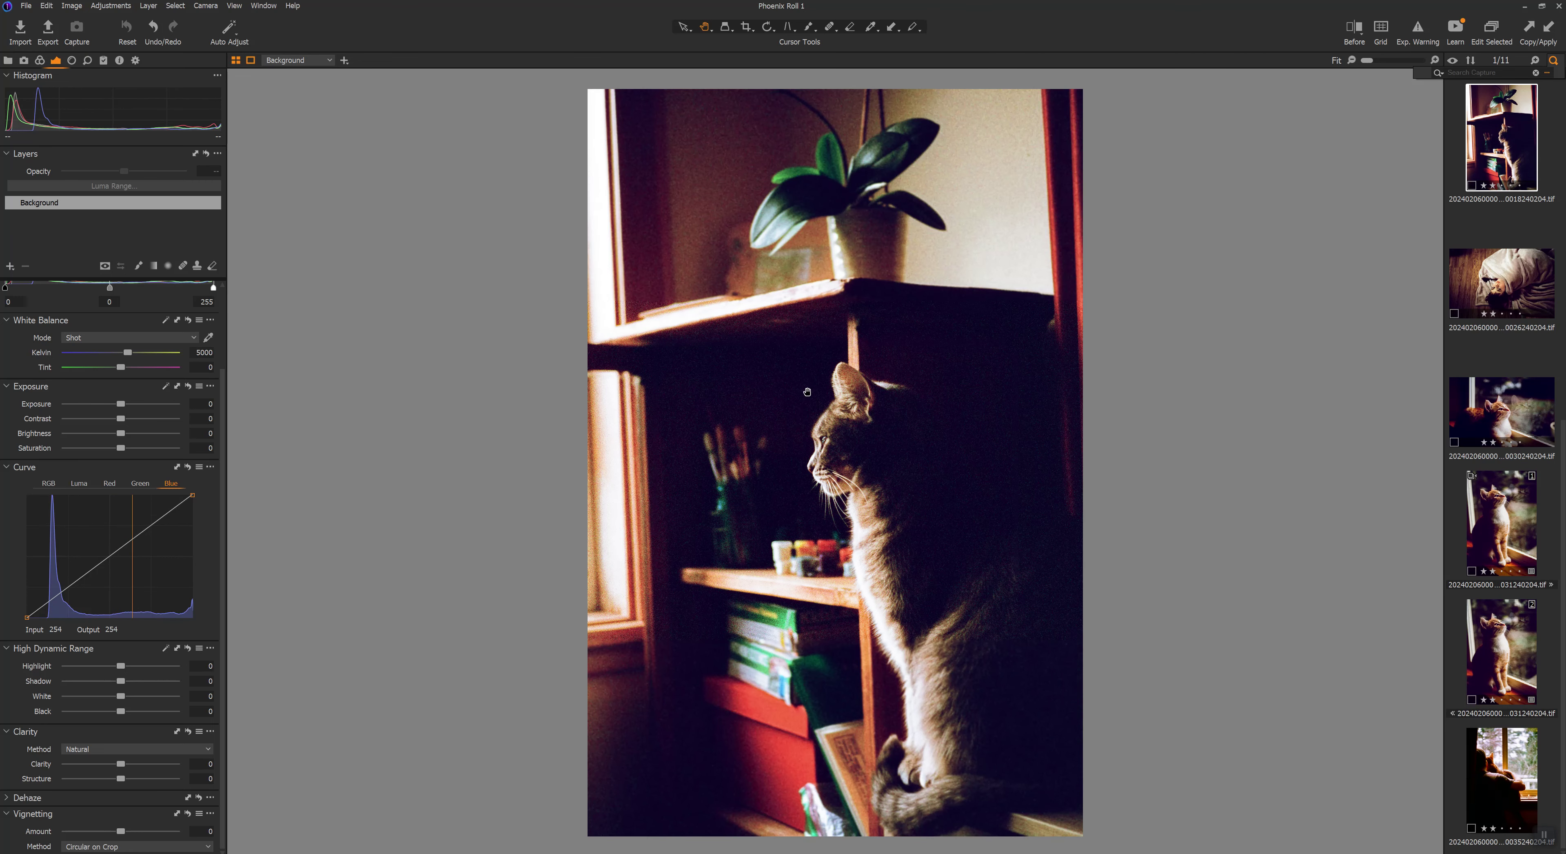
- Inspect the shelf photo's wall around the potted plant and its shadows around the books and red box
{"action": "scroll", "coordinate": [608, 207], "scroll_direction": "up", "scroll_amount": 3}
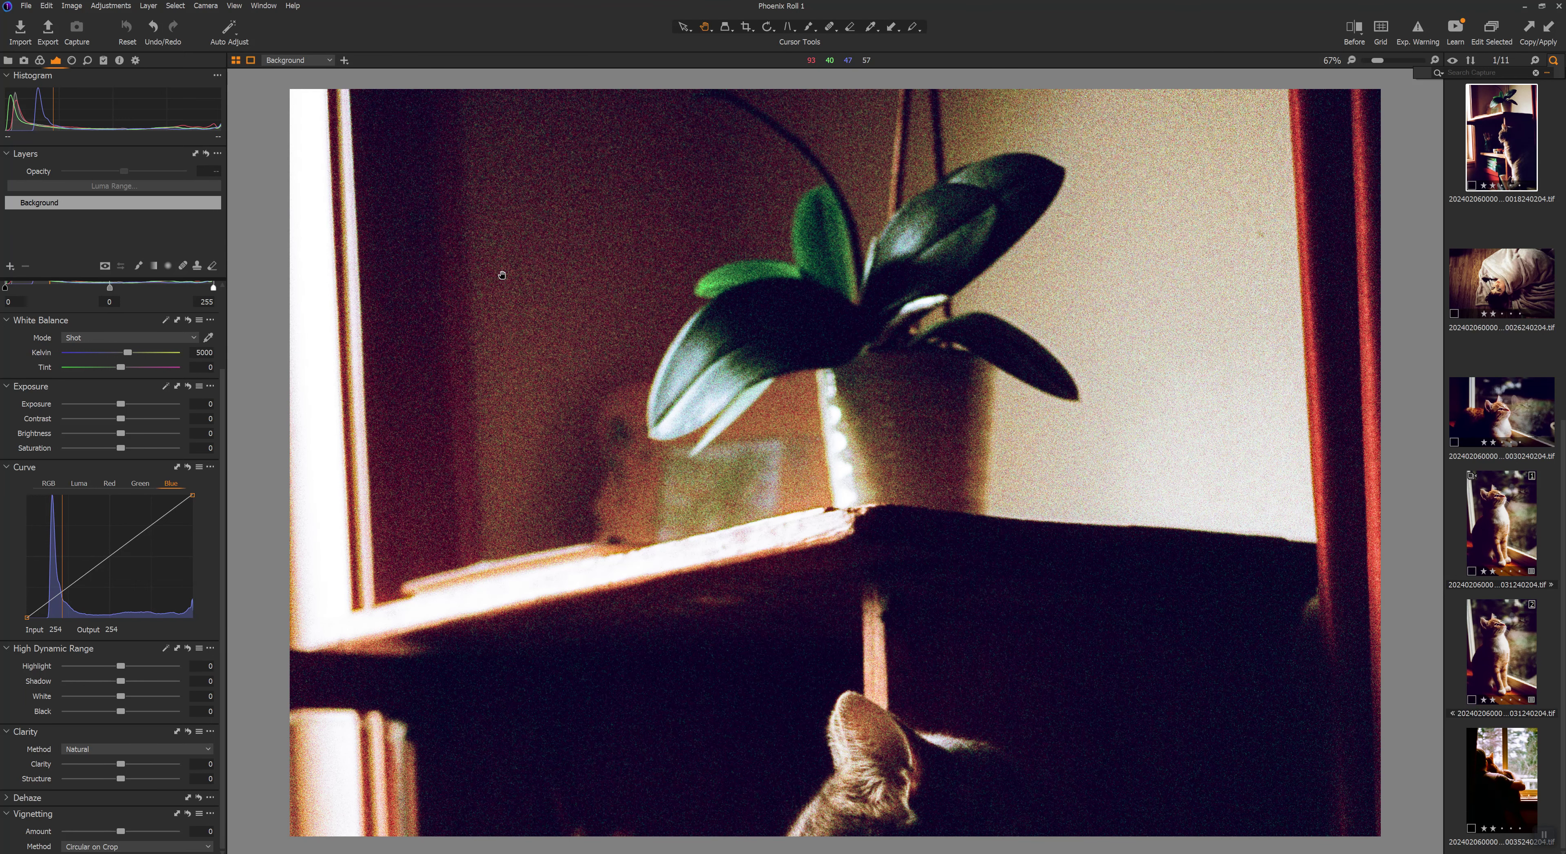
{"action": "scroll", "coordinate": [600, 408], "scroll_direction": "down", "scroll_amount": 3}
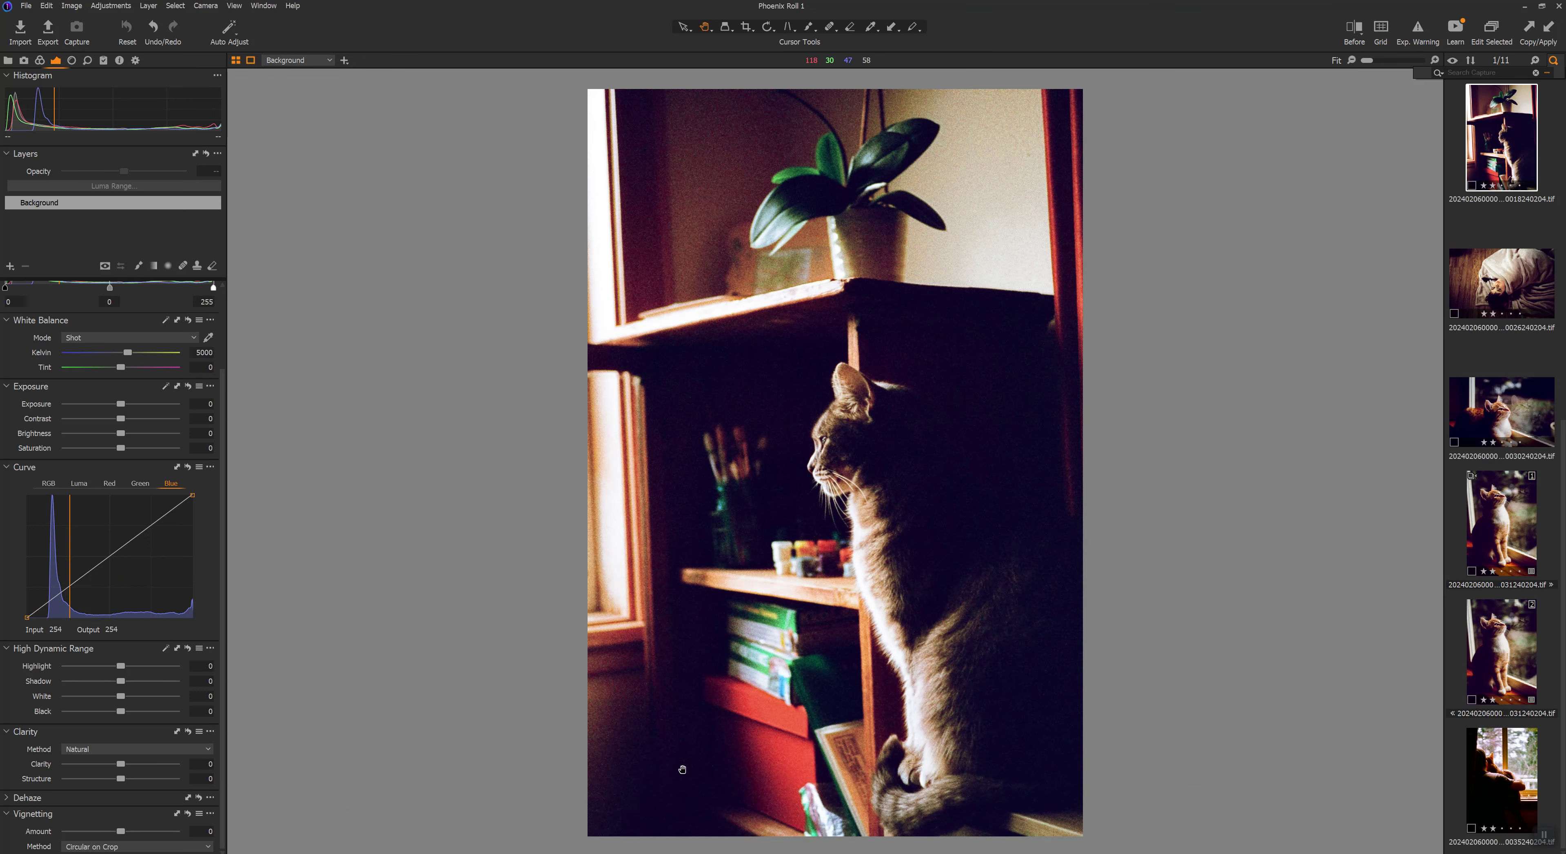
{"action": "scroll", "coordinate": [616, 743], "scroll_direction": "up", "scroll_amount": 4}
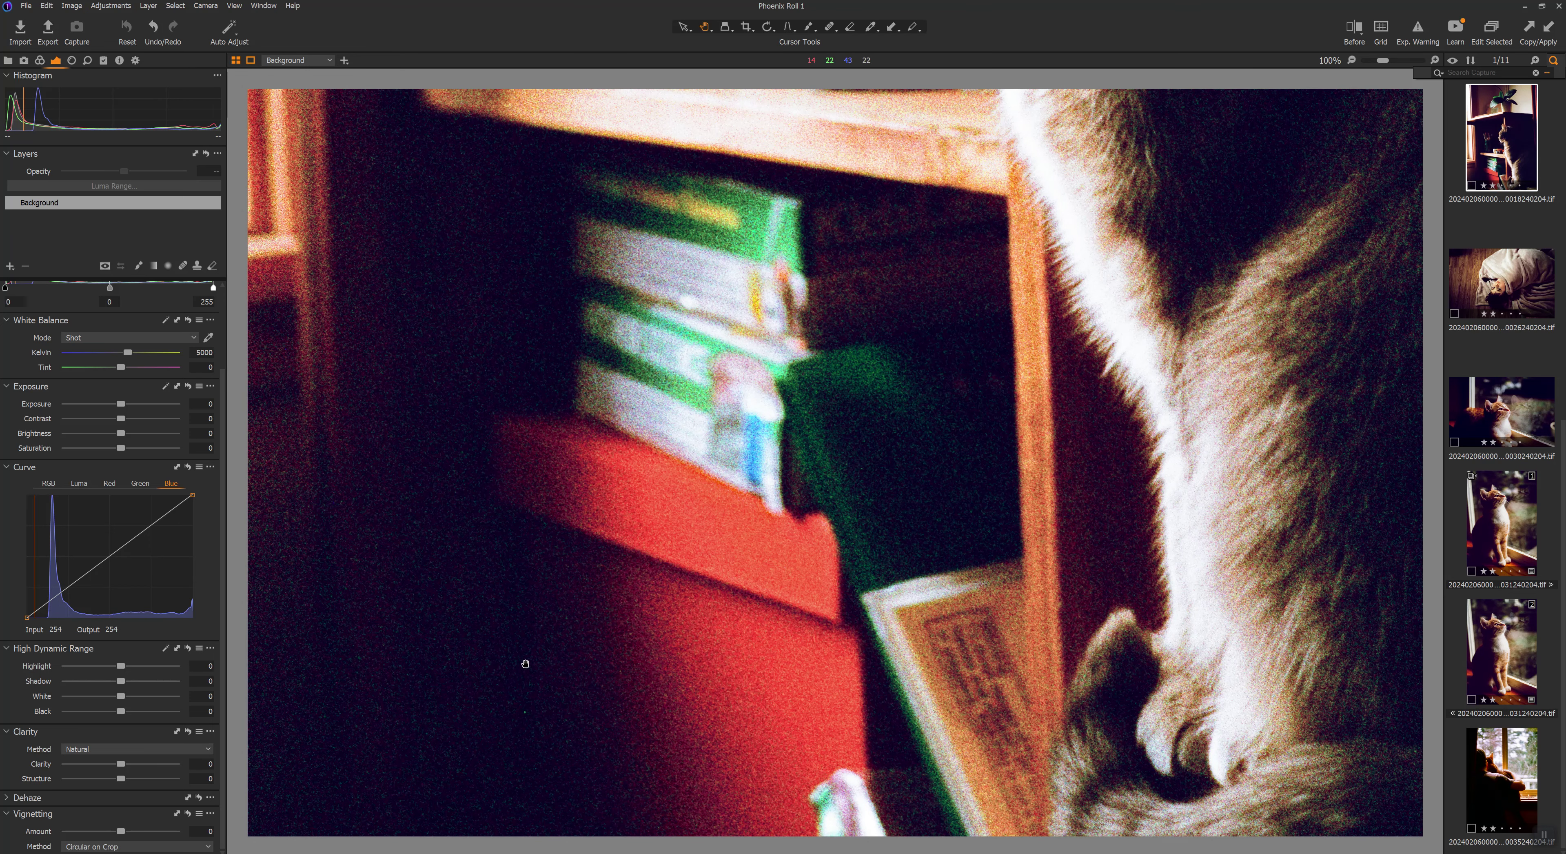
{"action": "scroll", "coordinate": [525, 663], "scroll_direction": "down", "scroll_amount": 3}
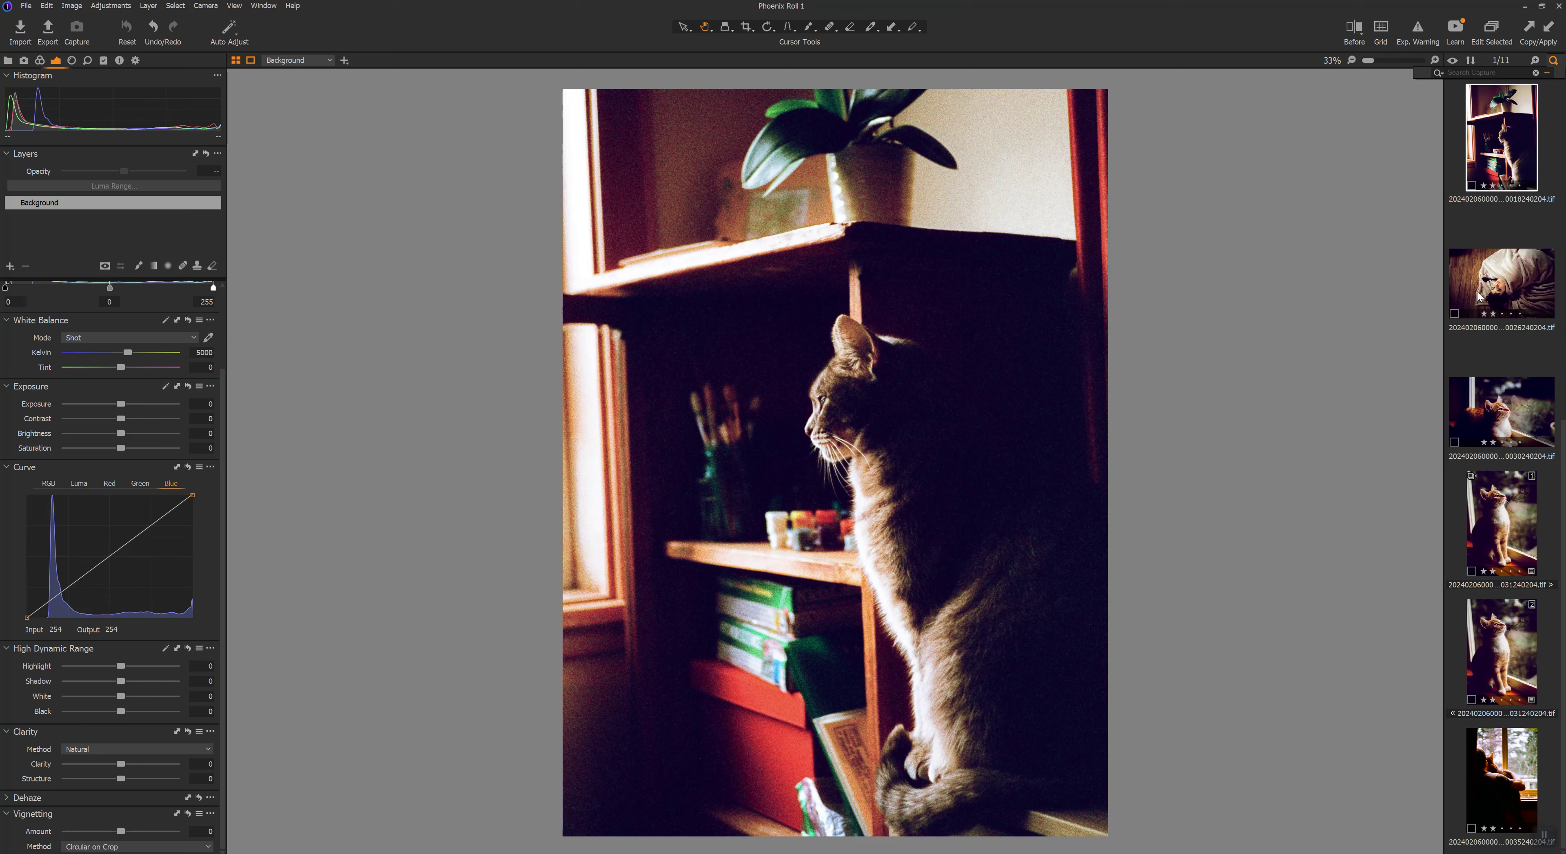
{"action": "scroll", "coordinate": [1040, 178], "scroll_direction": "down", "scroll_amount": 1}
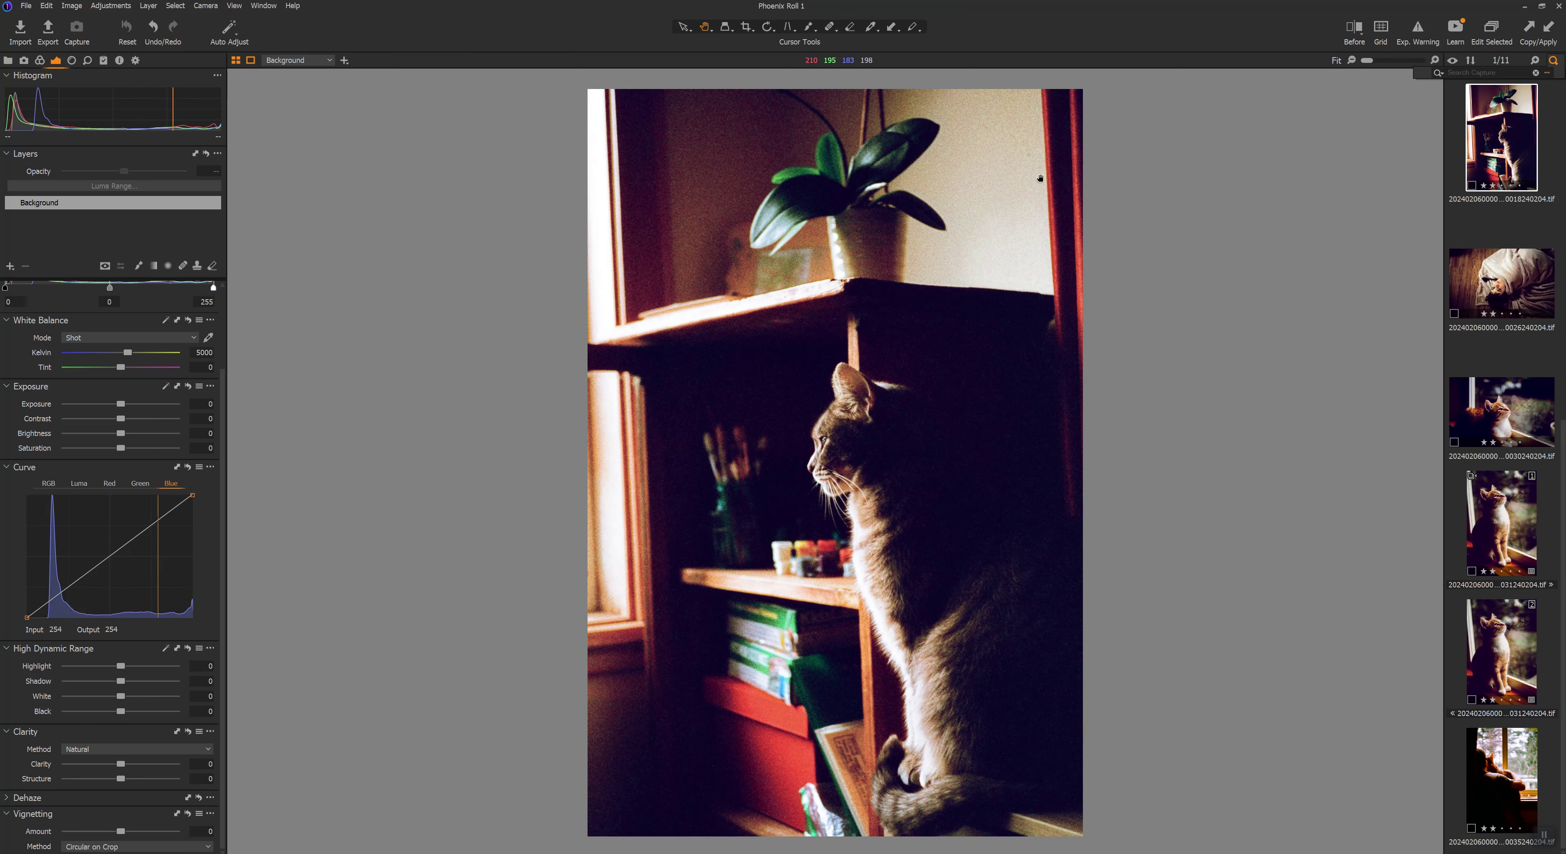
- Open the photo of the person painting on the floor beside the leaping cat and view the whole frame
{"action": "scroll", "coordinate": [1508, 244], "scroll_direction": "up", "scroll_amount": 2}
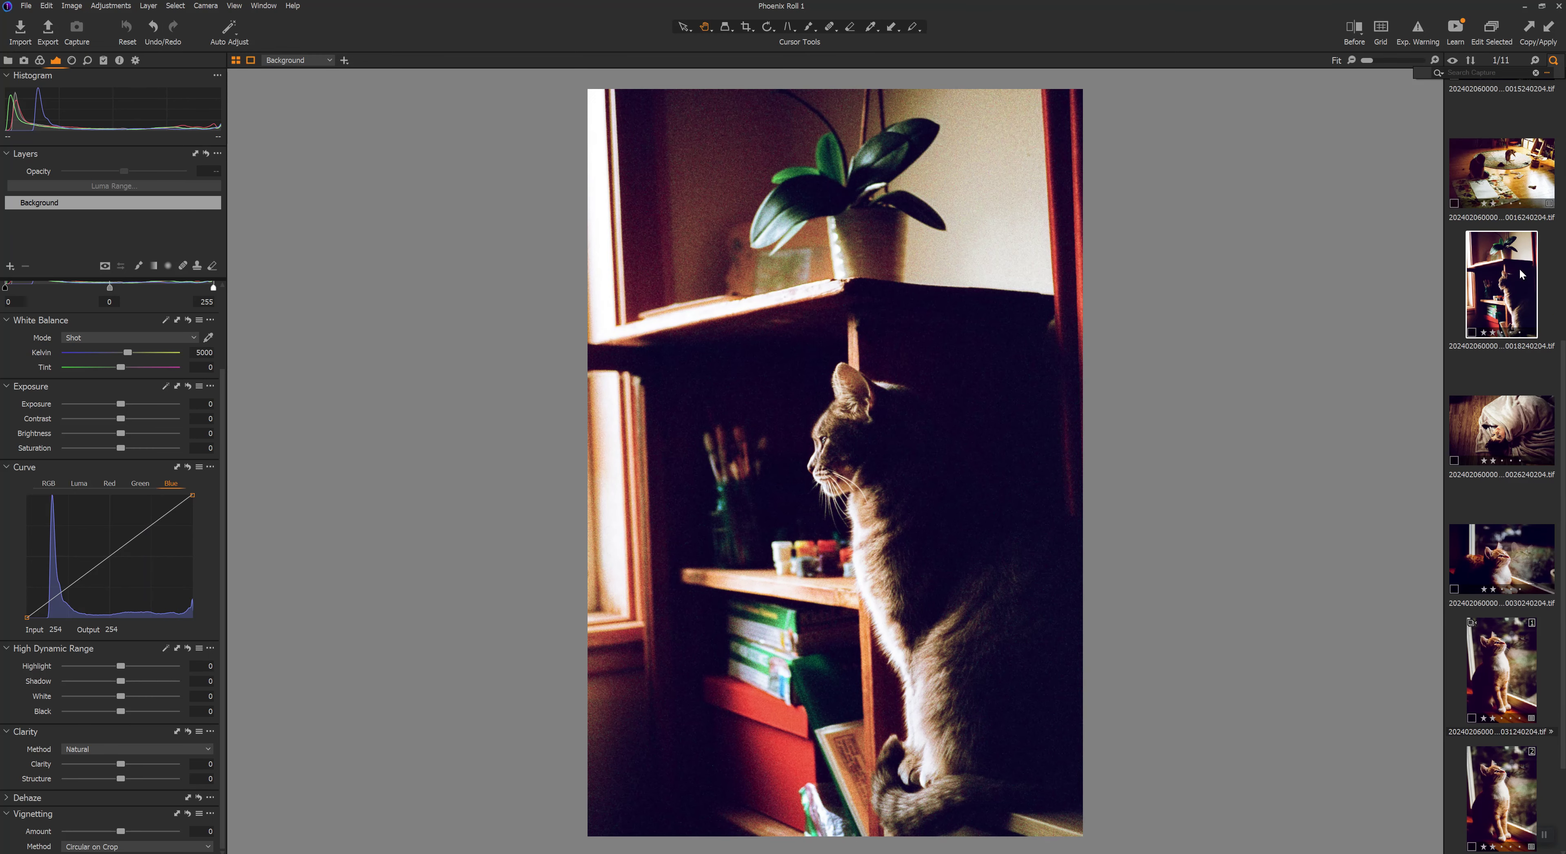
{"action": "left_click", "coordinate": [1501, 172]}
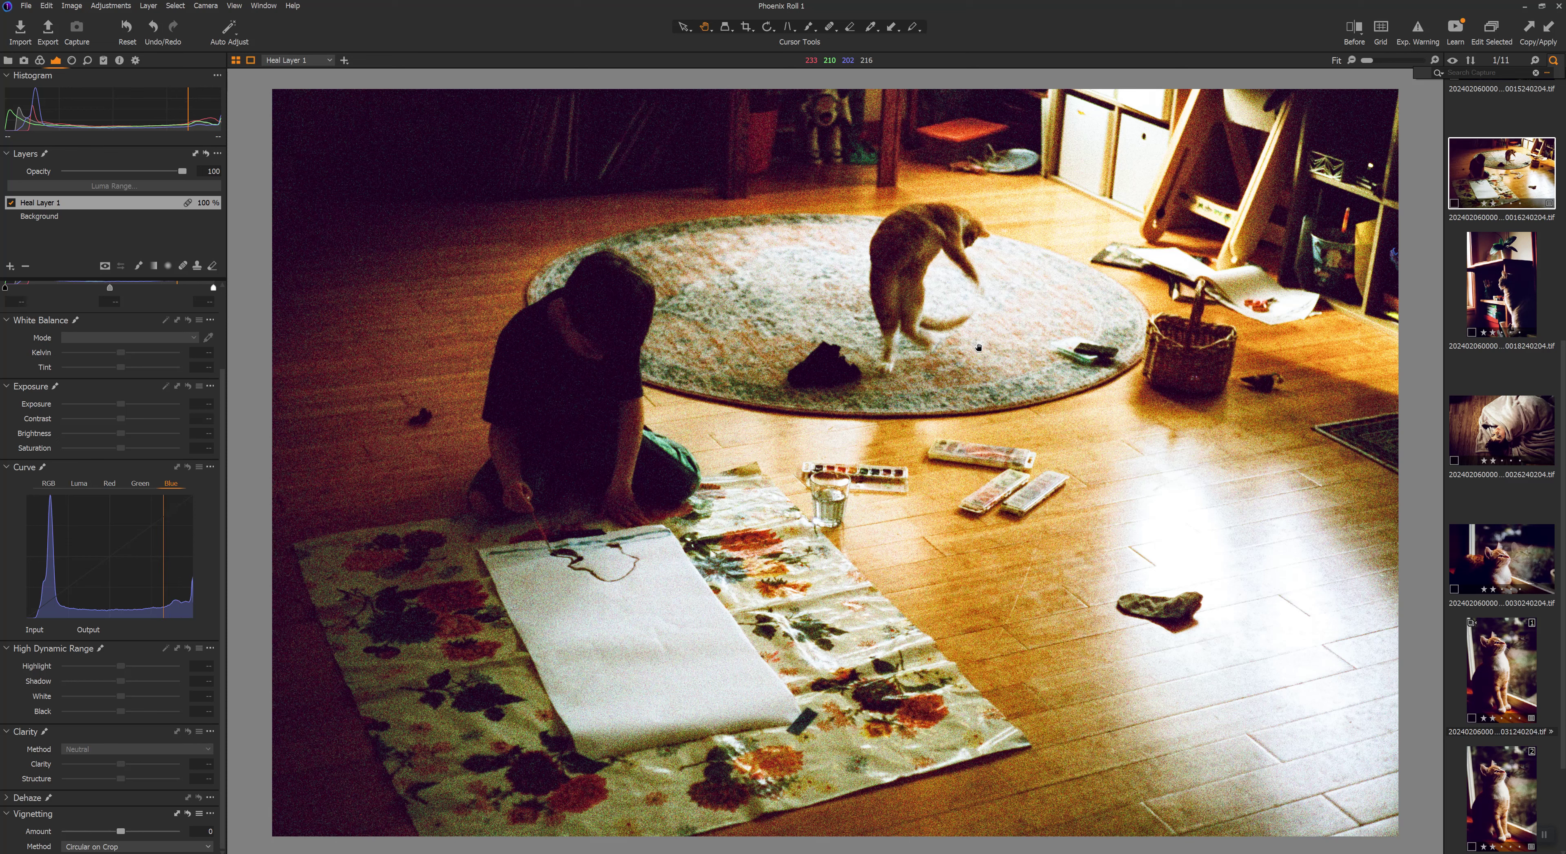
{"action": "scroll", "coordinate": [1529, 312], "scroll_direction": "up", "scroll_amount": 1}
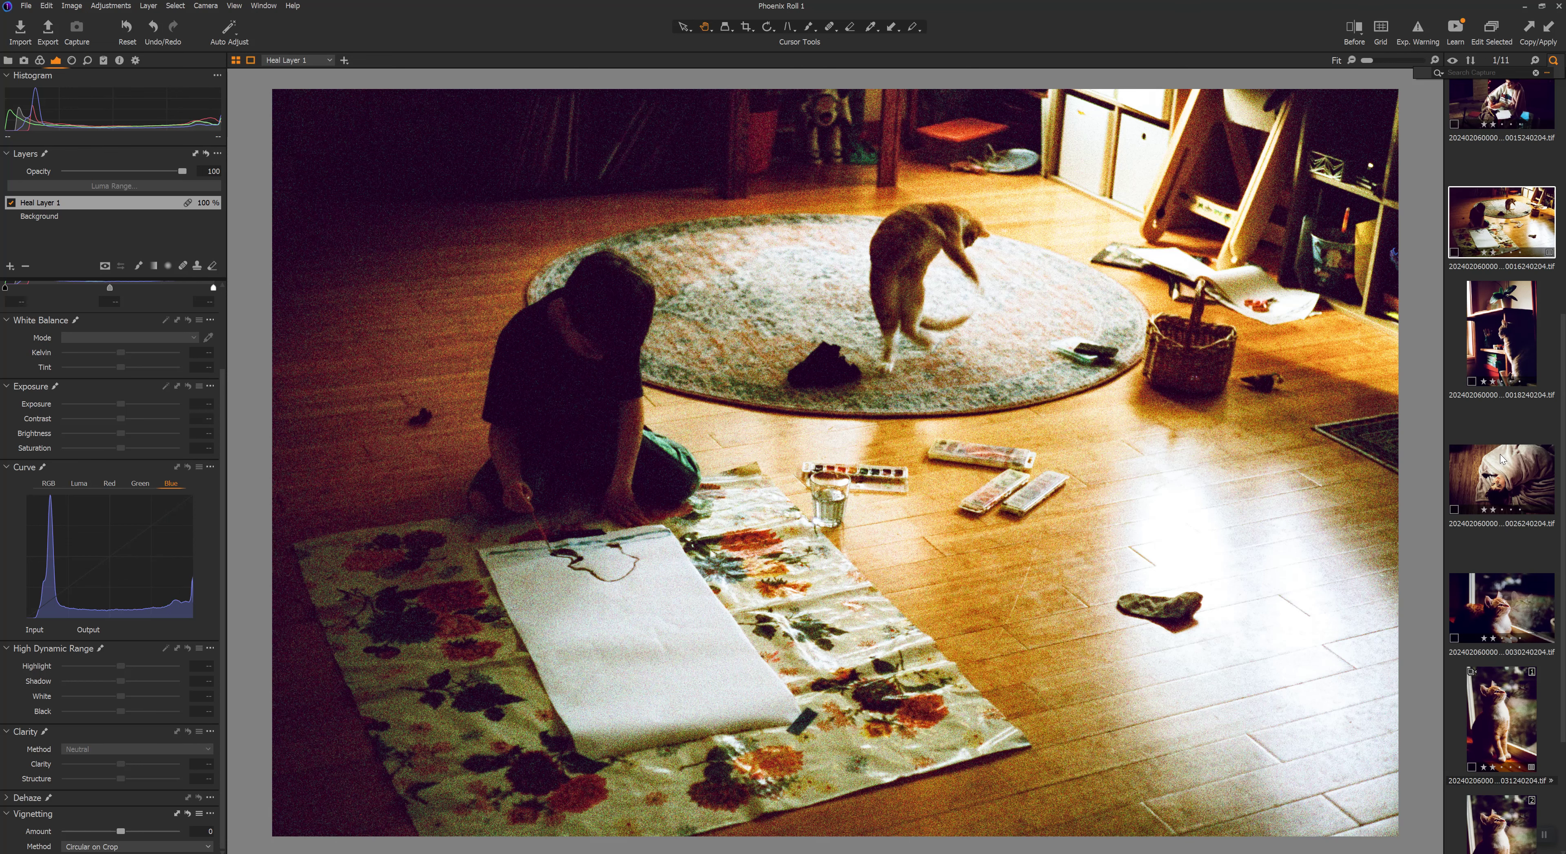
- Return to the photo of the cat on the shelf and re-examine the cat, paint jars and shadows up close
{"action": "left_click", "coordinate": [1495, 368]}
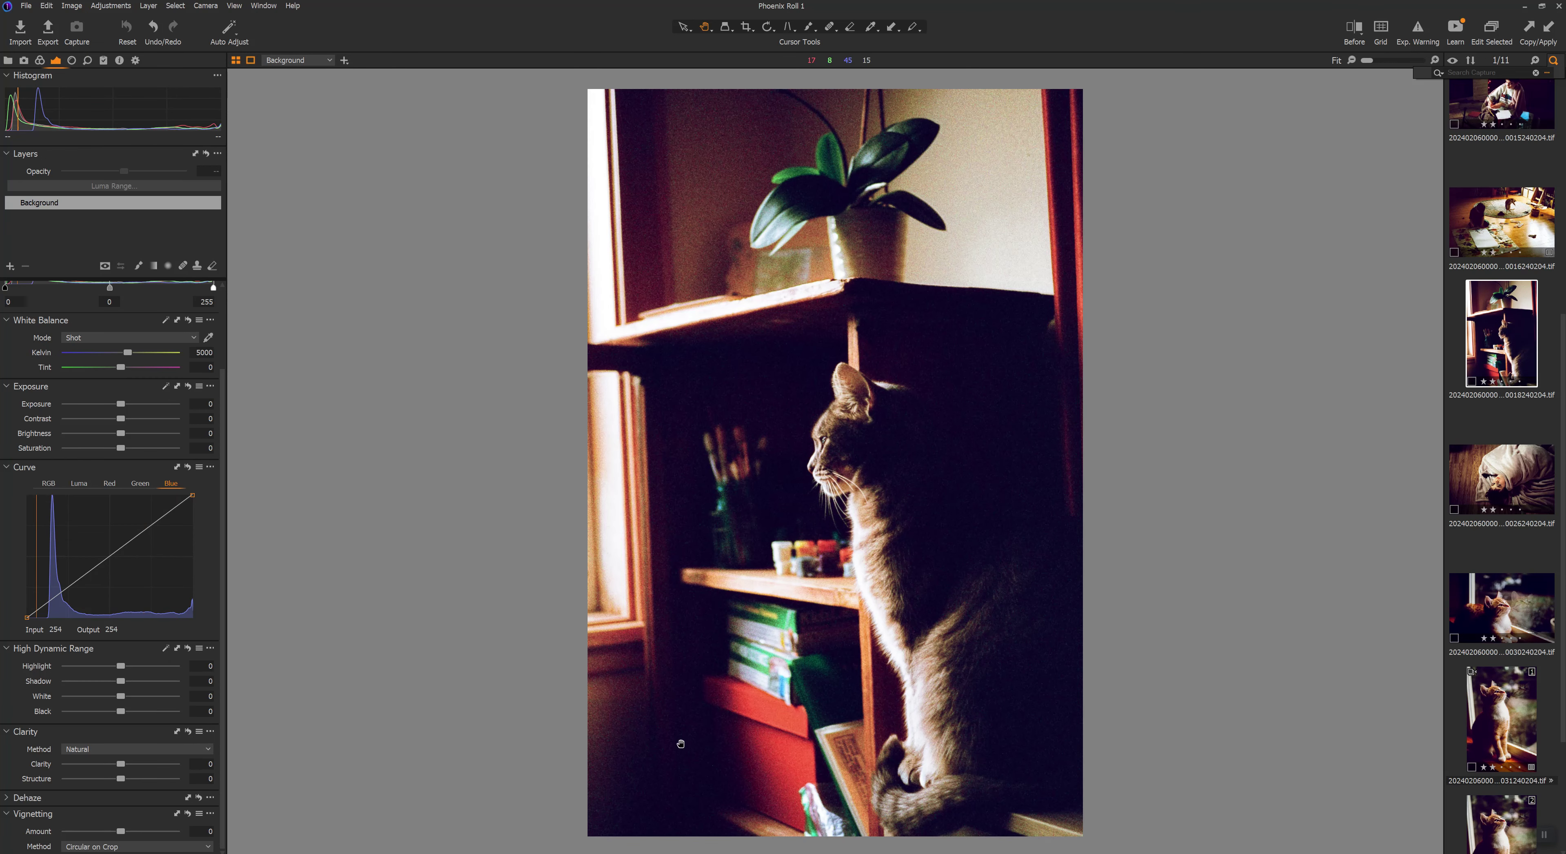
{"action": "scroll", "coordinate": [785, 543], "scroll_direction": "up", "scroll_amount": 1}
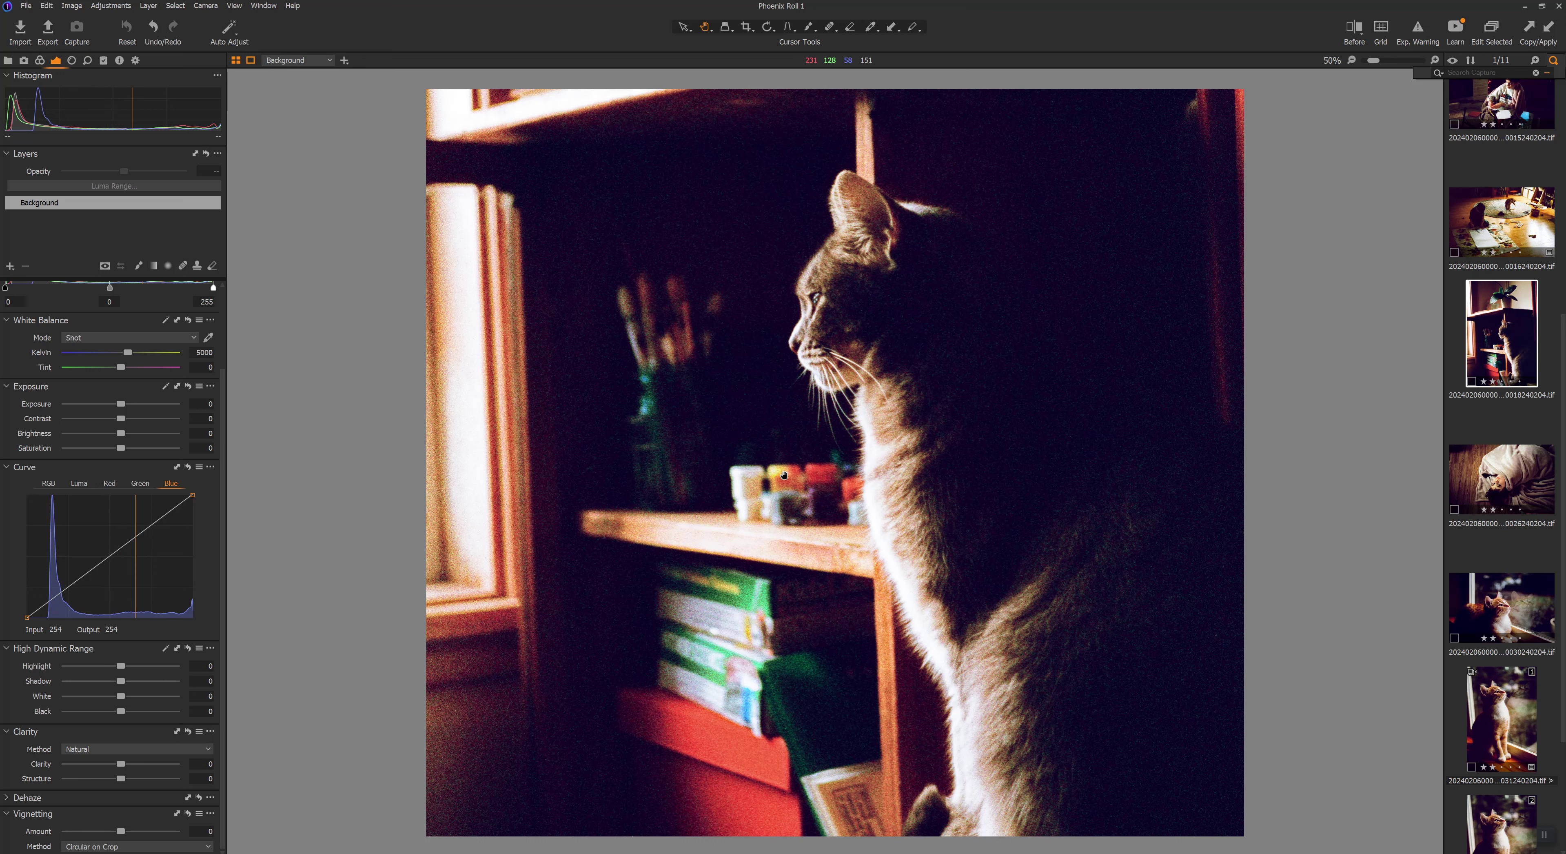
{"action": "scroll", "coordinate": [788, 574], "scroll_direction": "up", "scroll_amount": 5}
{"action": "key", "text": "ctrl+0"}
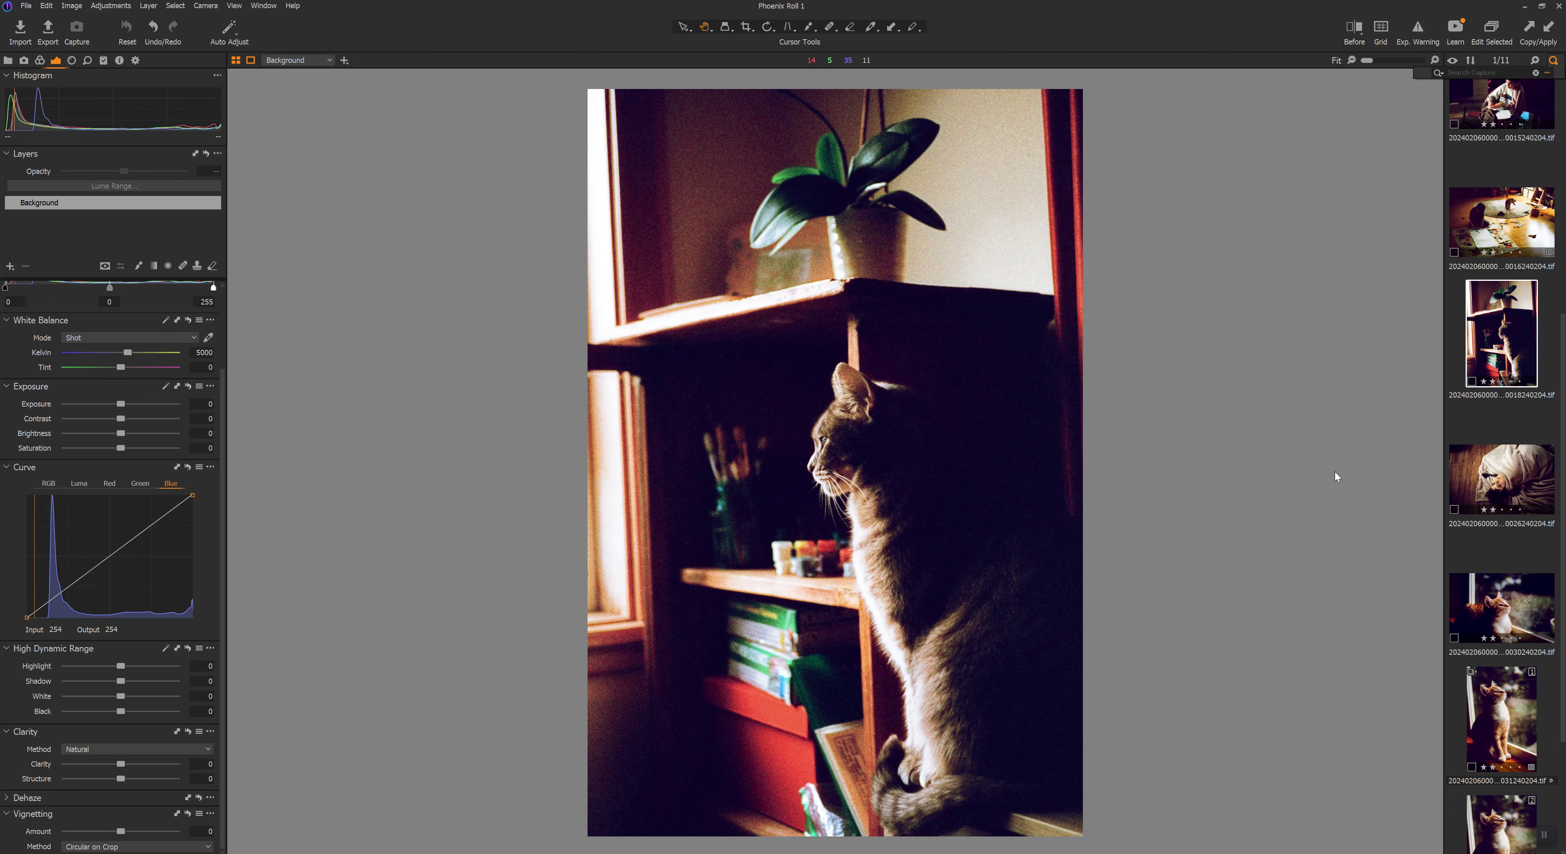
- Reopen the floor-painting photo and examine the detail around the paper and floral cloth at 67%
{"action": "left_click", "coordinate": [1495, 207]}
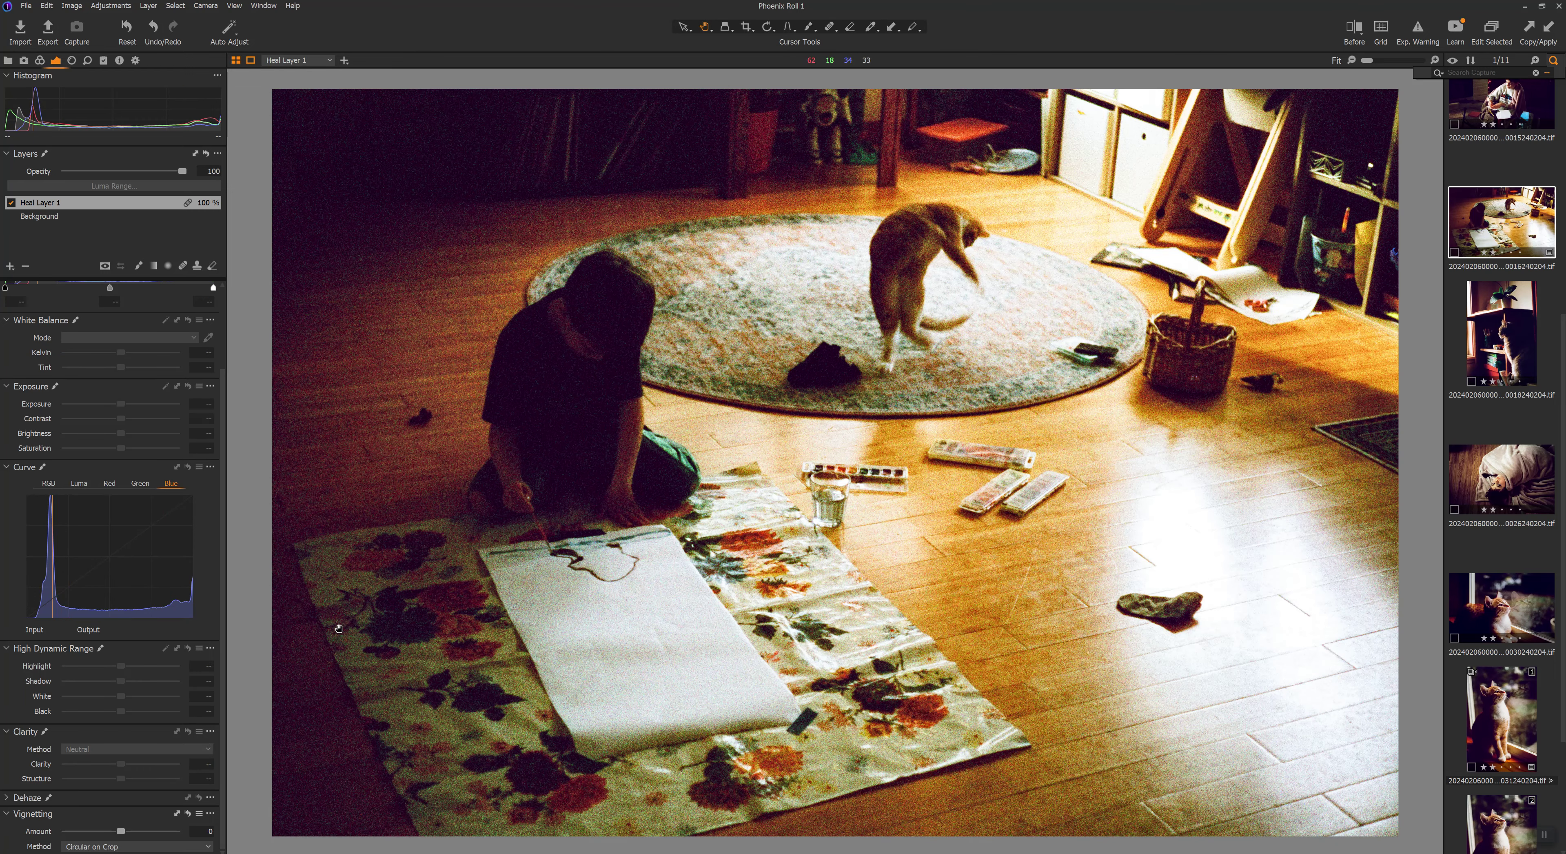
{"action": "scroll", "coordinate": [339, 627], "scroll_direction": "up", "scroll_amount": 3}
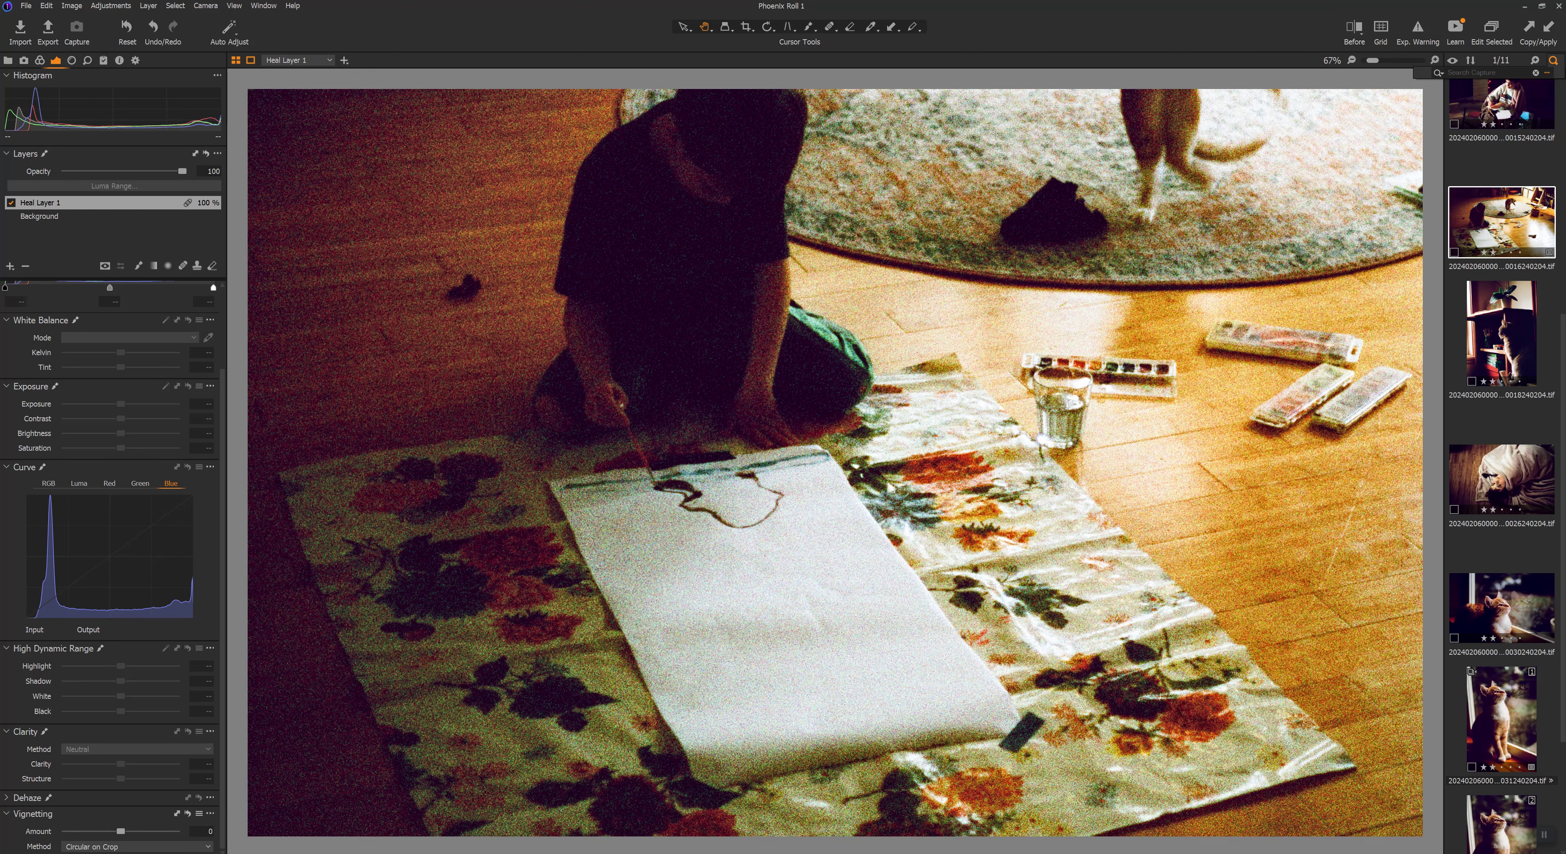
- Open the photo of the child writing at the glass table and inspect the brick wall and string lights at 100%
{"action": "key", "text": "ctrl+0"}
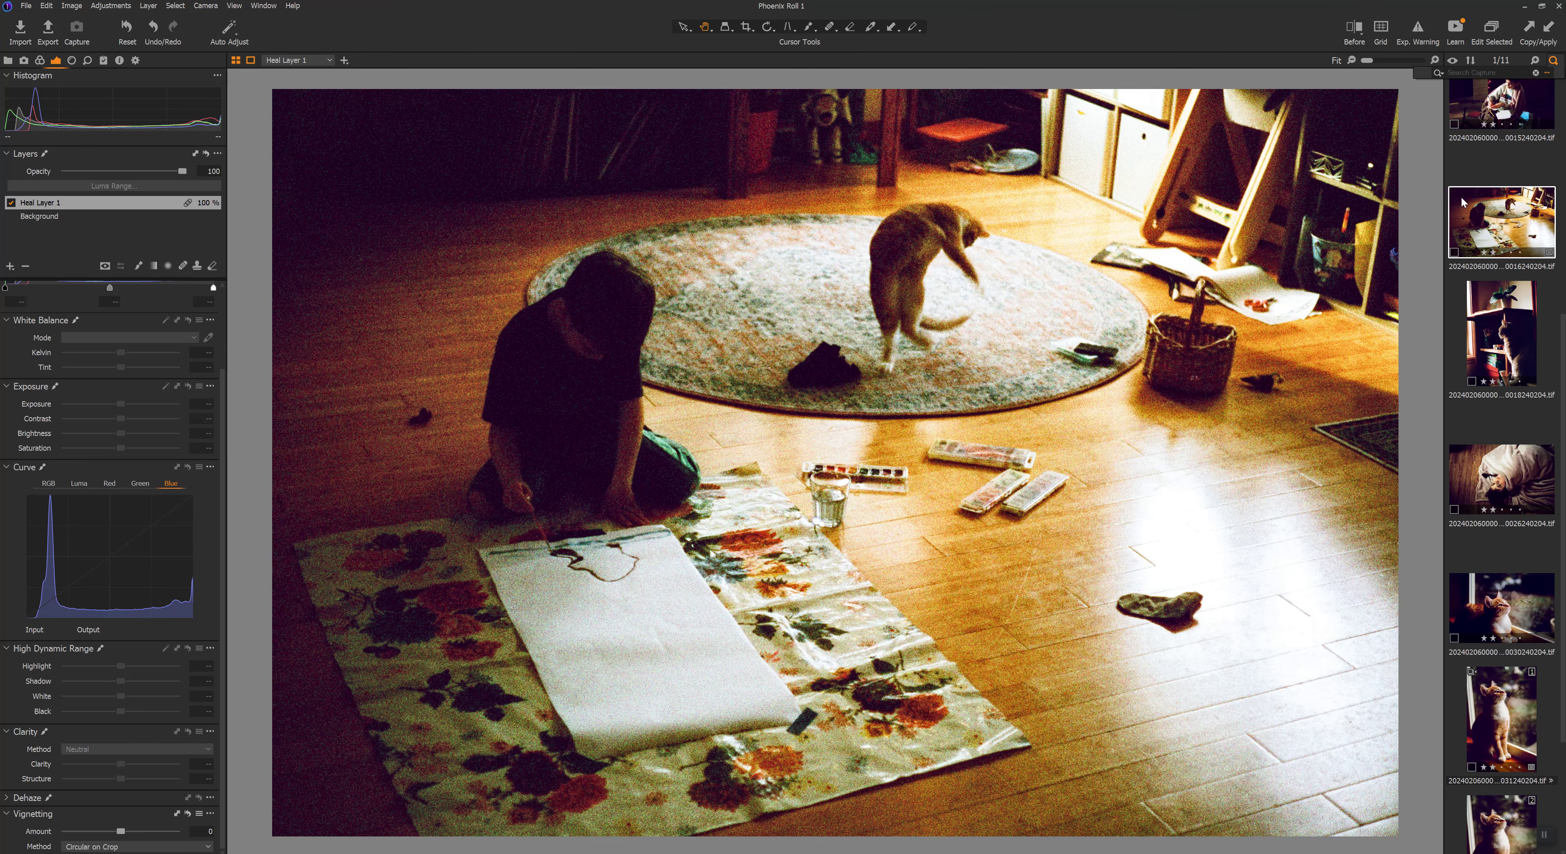
{"action": "left_click", "coordinate": [1478, 114]}
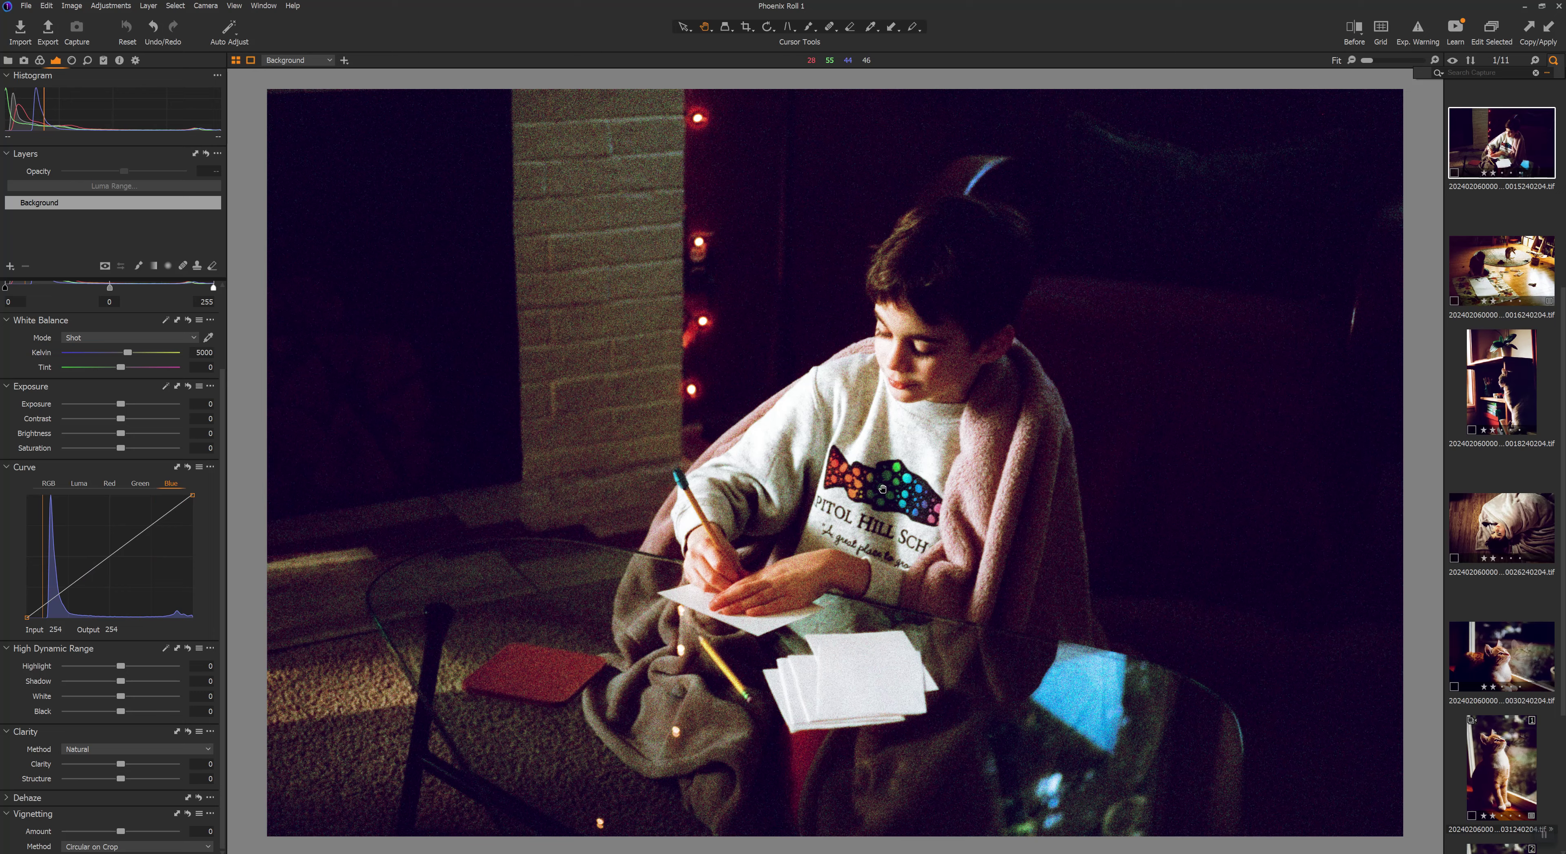
{"action": "scroll", "coordinate": [882, 488], "scroll_direction": "up", "scroll_amount": 1}
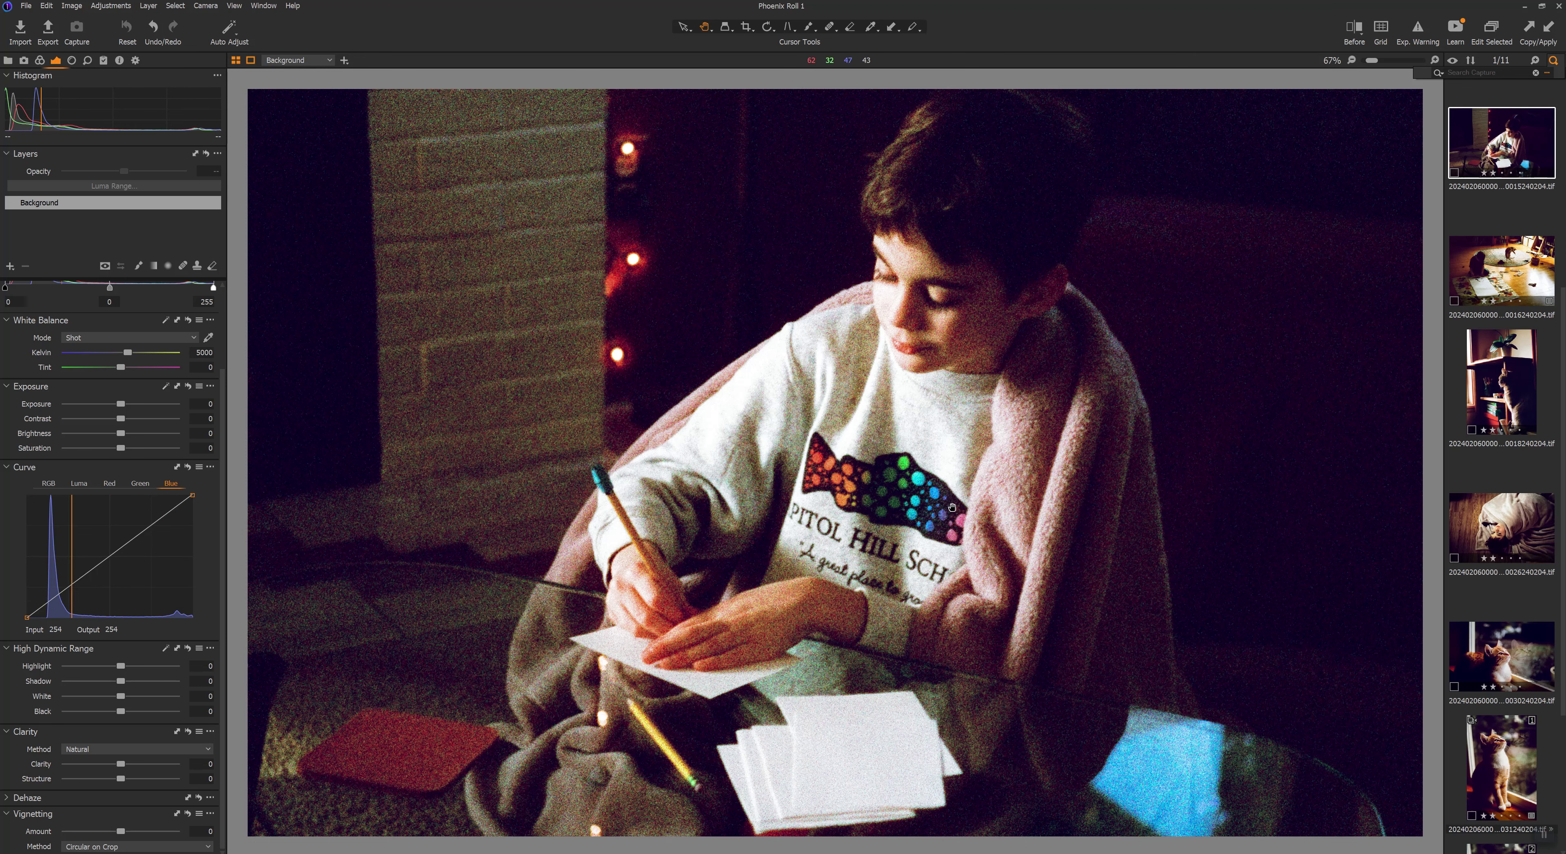
{"action": "key", "text": "ctrl+0"}
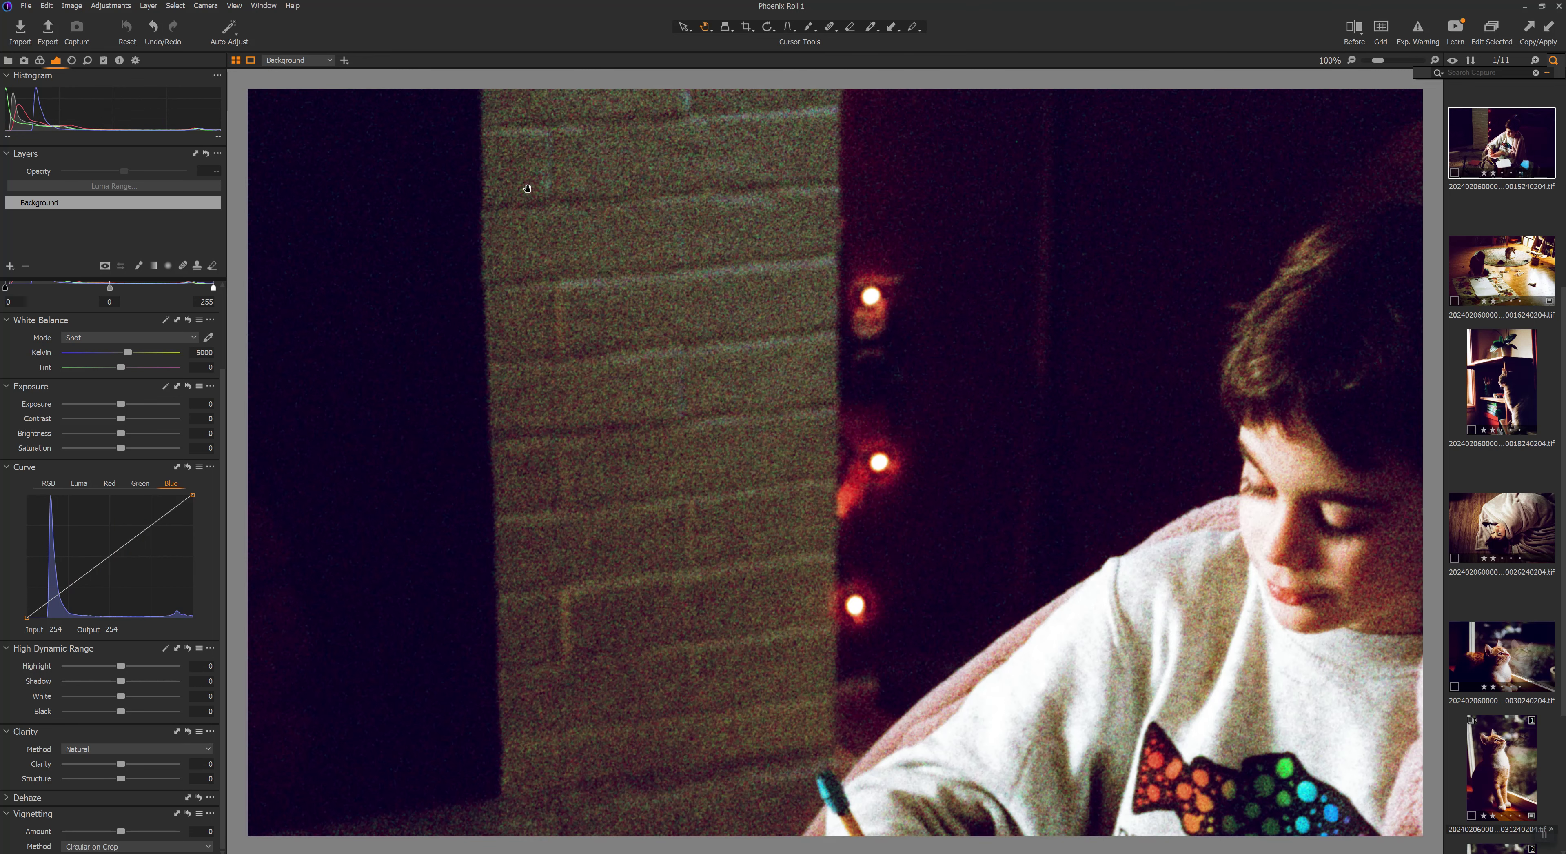
{"action": "double_click", "coordinate": [527, 189]}
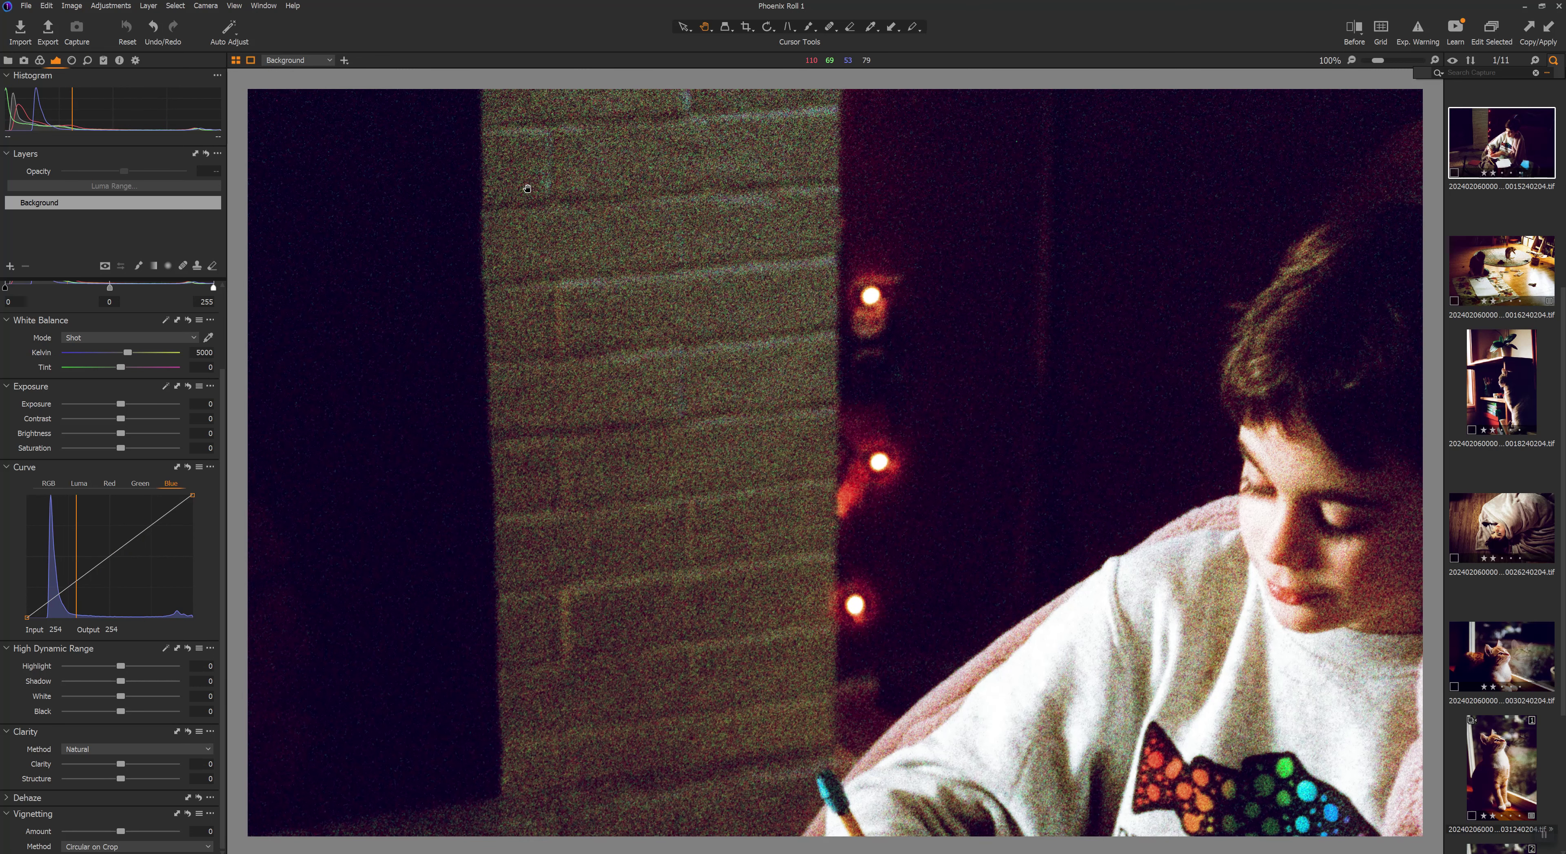
{"action": "double_click", "coordinate": [555, 300]}
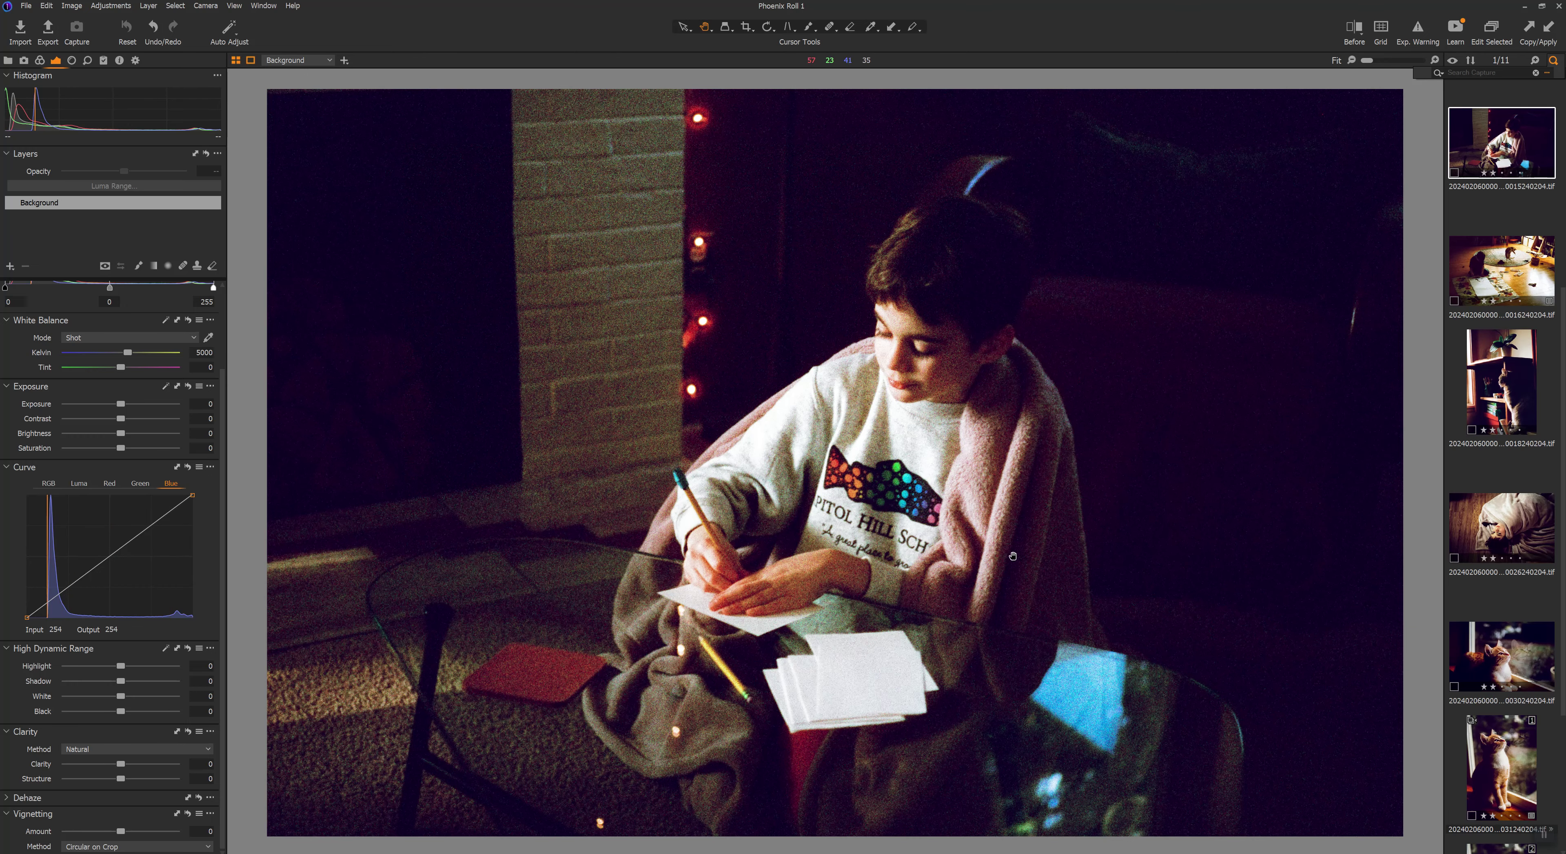
- Inspect the sweatshirt print, white cards and blue reflection on the glass table at 100%, and return to the full frame
{"action": "double_click", "coordinate": [1080, 723]}
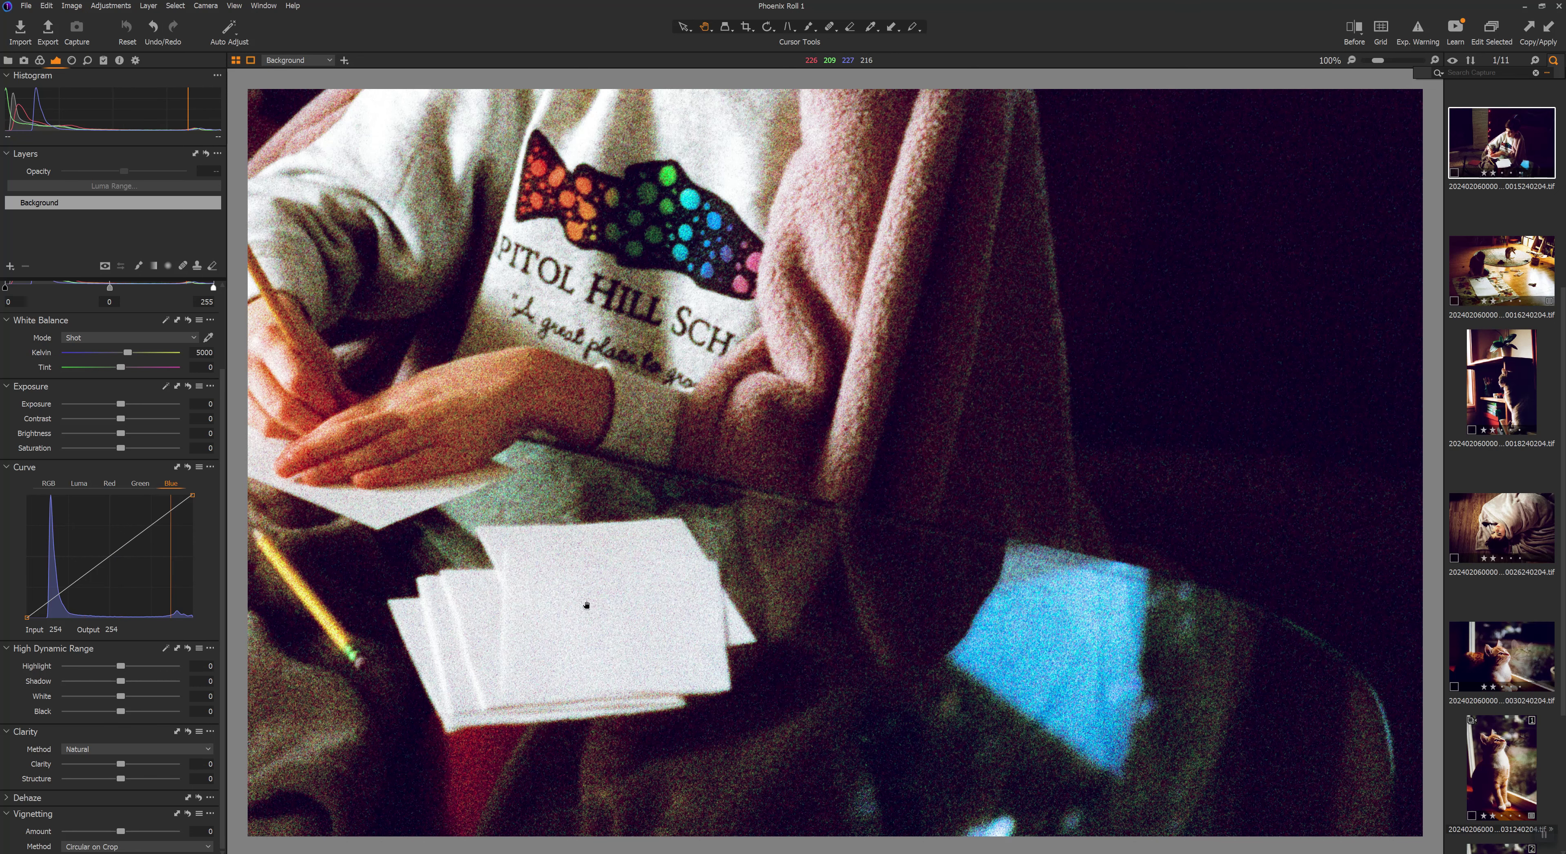
{"action": "mouse_move", "coordinate": [586, 604]}
{"action": "left_mouse_down"}
{"action": "mouse_move", "coordinate": [514, 654]}
{"action": "mouse_move", "coordinate": [693, 583]}
{"action": "left_mouse_up"}
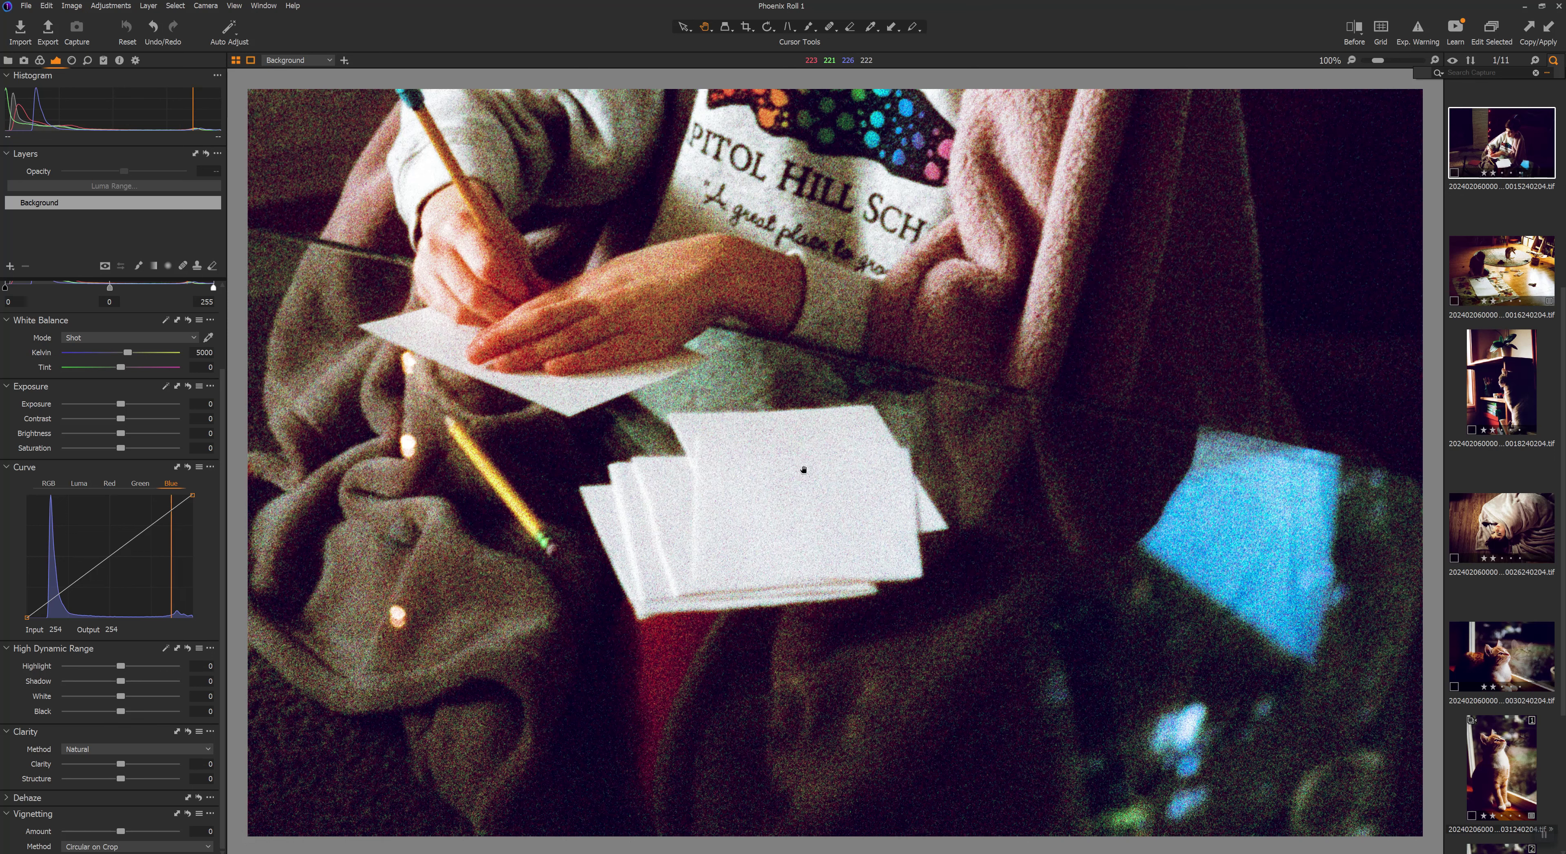
{"action": "key", "text": "ctrl+0"}
- Open the photo of the orange cat on the stair railing and inspect the balusters and bright windows at 100%
{"action": "scroll", "coordinate": [1487, 317], "scroll_direction": "up", "scroll_amount": 3}
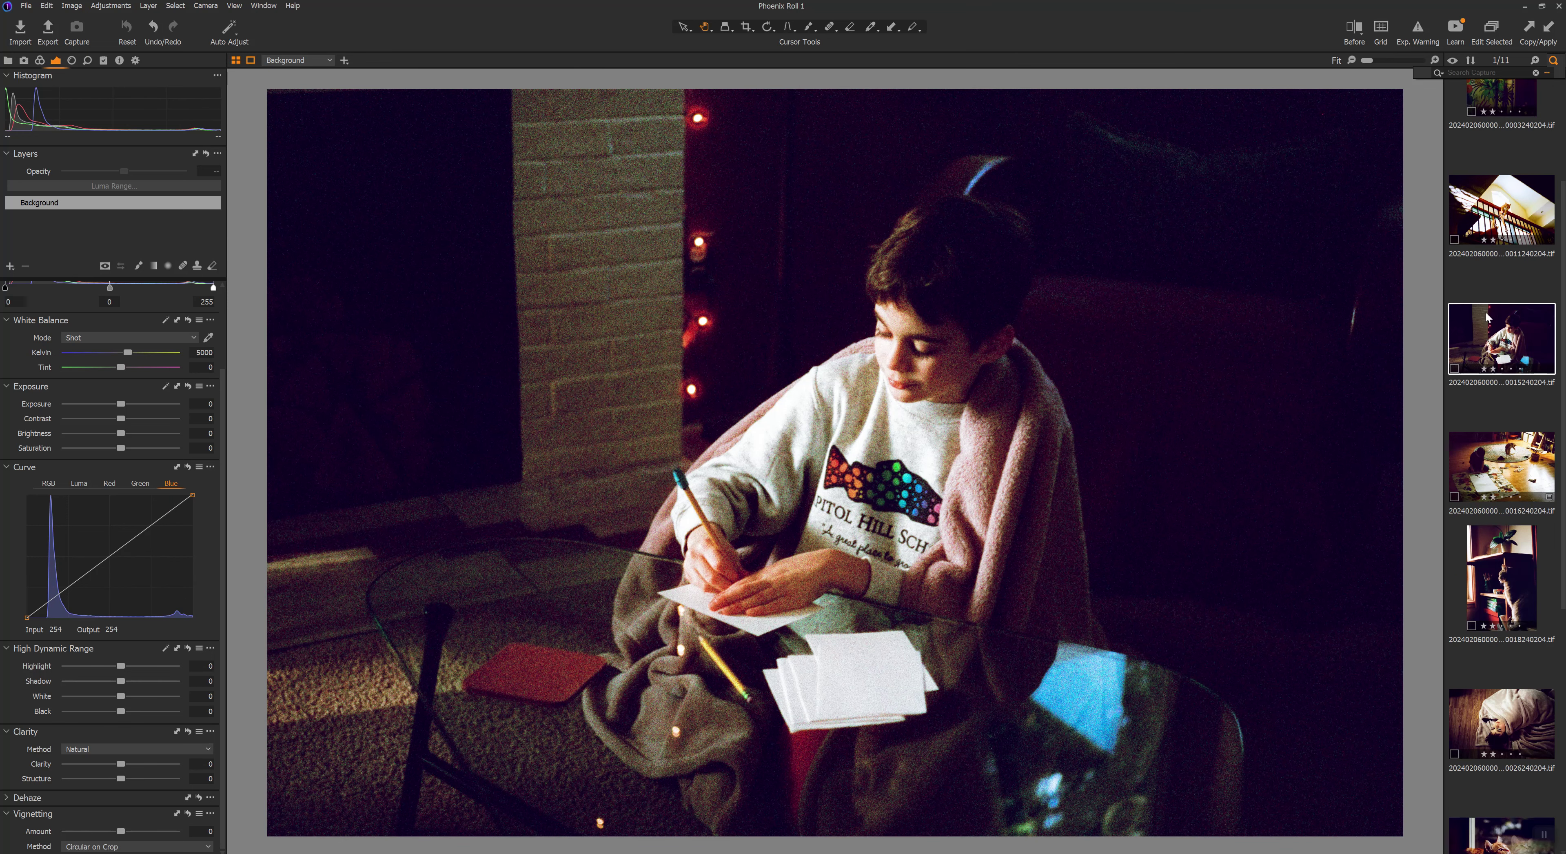
{"action": "left_click", "coordinate": [1502, 210]}
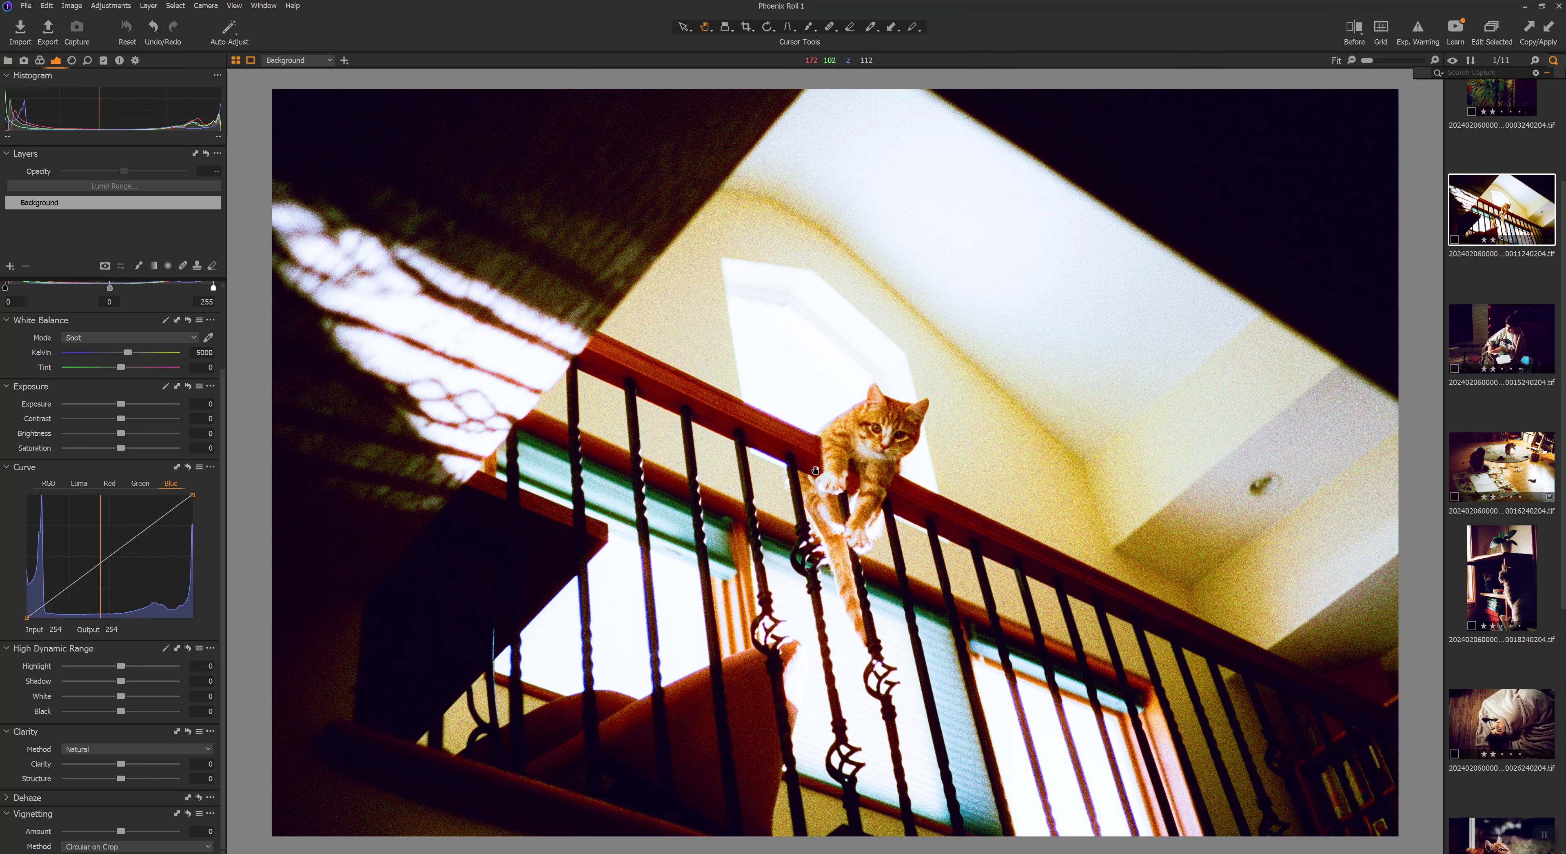
{"action": "scroll", "coordinate": [1028, 601], "scroll_direction": "up", "scroll_amount": 5}
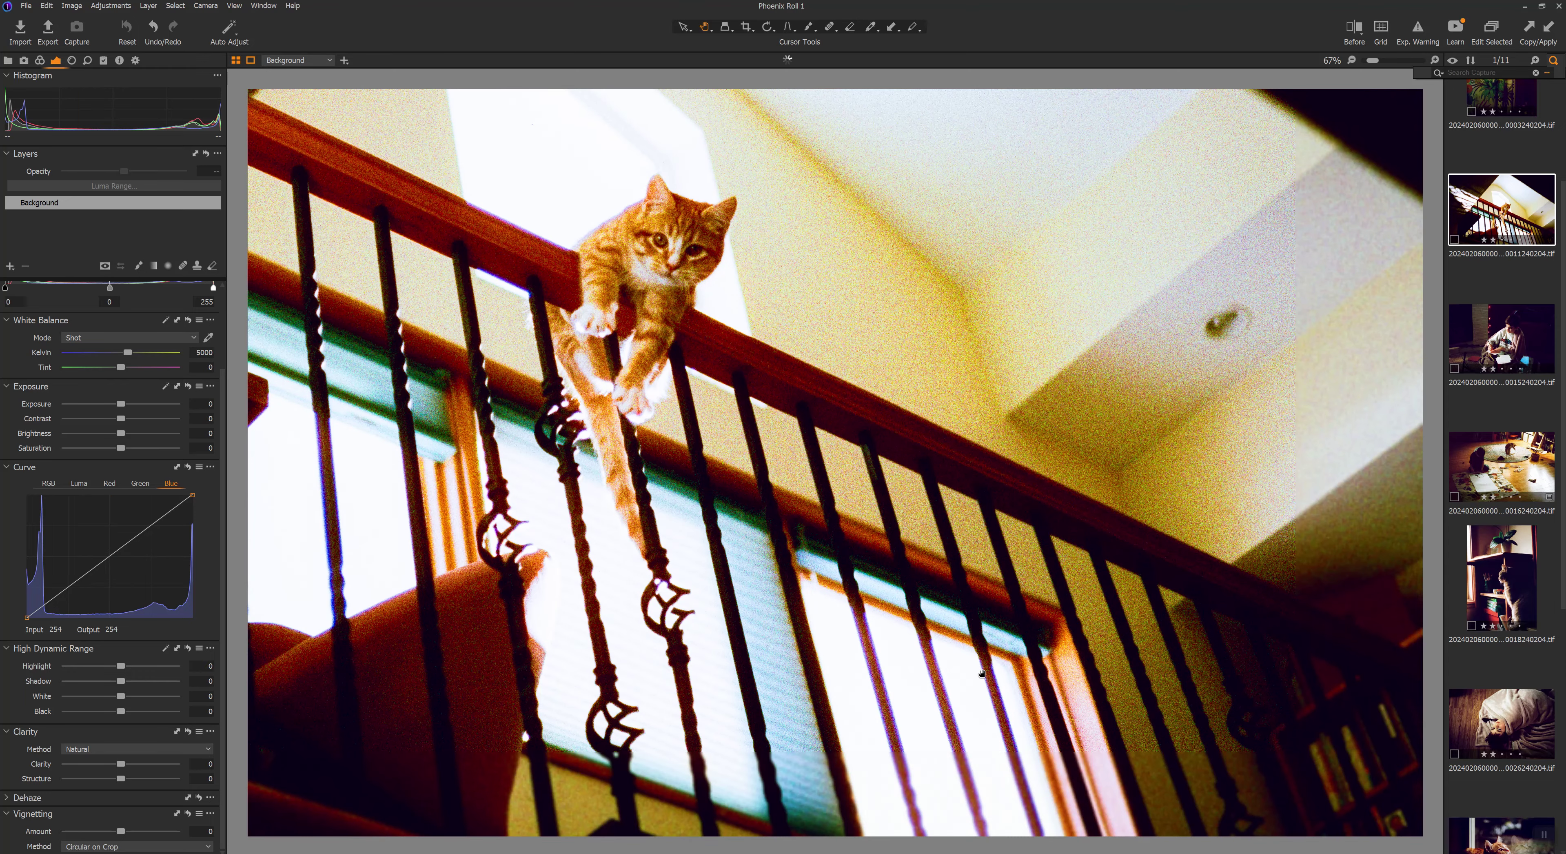
{"action": "scroll", "coordinate": [808, 336], "scroll_direction": "down", "scroll_amount": 5}
{"action": "scroll", "coordinate": [728, 618], "scroll_direction": "up", "scroll_amount": 4}
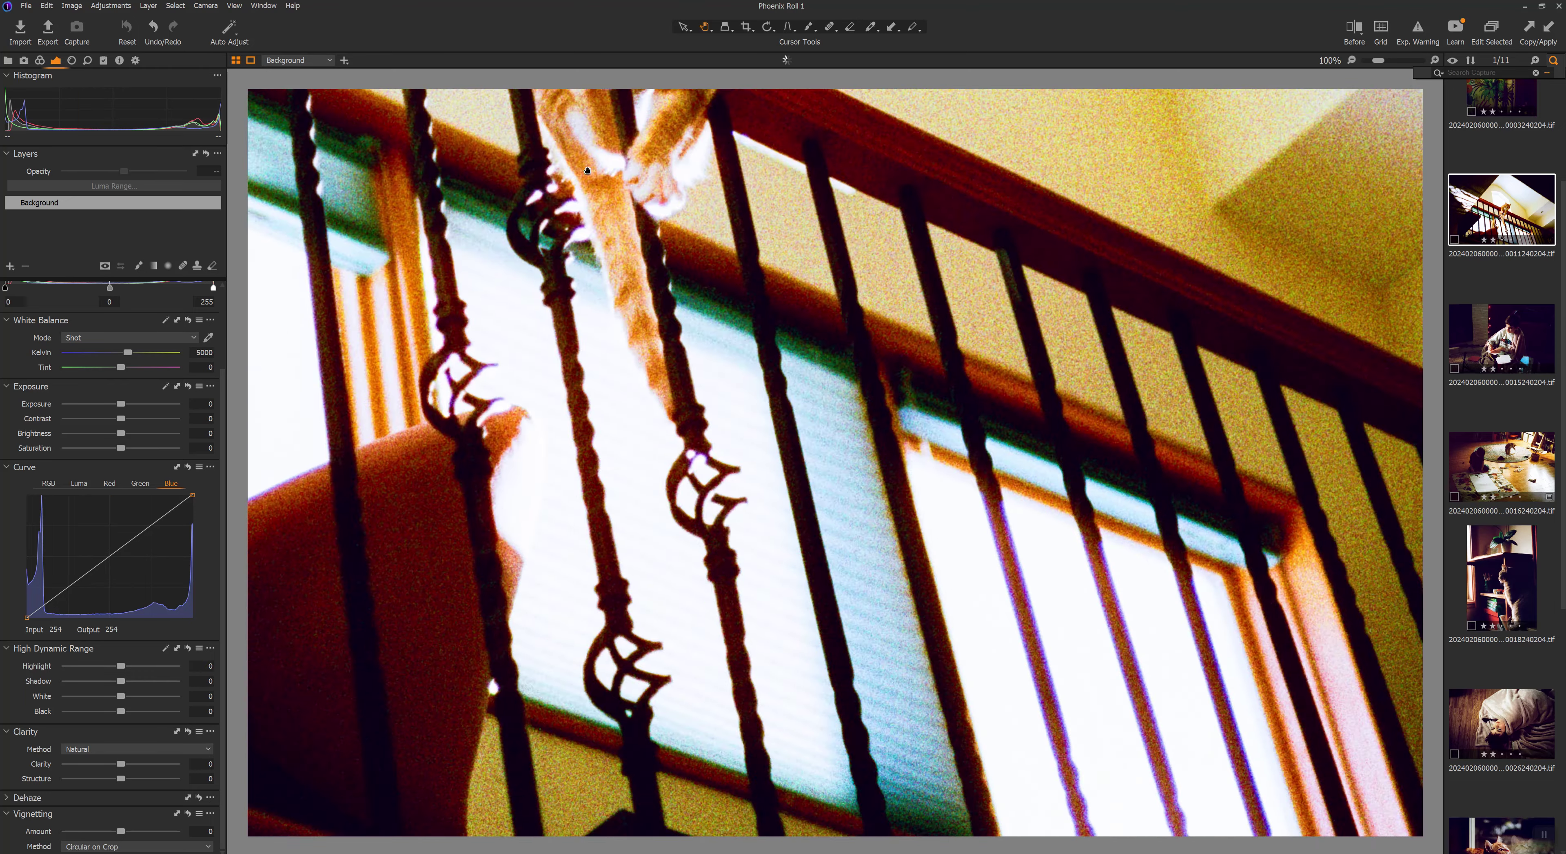
{"action": "left_click_drag", "start_coordinate": [728, 618], "coordinate": [808, 618]}
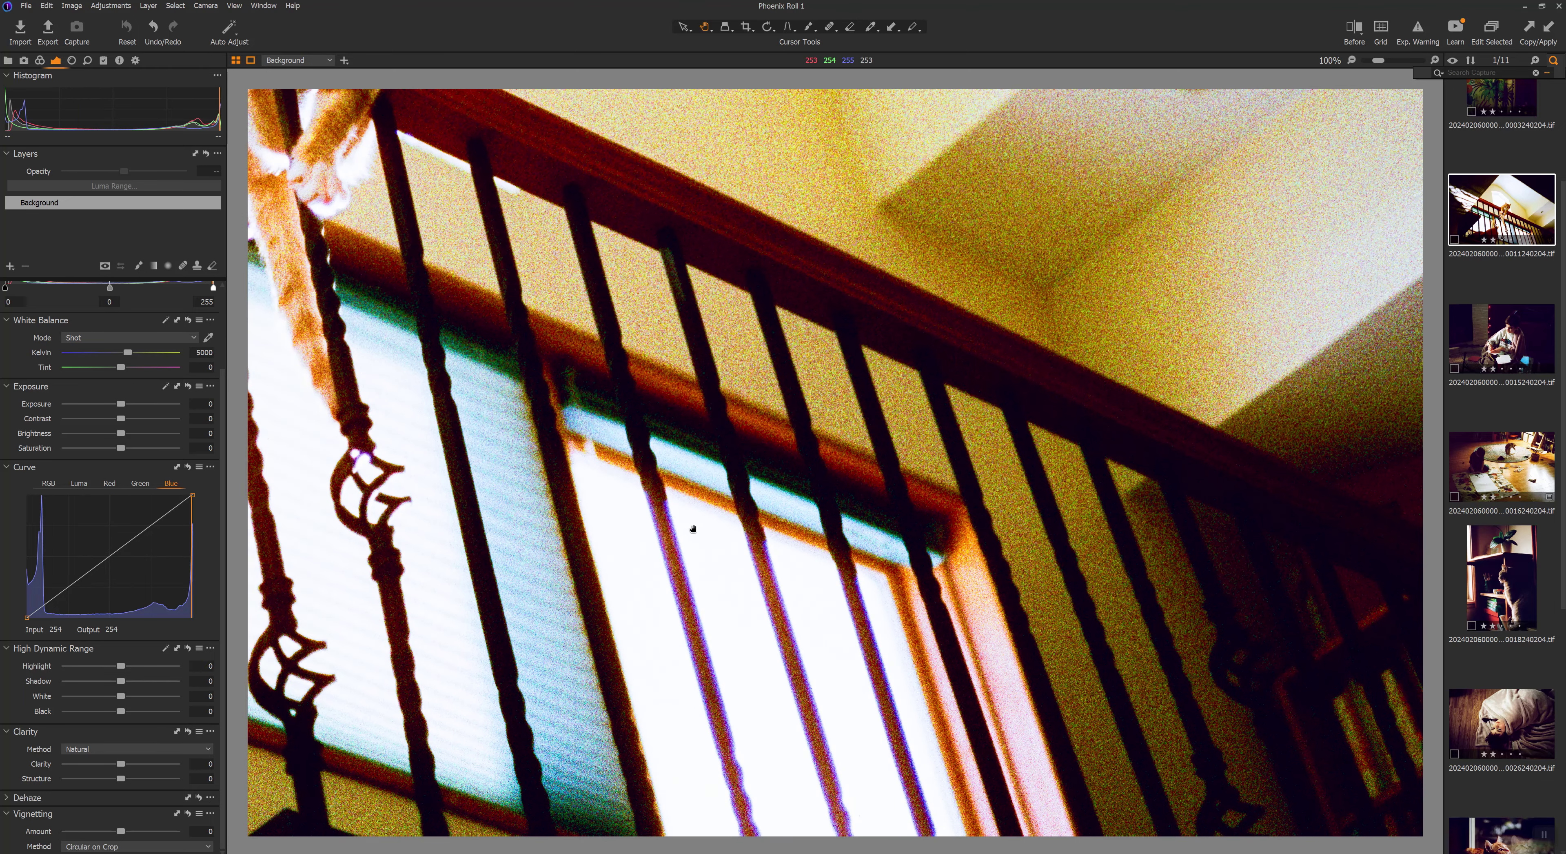
- Compare full-frame and close-up views of the stair photo's balusters, window edges and shadowed corner
{"action": "scroll", "coordinate": [757, 755], "scroll_direction": "down", "scroll_amount": 3}
{"action": "scroll", "coordinate": [657, 559], "scroll_direction": "up", "scroll_amount": 3}
{"action": "scroll", "coordinate": [831, 810], "scroll_direction": "down", "scroll_amount": 3}
{"action": "scroll", "coordinate": [723, 591], "scroll_direction": "up", "scroll_amount": 3}
{"action": "scroll", "coordinate": [694, 688], "scroll_direction": "down", "scroll_amount": 3}
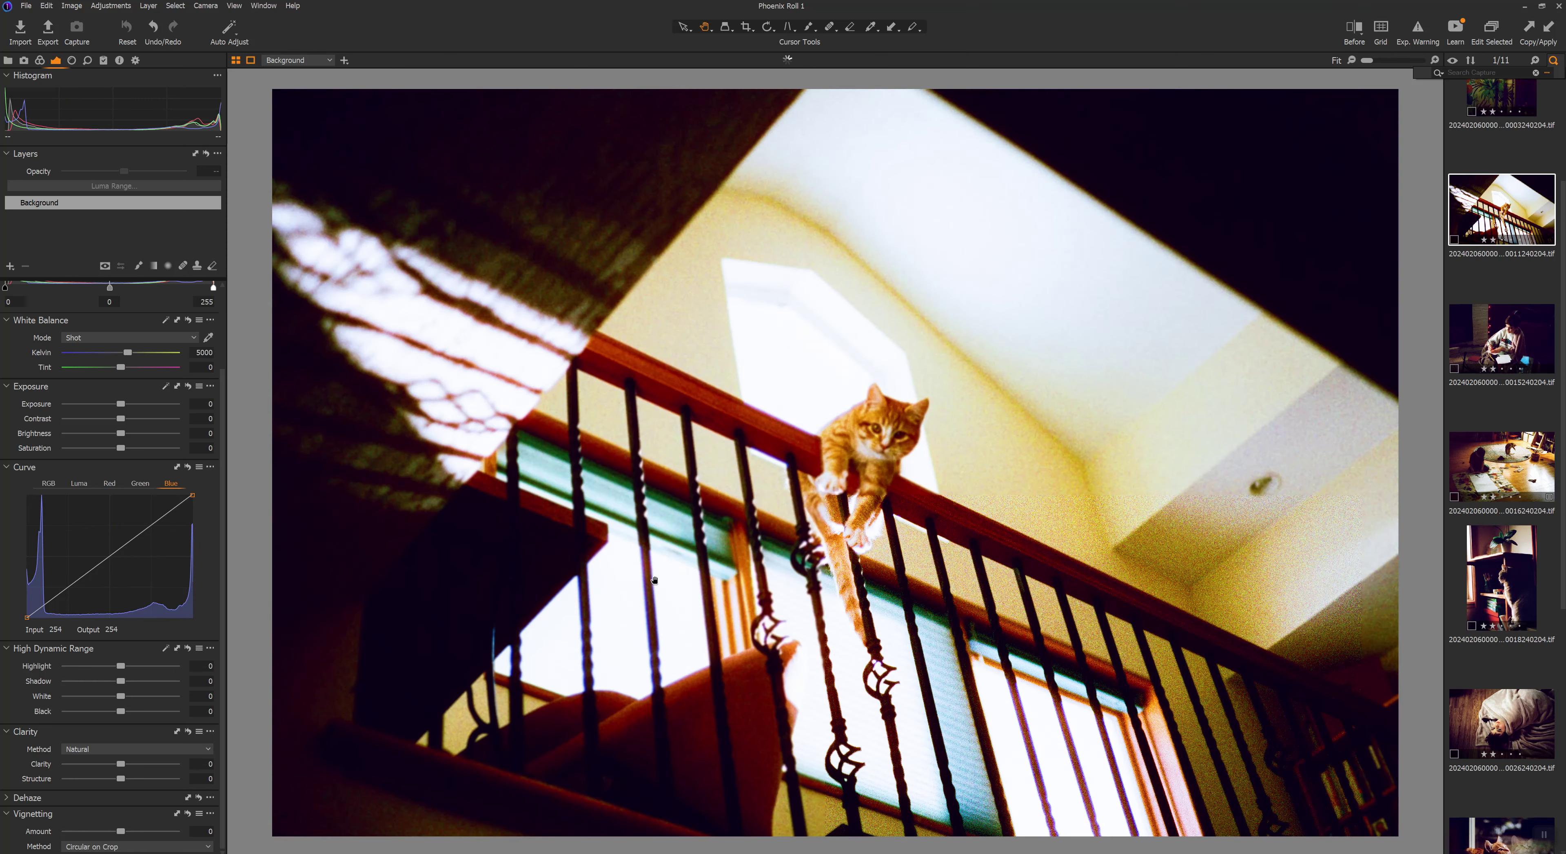
{"action": "scroll", "coordinate": [1064, 765], "scroll_direction": "up", "scroll_amount": 3}
{"action": "left_click_drag", "start_coordinate": [1064, 764], "coordinate": [703, 478]}
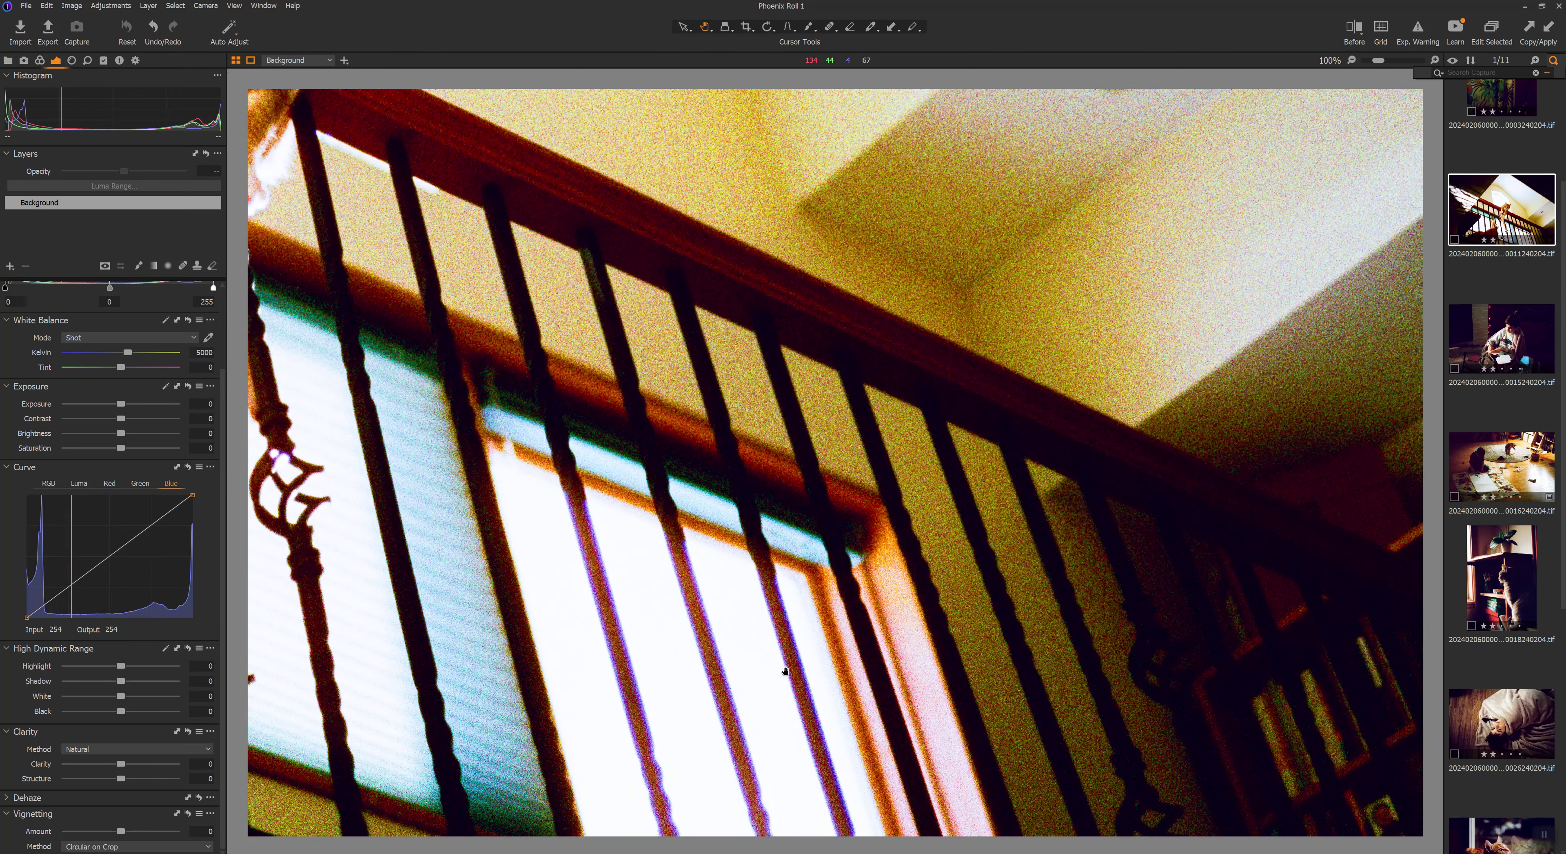
{"action": "scroll", "coordinate": [572, 523], "scroll_direction": "down", "scroll_amount": 3}
{"action": "scroll", "coordinate": [556, 518], "scroll_direction": "up", "scroll_amount": 3}
{"action": "scroll", "coordinate": [559, 600], "scroll_direction": "down", "scroll_amount": 3}
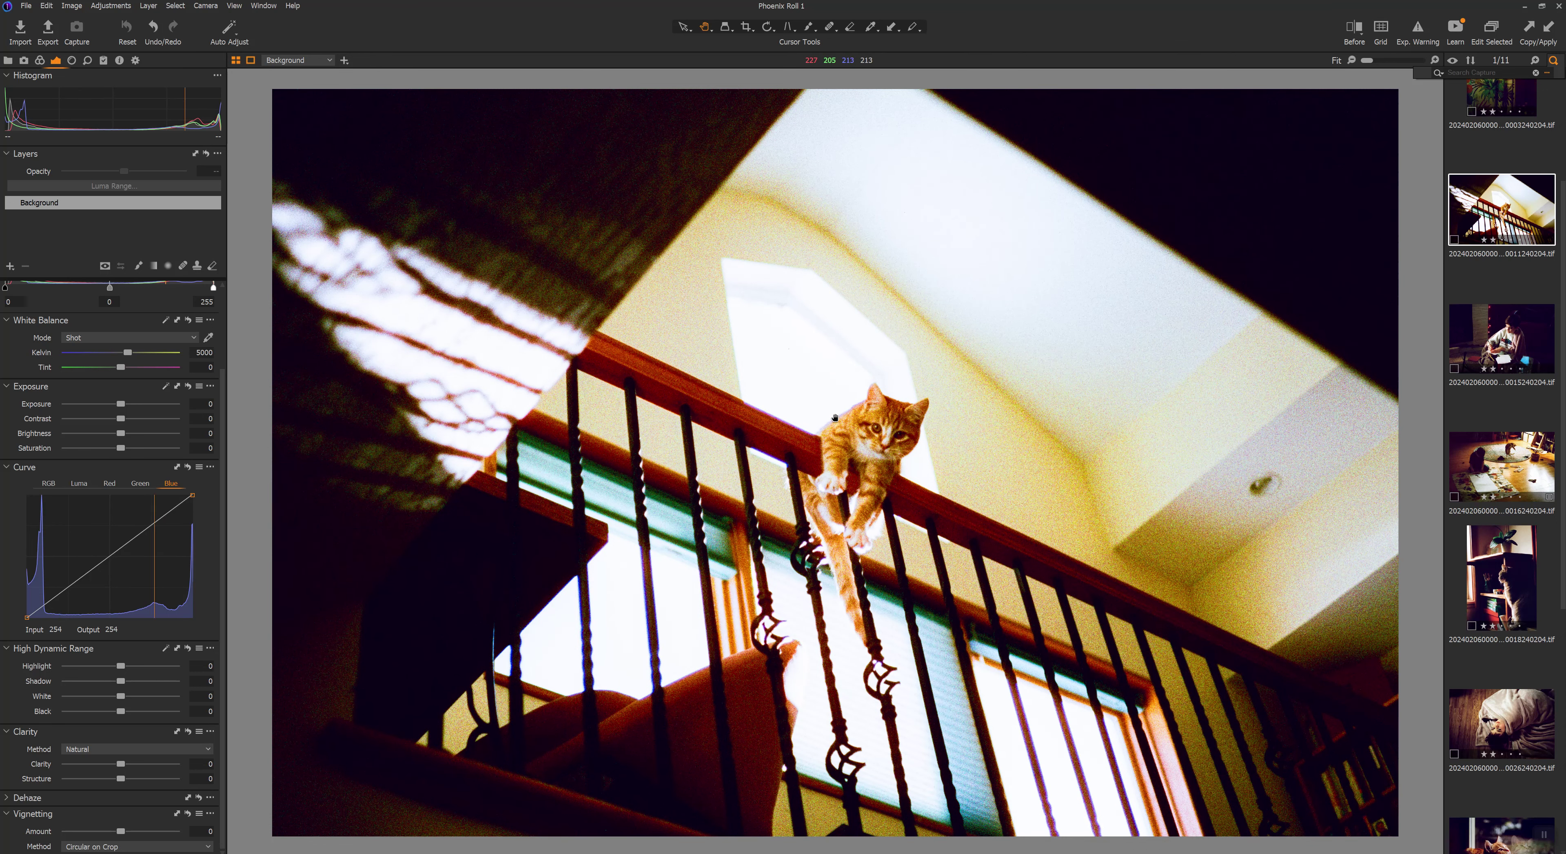
- Inspect the orange cat and the railing edge against the bright window at 100%, and return to the full frame
{"action": "scroll", "coordinate": [1091, 416], "scroll_direction": "up", "scroll_amount": 3}
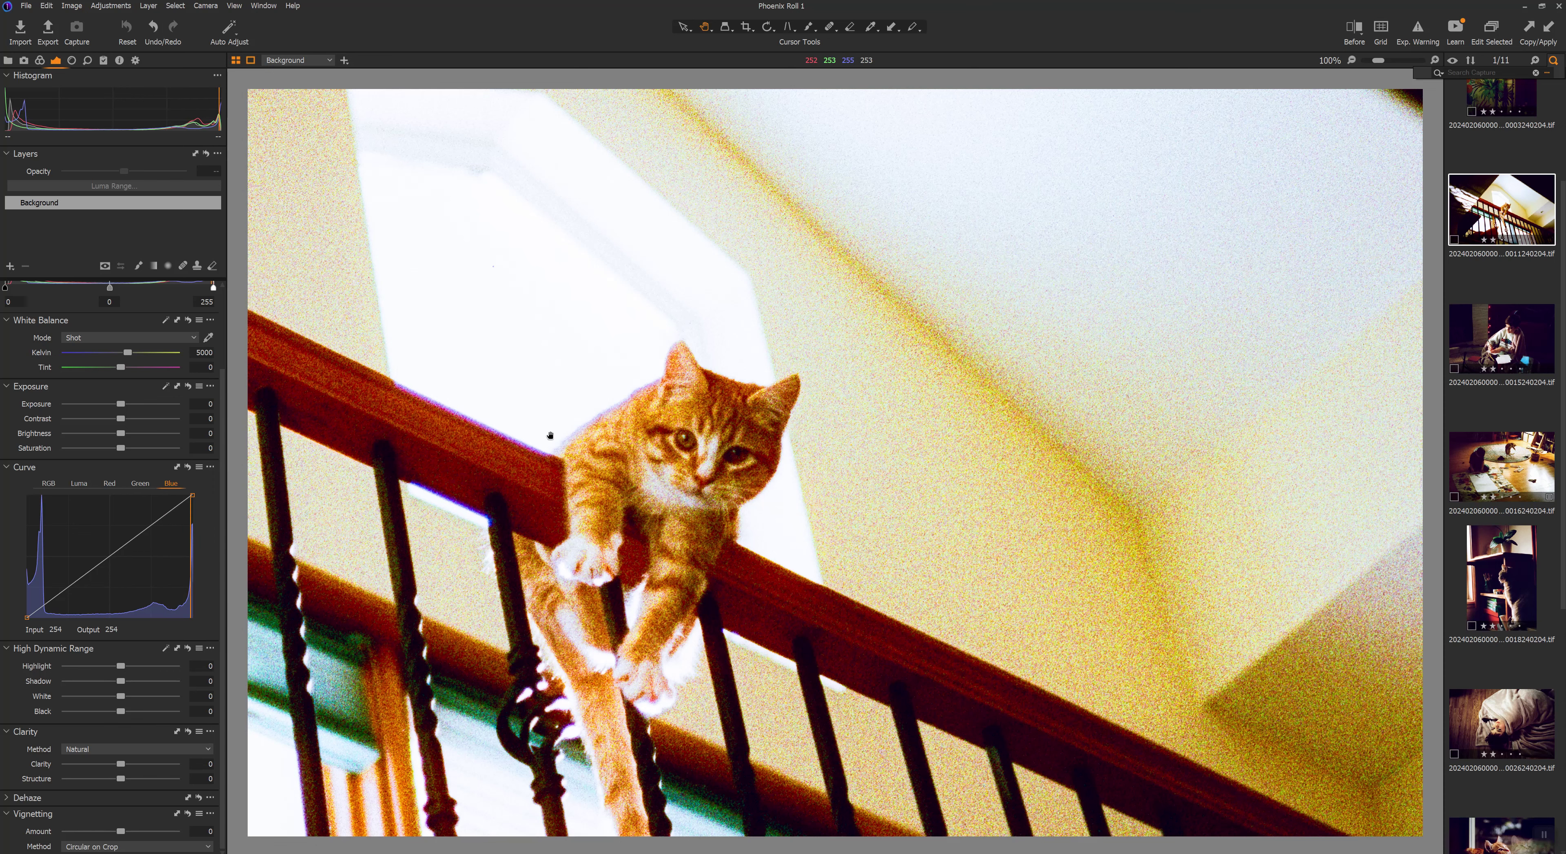
{"action": "left_click_drag", "start_coordinate": [550, 435], "coordinate": [660, 266]}
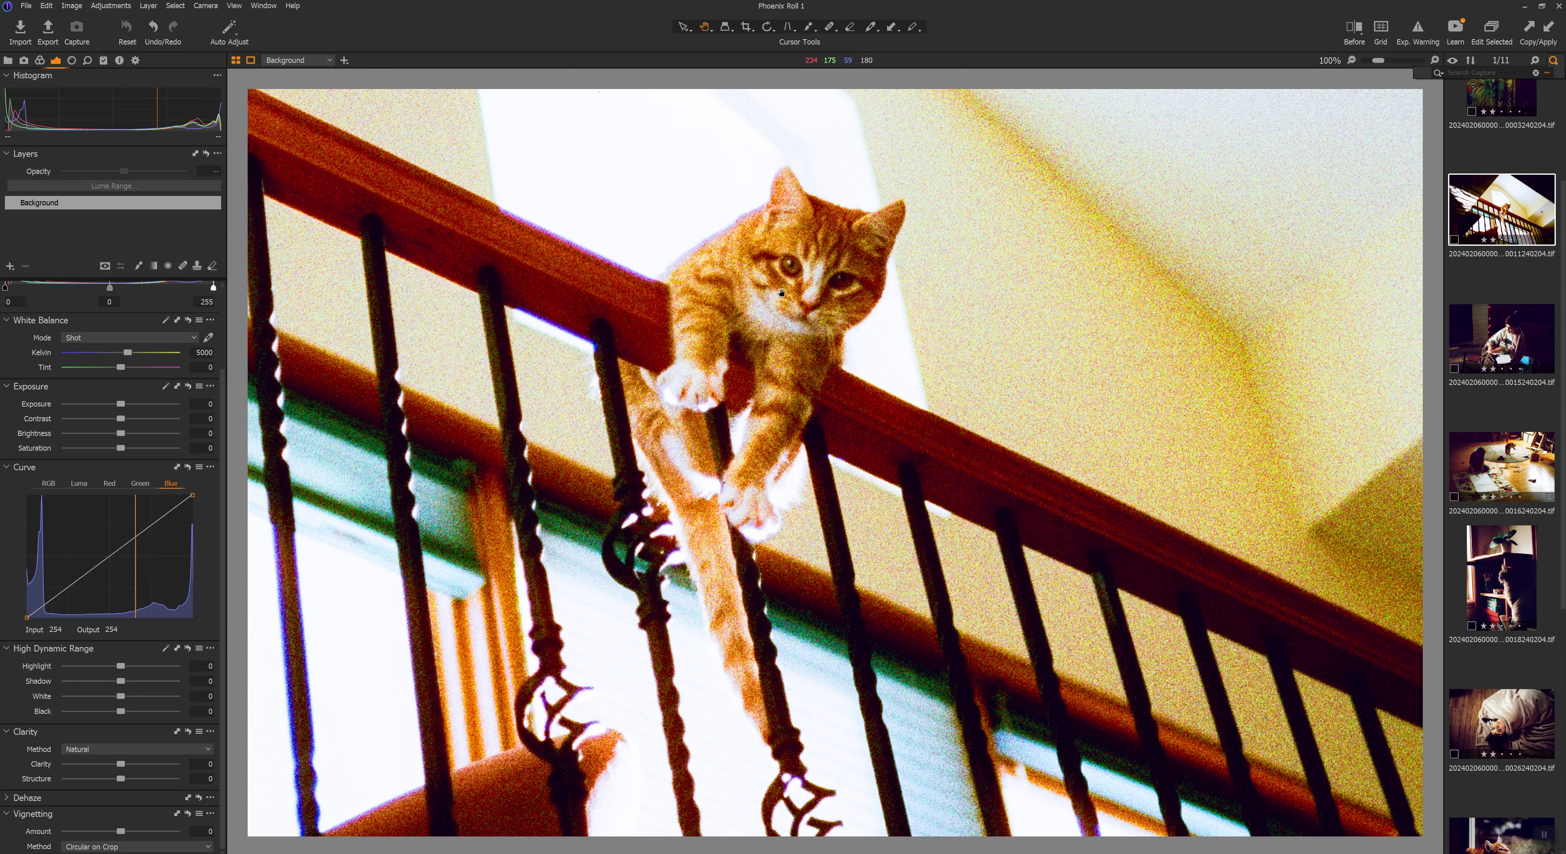
{"action": "double_click", "coordinate": [727, 259]}
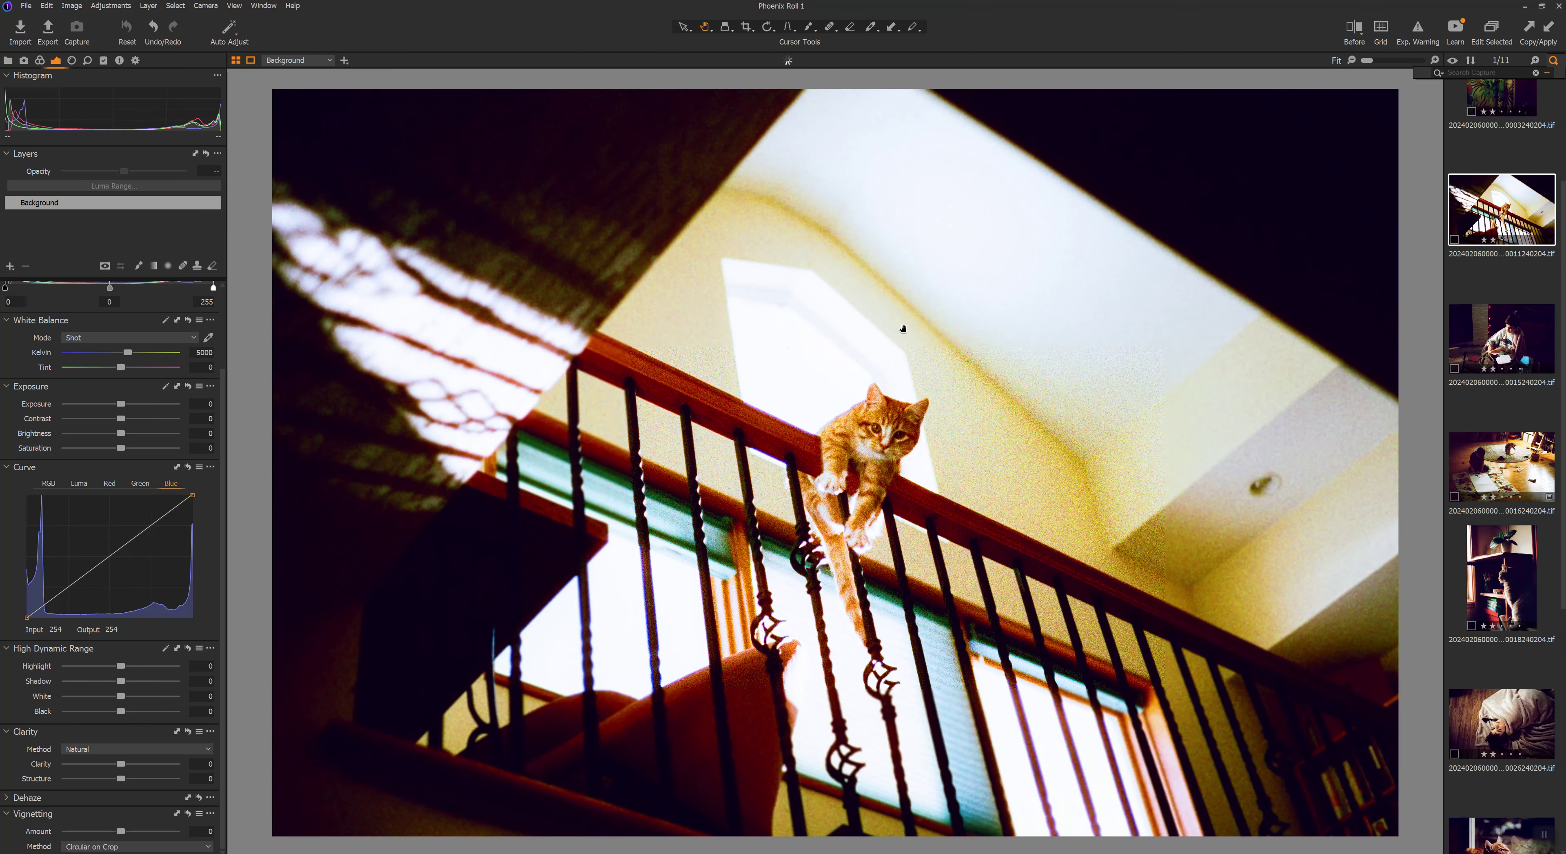
- Open the shower curtain photo and examine the printed plants and dark tiles at 67%, returning to the full frame
{"action": "scroll", "coordinate": [1548, 344], "scroll_direction": "up", "scroll_amount": 2}
{"action": "left_click", "coordinate": [1510, 224]}
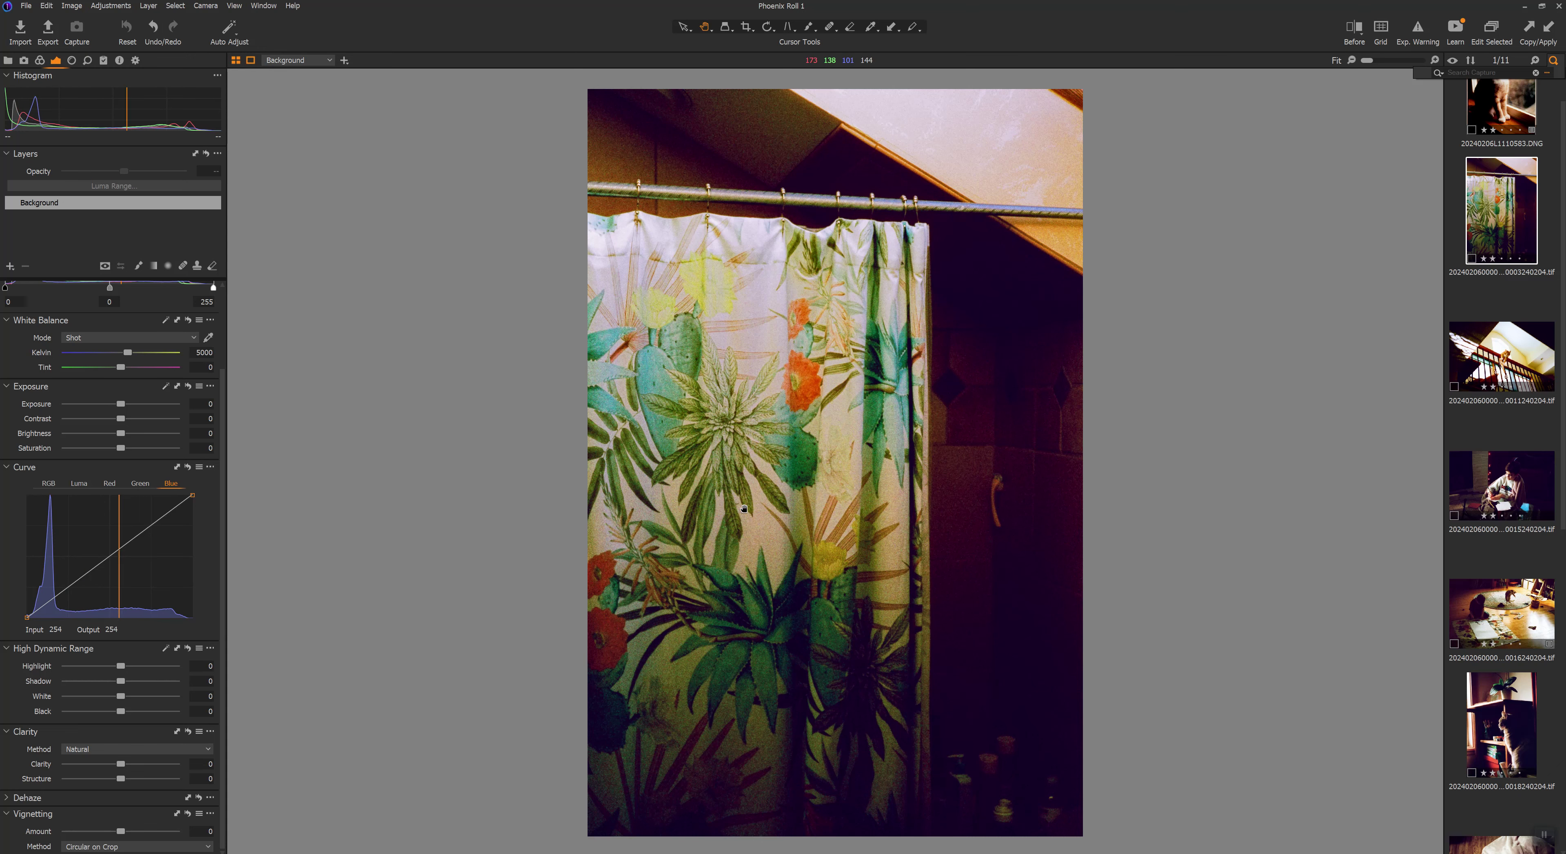
{"action": "scroll", "coordinate": [802, 324], "scroll_direction": "up", "scroll_amount": 3}
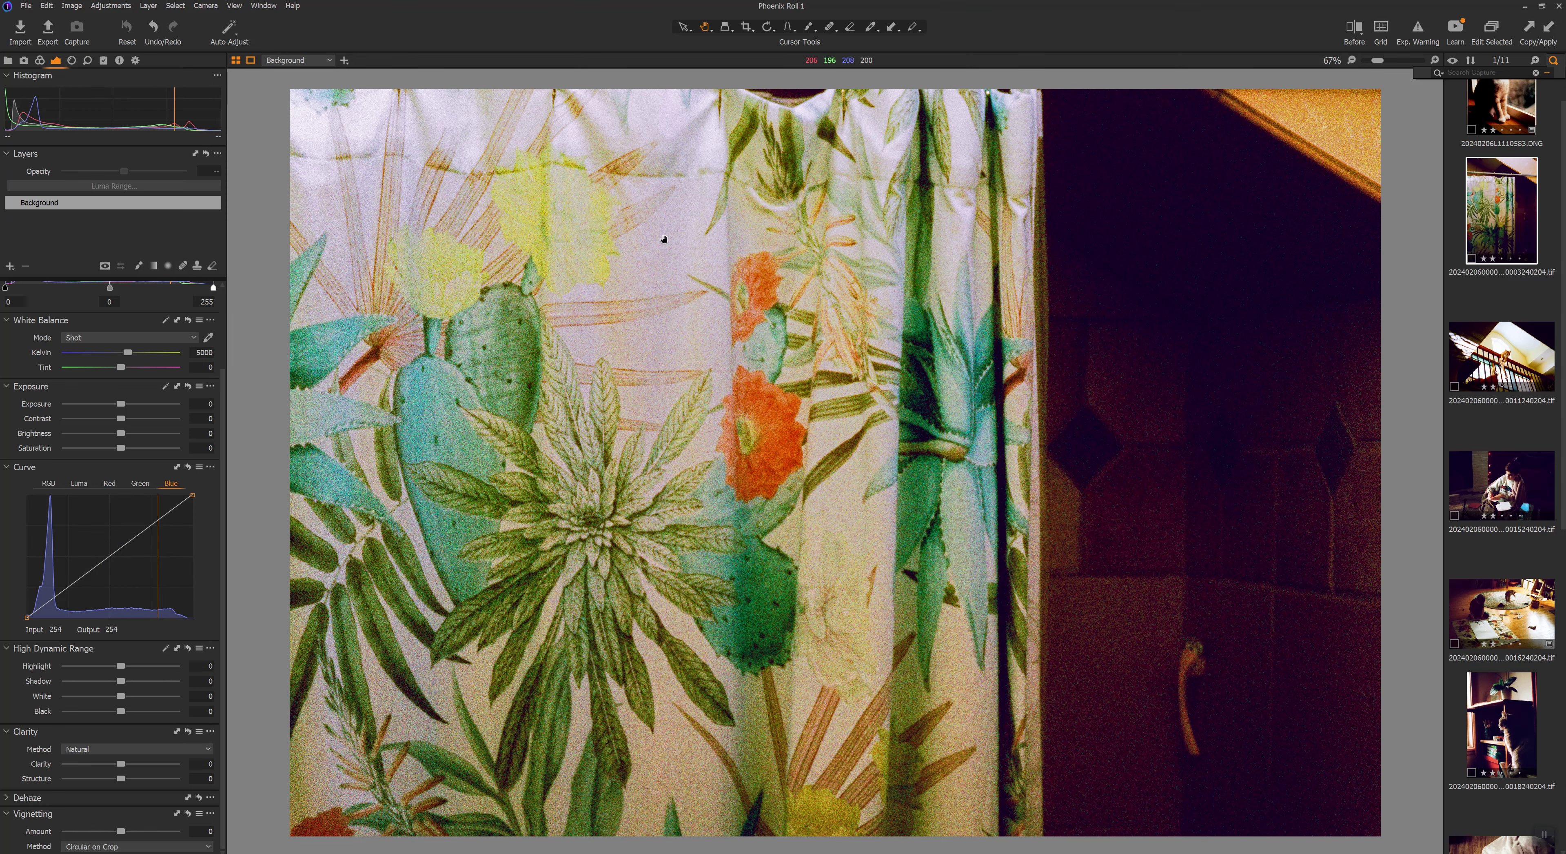
{"action": "scroll", "coordinate": [660, 468], "scroll_direction": "down", "scroll_amount": 5}
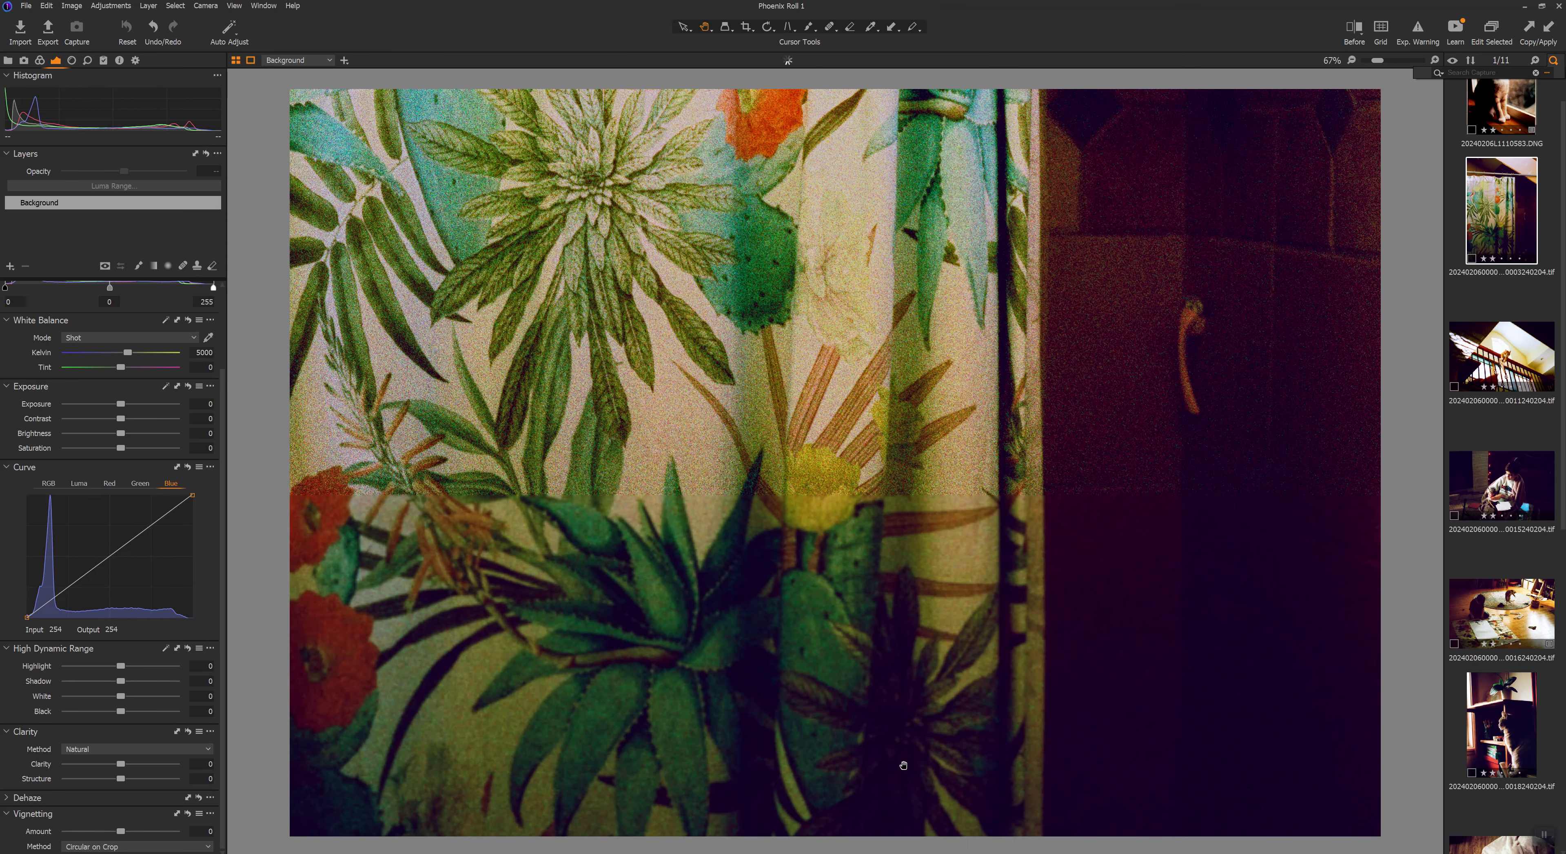
{"action": "scroll", "coordinate": [755, 732], "scroll_direction": "down", "scroll_amount": 3}
{"action": "key", "text": "ctrl+0"}
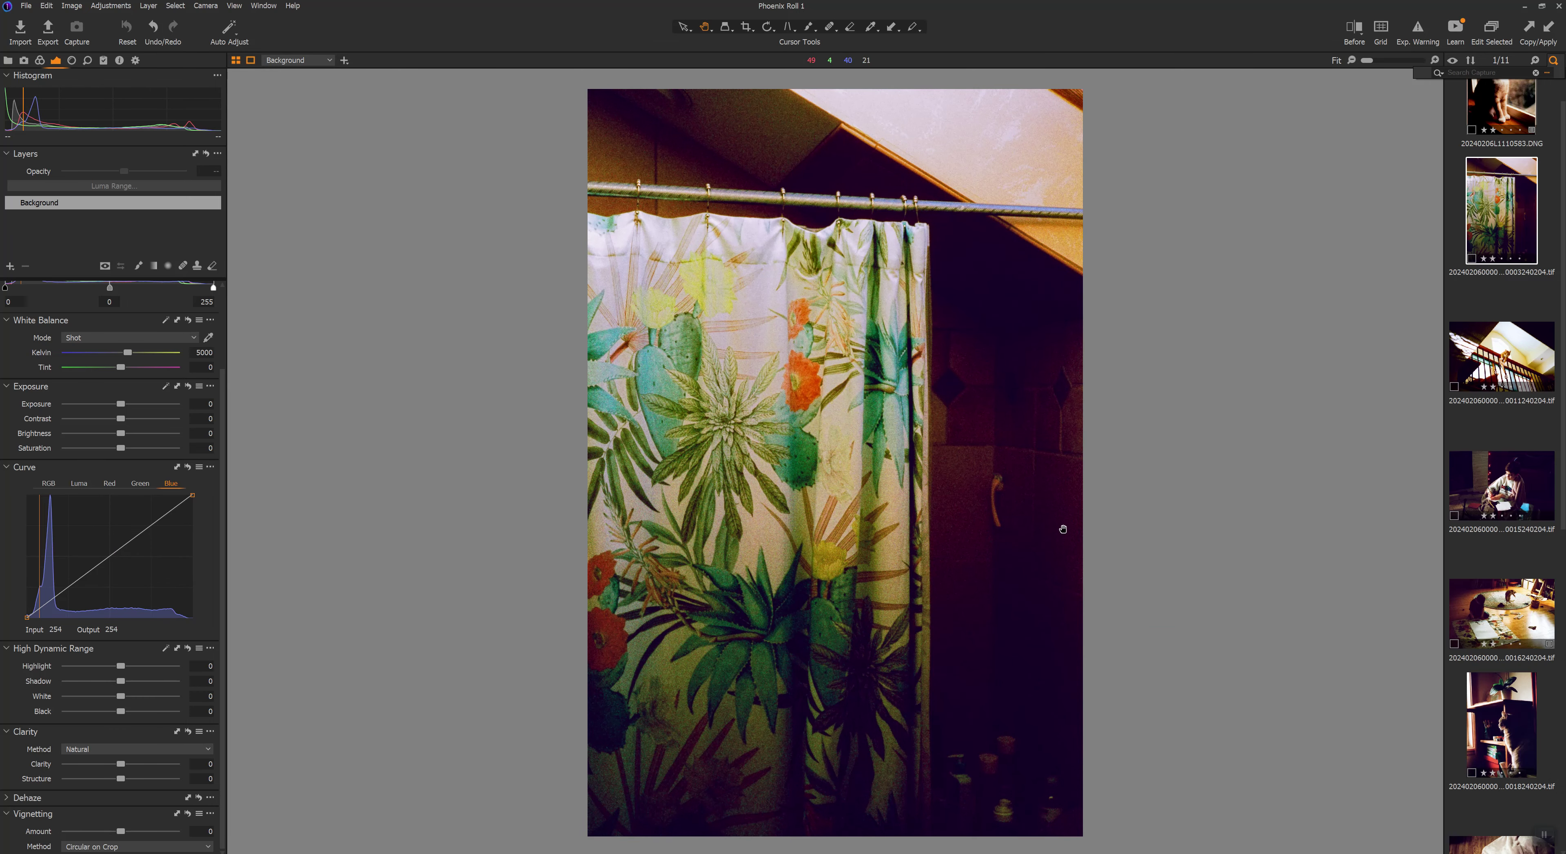
- Examine the deep shadows around the bottles and handle beside the shower curtain at 50%
{"action": "scroll", "coordinate": [1052, 523], "scroll_direction": "up", "scroll_amount": 1}
{"action": "scroll", "coordinate": [1045, 578], "scroll_direction": "down", "scroll_amount": 2}
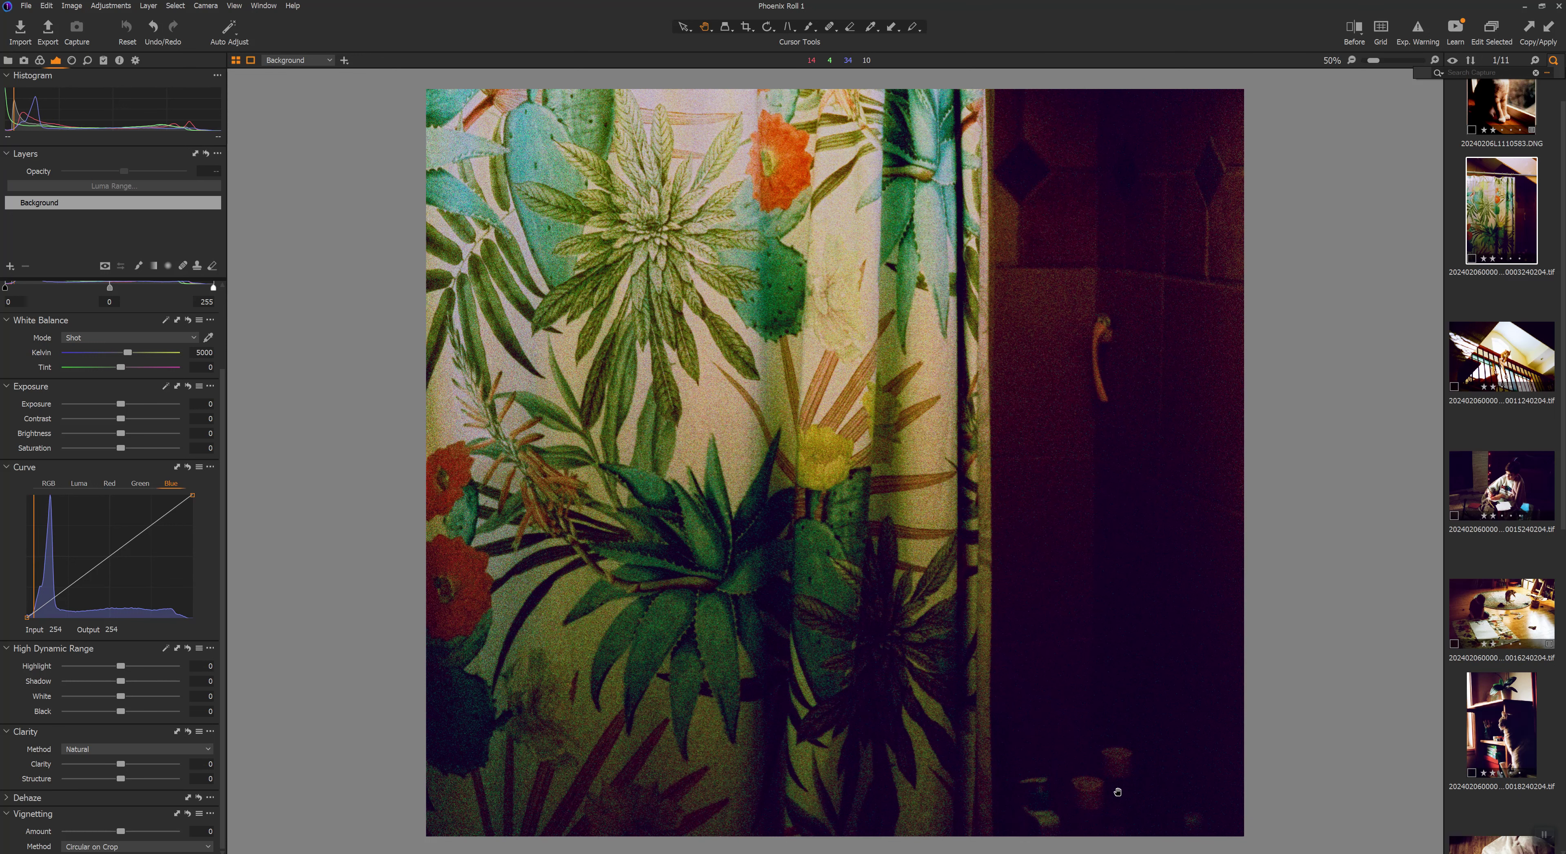
{"action": "left_click_drag", "start_coordinate": [1153, 381], "coordinate": [1147, 384]}
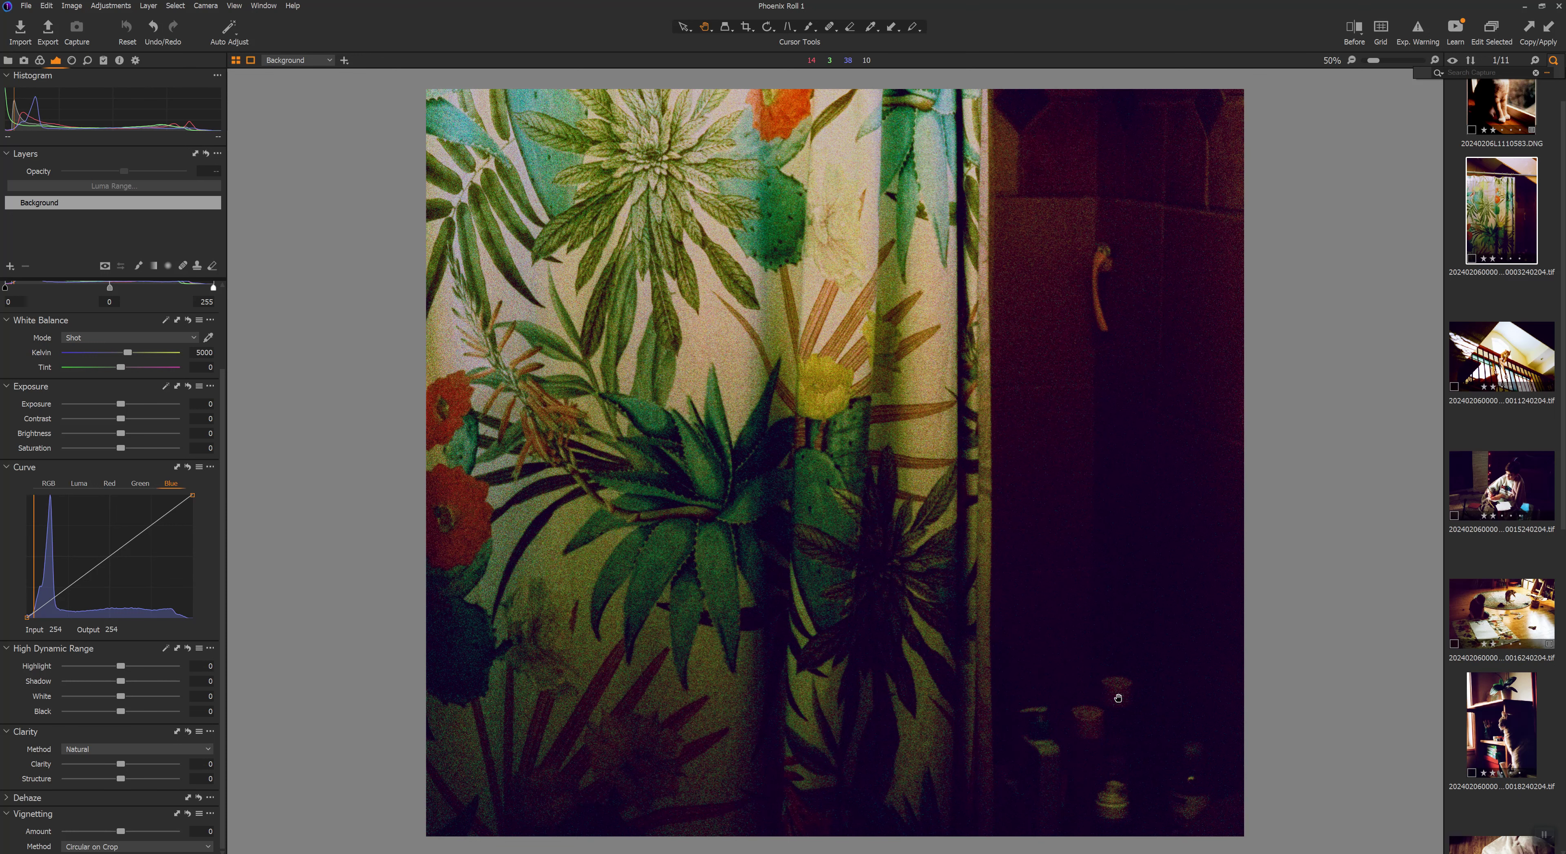
{"action": "left_click_drag", "start_coordinate": [1118, 698], "coordinate": [1063, 510]}
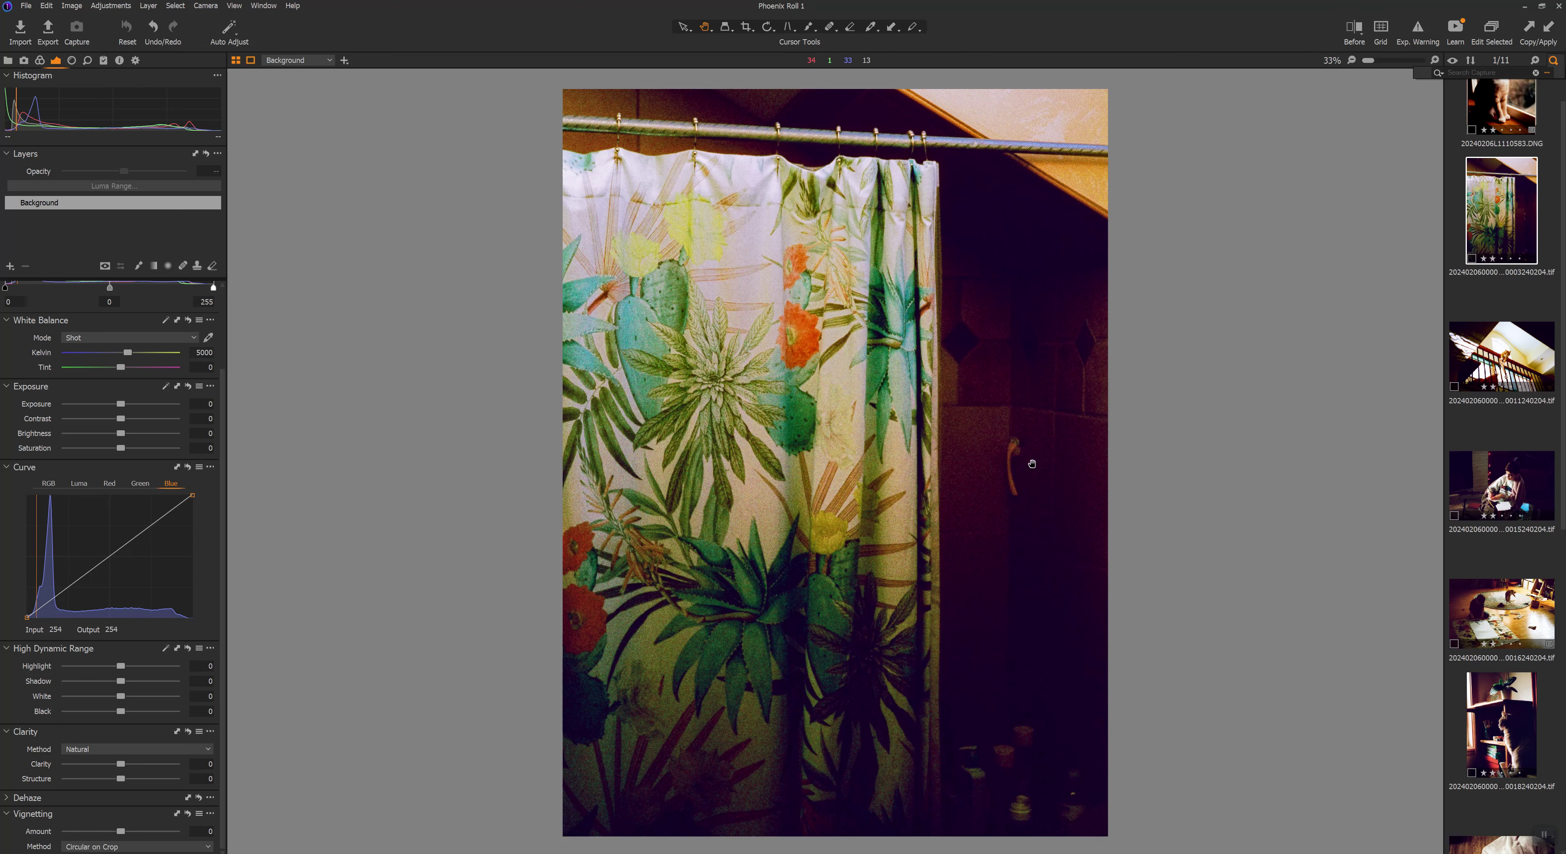
- Open the cat-at-window photo 20240206L1110583.DNG and show the first matching TIF variant beside it
{"action": "scroll", "coordinate": [1546, 358], "scroll_direction": "up", "scroll_amount": 1}
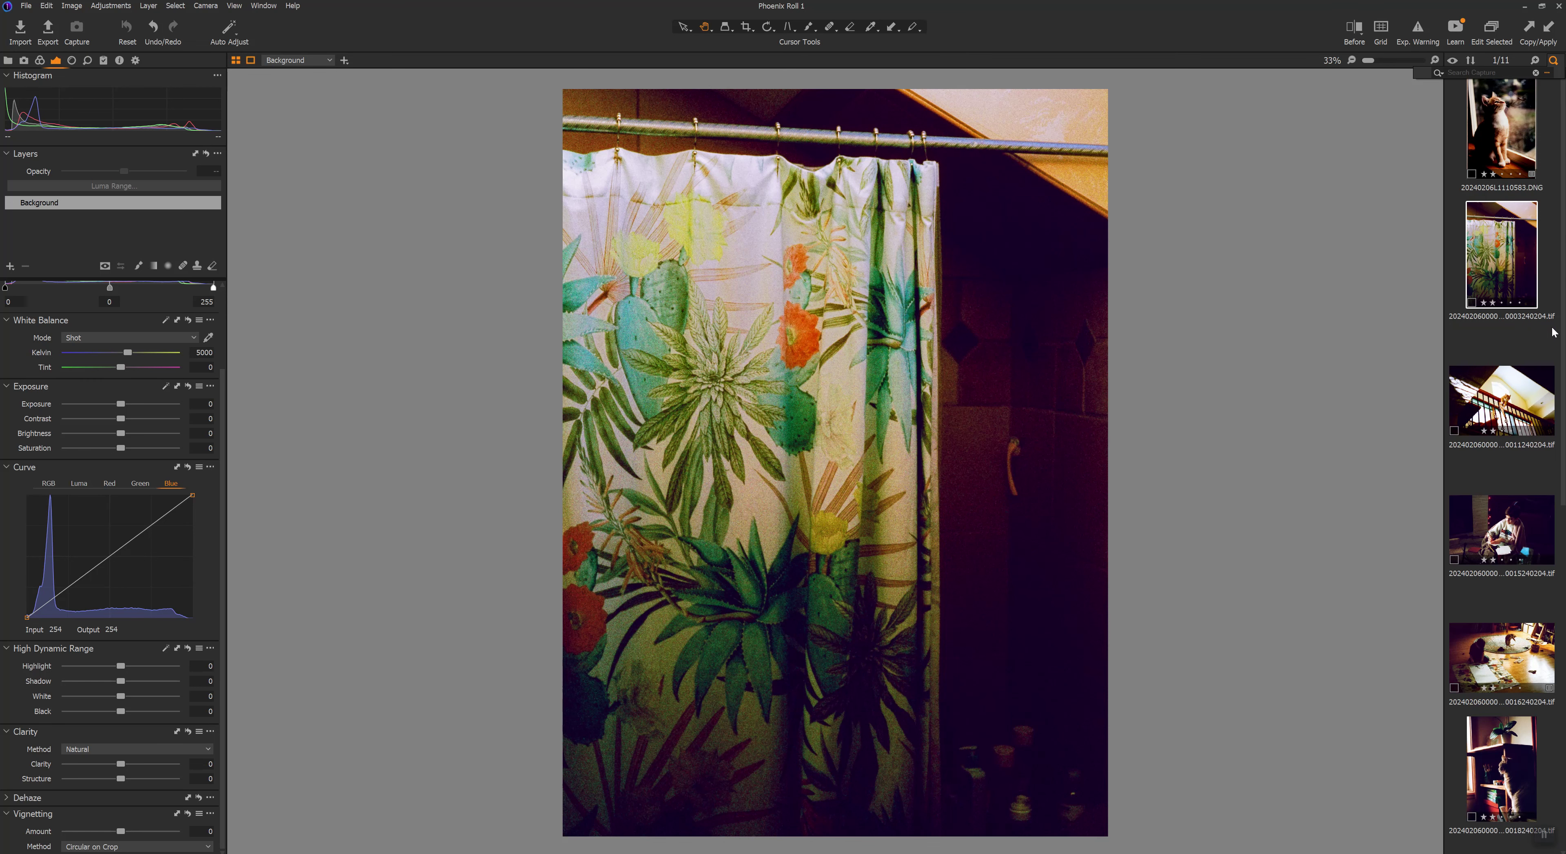
{"action": "left_click", "coordinate": [1501, 142]}
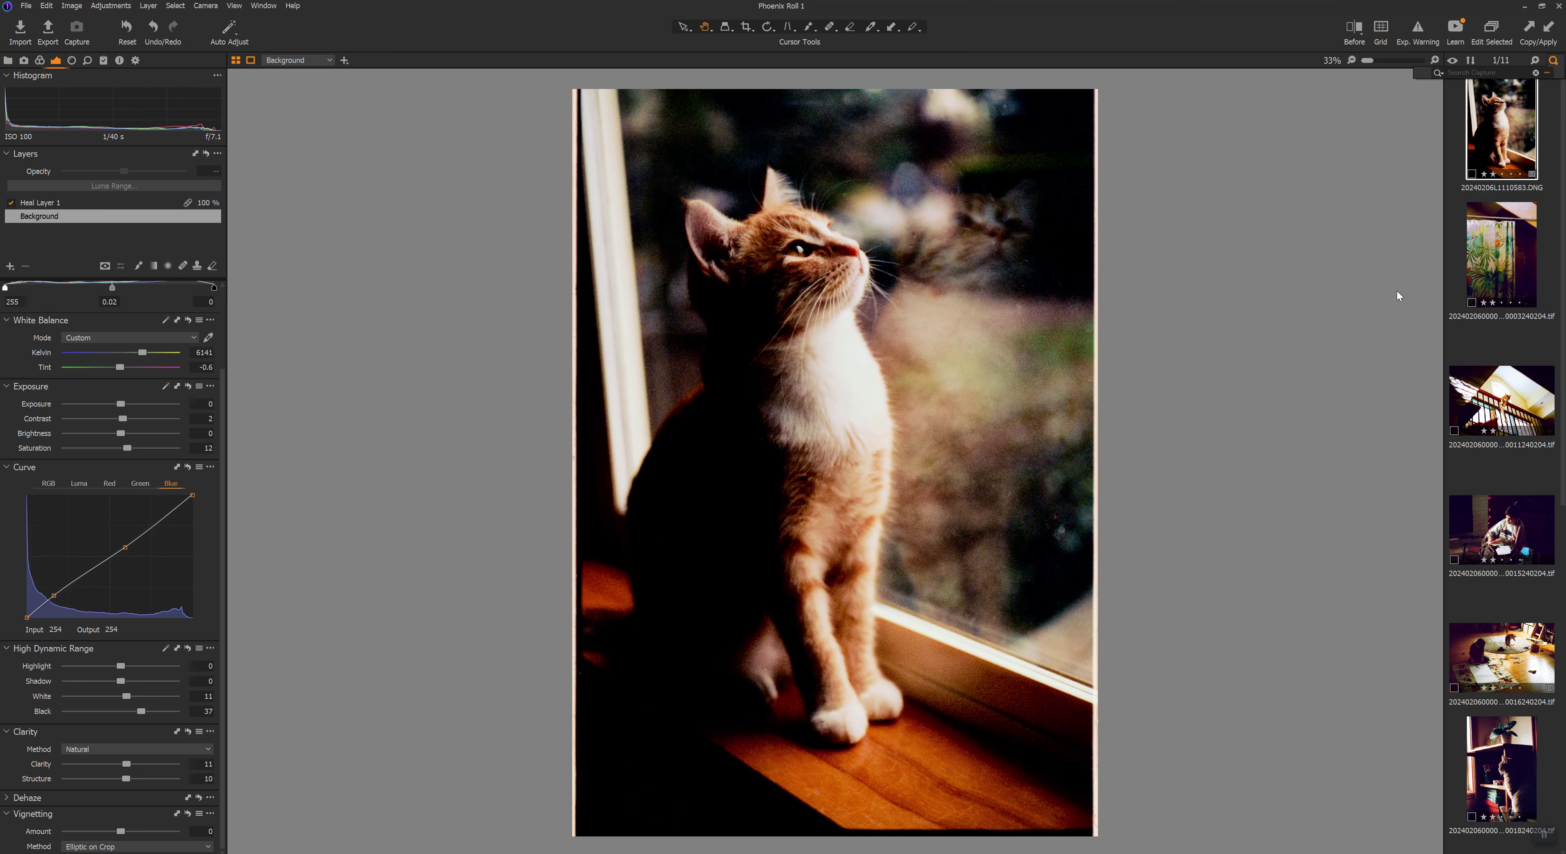
{"action": "scroll", "coordinate": [1501, 601], "scroll_direction": "down", "scroll_amount": 12}
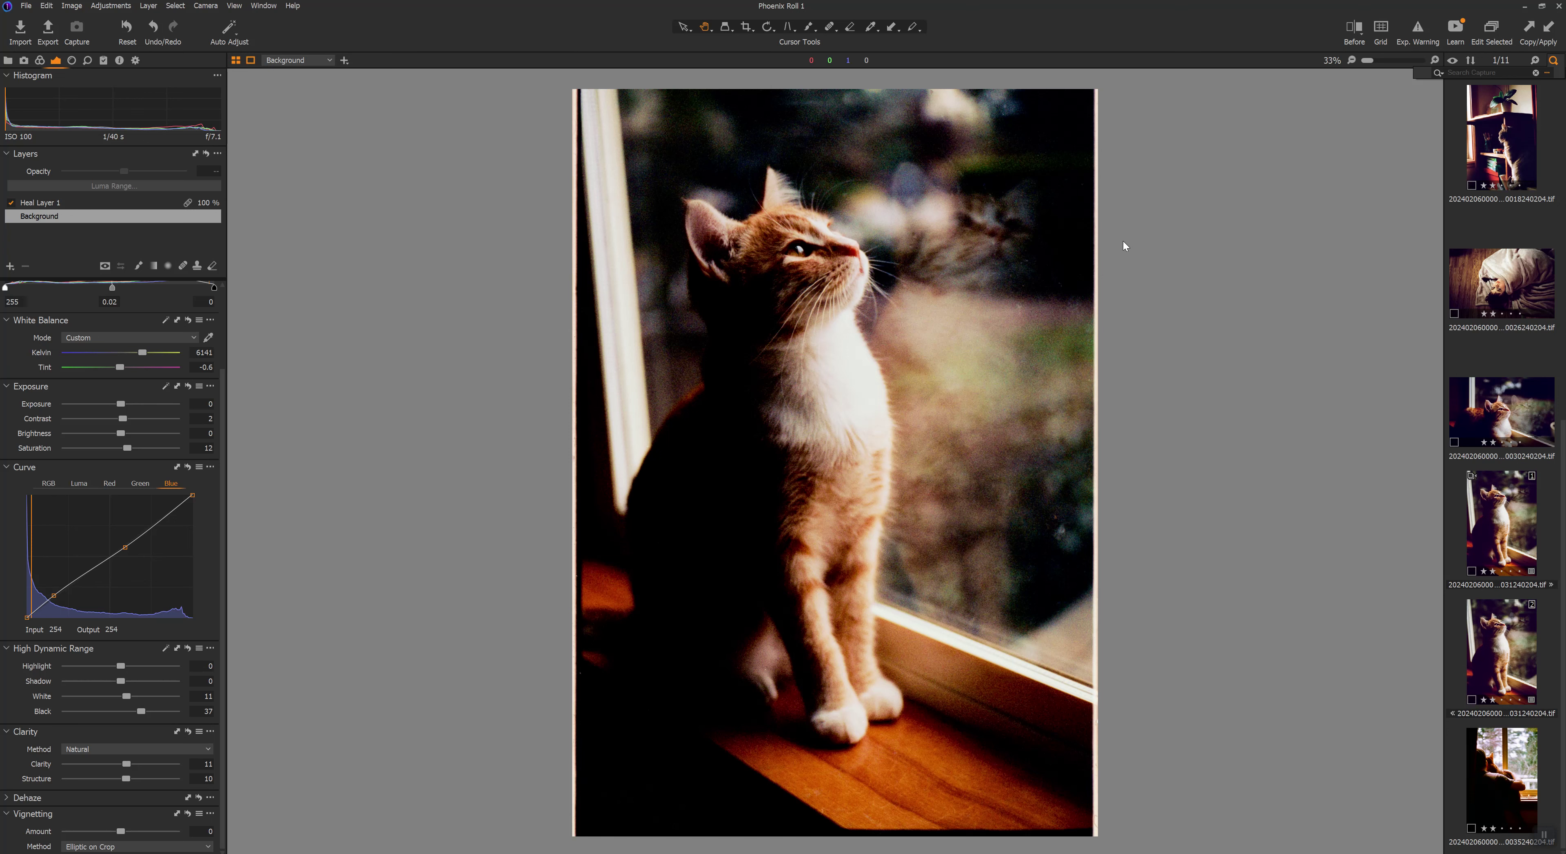
{"action": "left_click", "coordinate": [1473, 503], "text": "ctrl"}
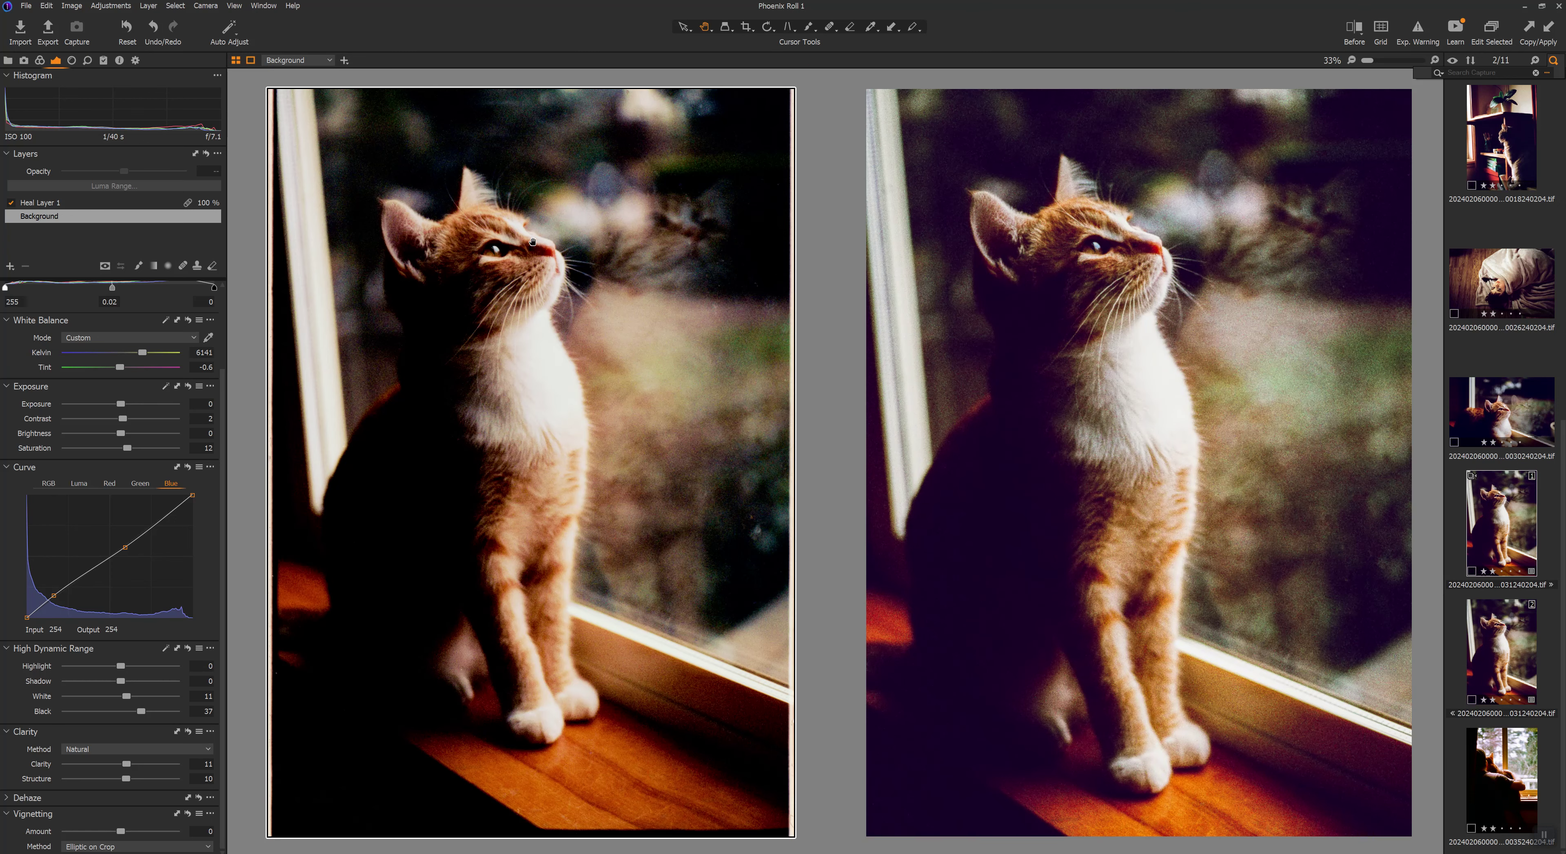
- Compare the cat's eye, whiskers and fur in the DNG and TIF versions at 100%, and return both to full frame
{"action": "double_click", "coordinate": [547, 240]}
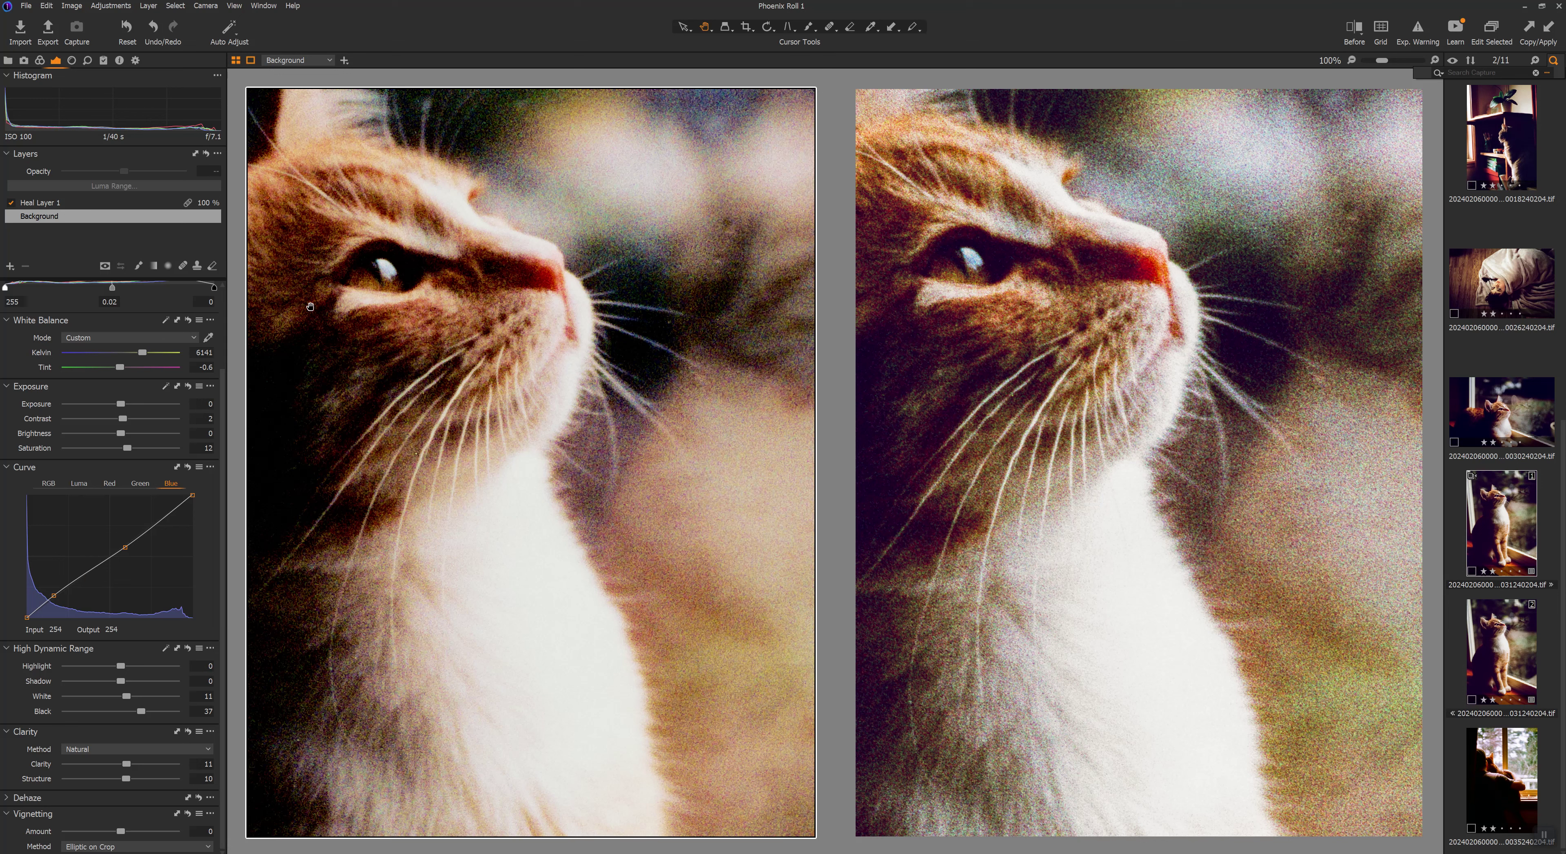
{"action": "mouse_move", "coordinate": [395, 271]}
{"action": "left_click_drag", "start_coordinate": [396, 271], "coordinate": [480, 307]}
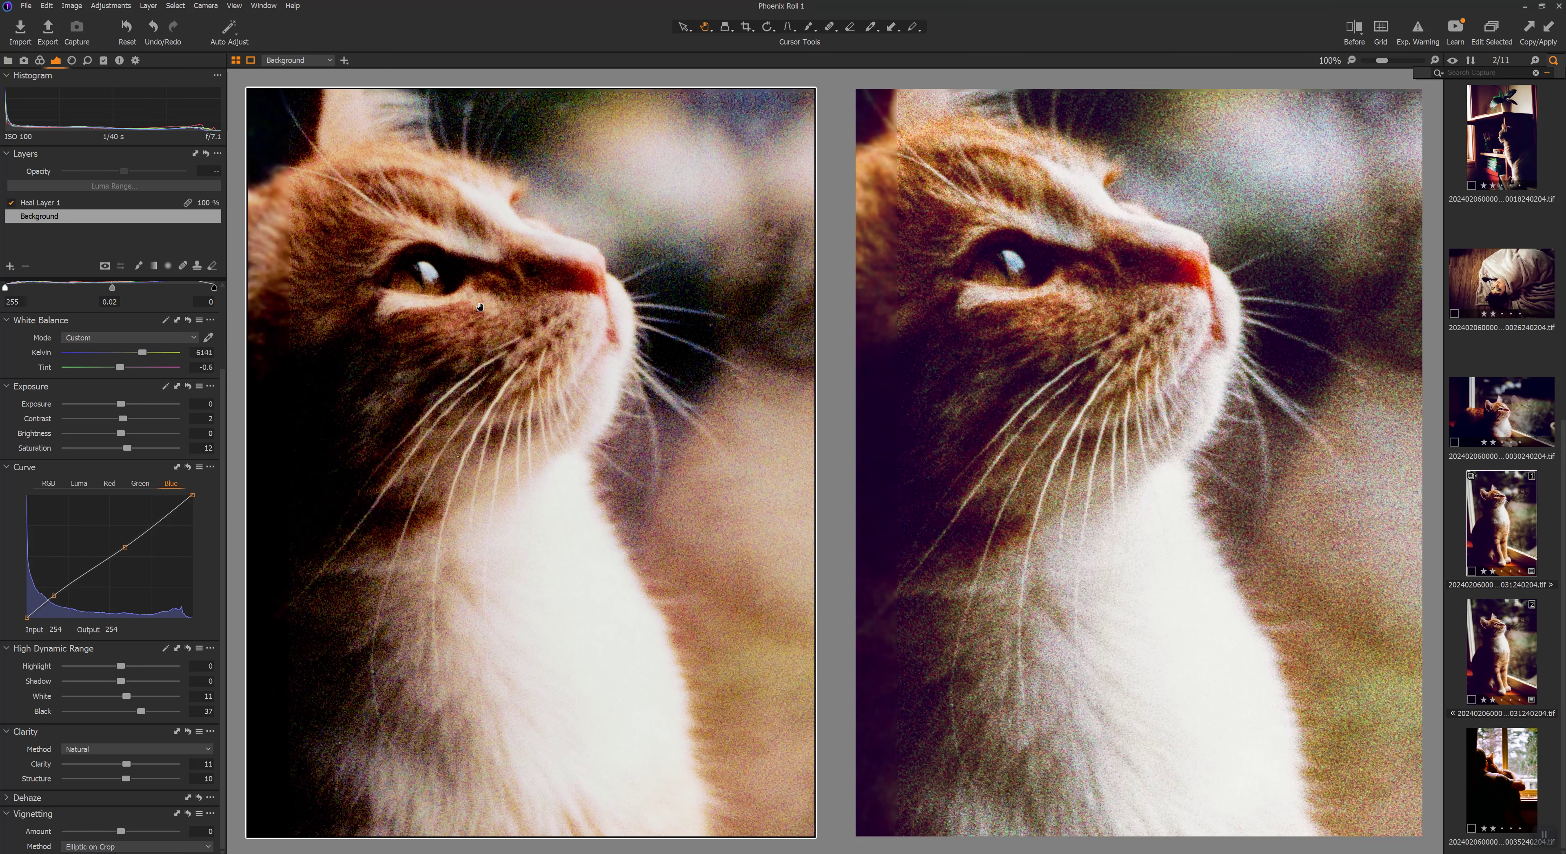
{"action": "mouse_move", "coordinate": [488, 263]}
{"action": "double_click", "coordinate": [521, 357]}
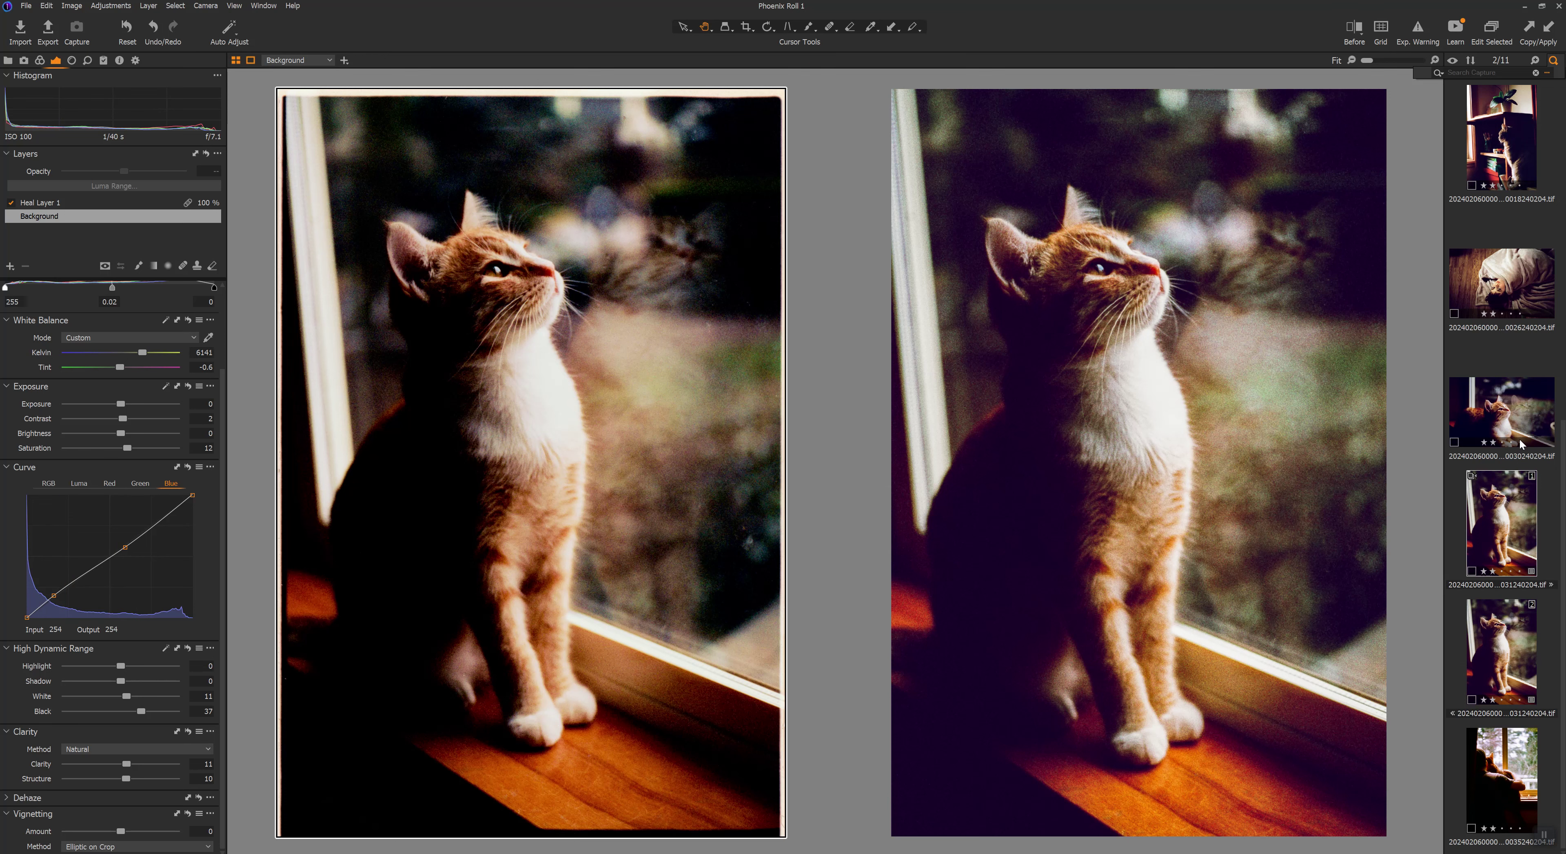
- Reopen the photo of the cat on the shelf on its own at full frame
{"action": "scroll", "coordinate": [1521, 444], "scroll_direction": "up", "scroll_amount": 10}
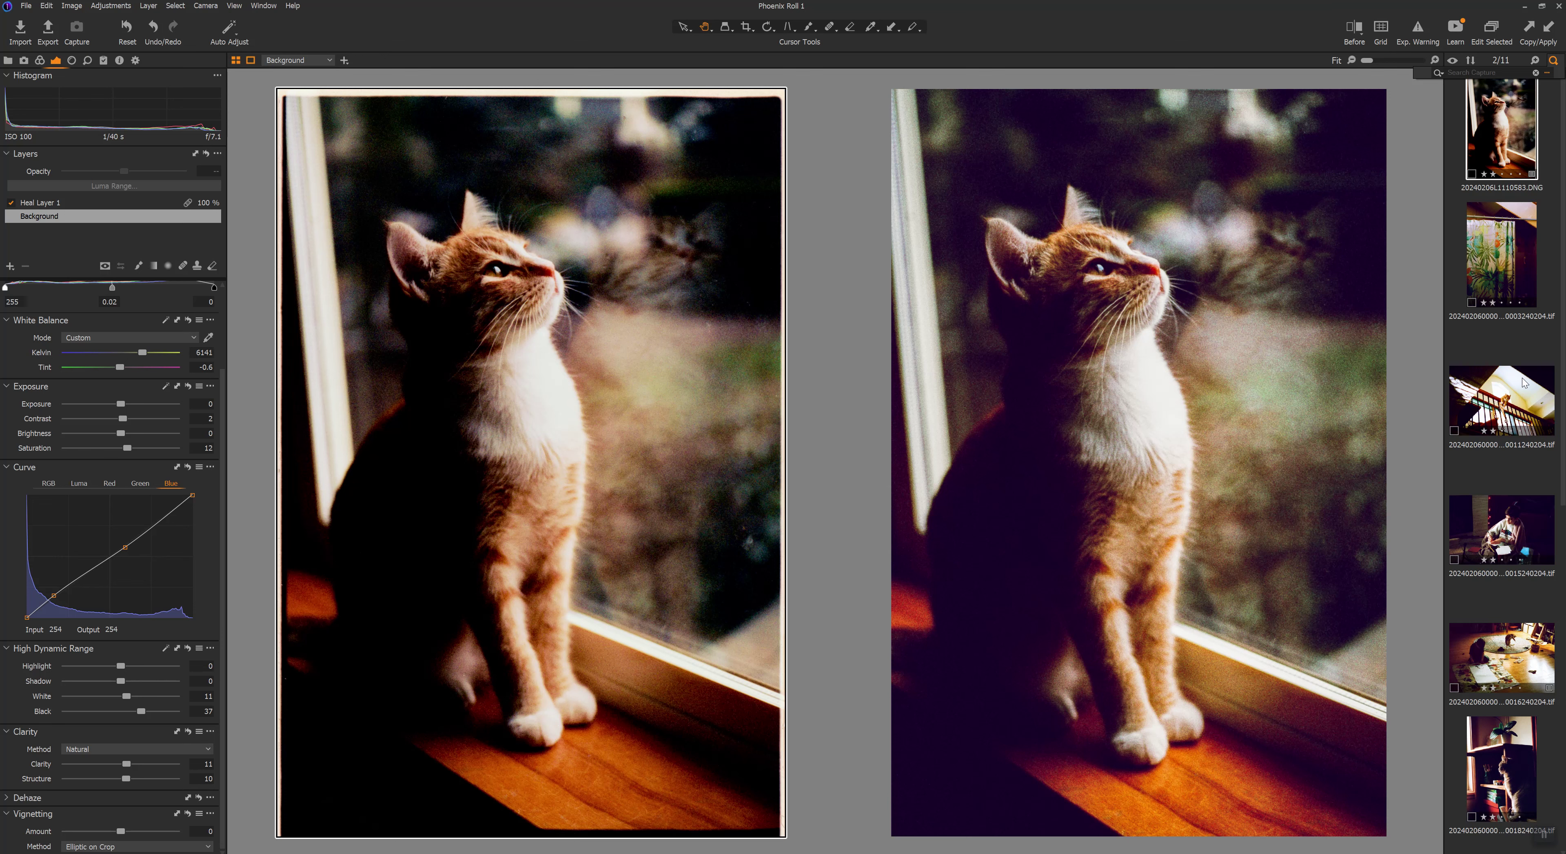
{"action": "left_click", "coordinate": [1475, 760]}
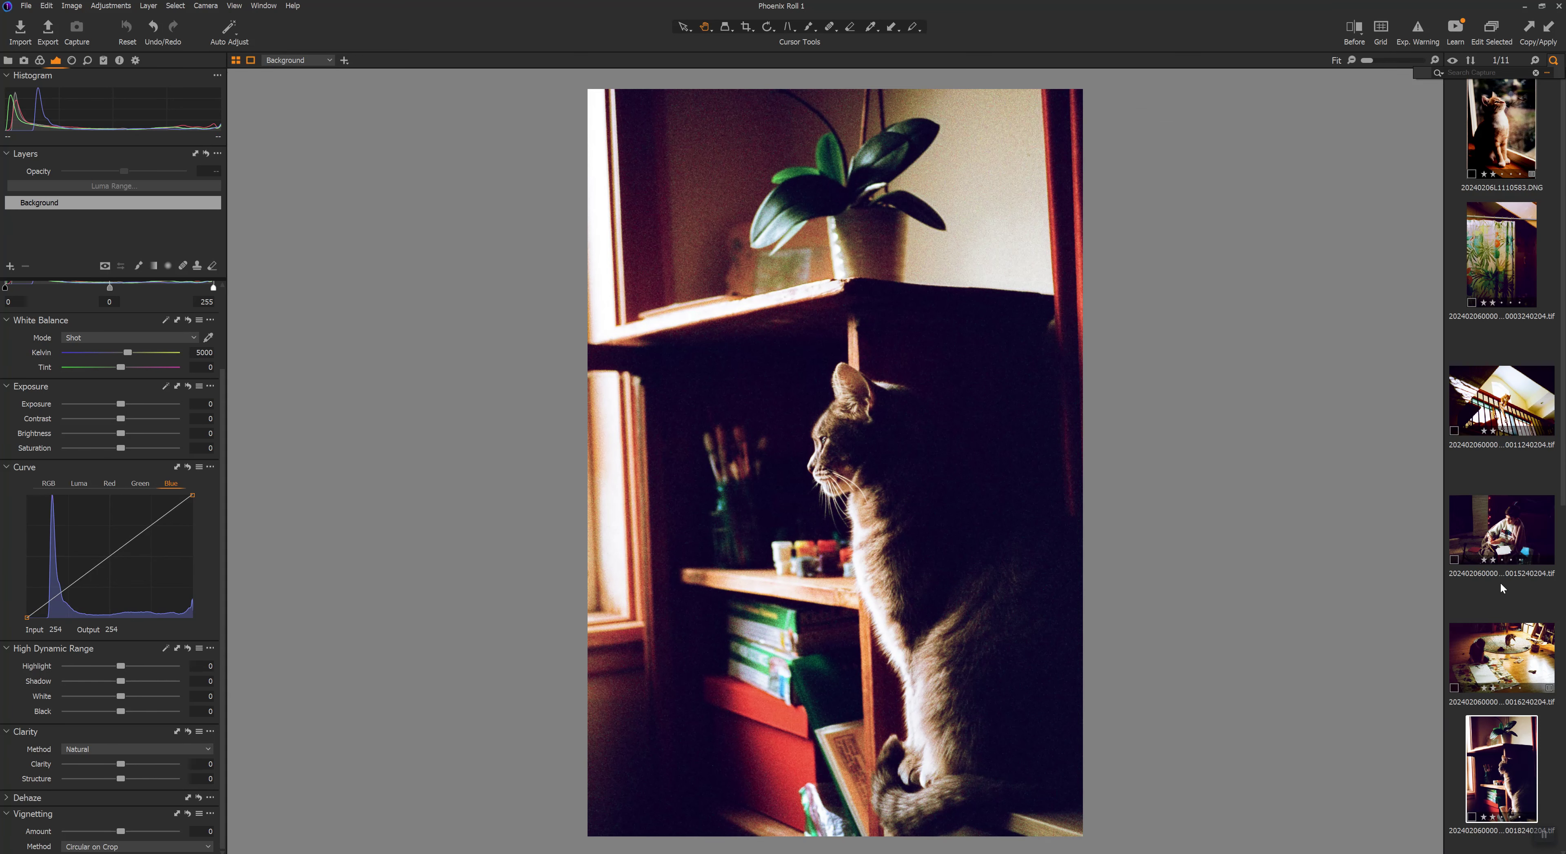
- View the photo of the child writing at the glass table, and return to the window cat photo 20240206L1110583.DNG
{"action": "left_click", "coordinate": [1503, 545]}
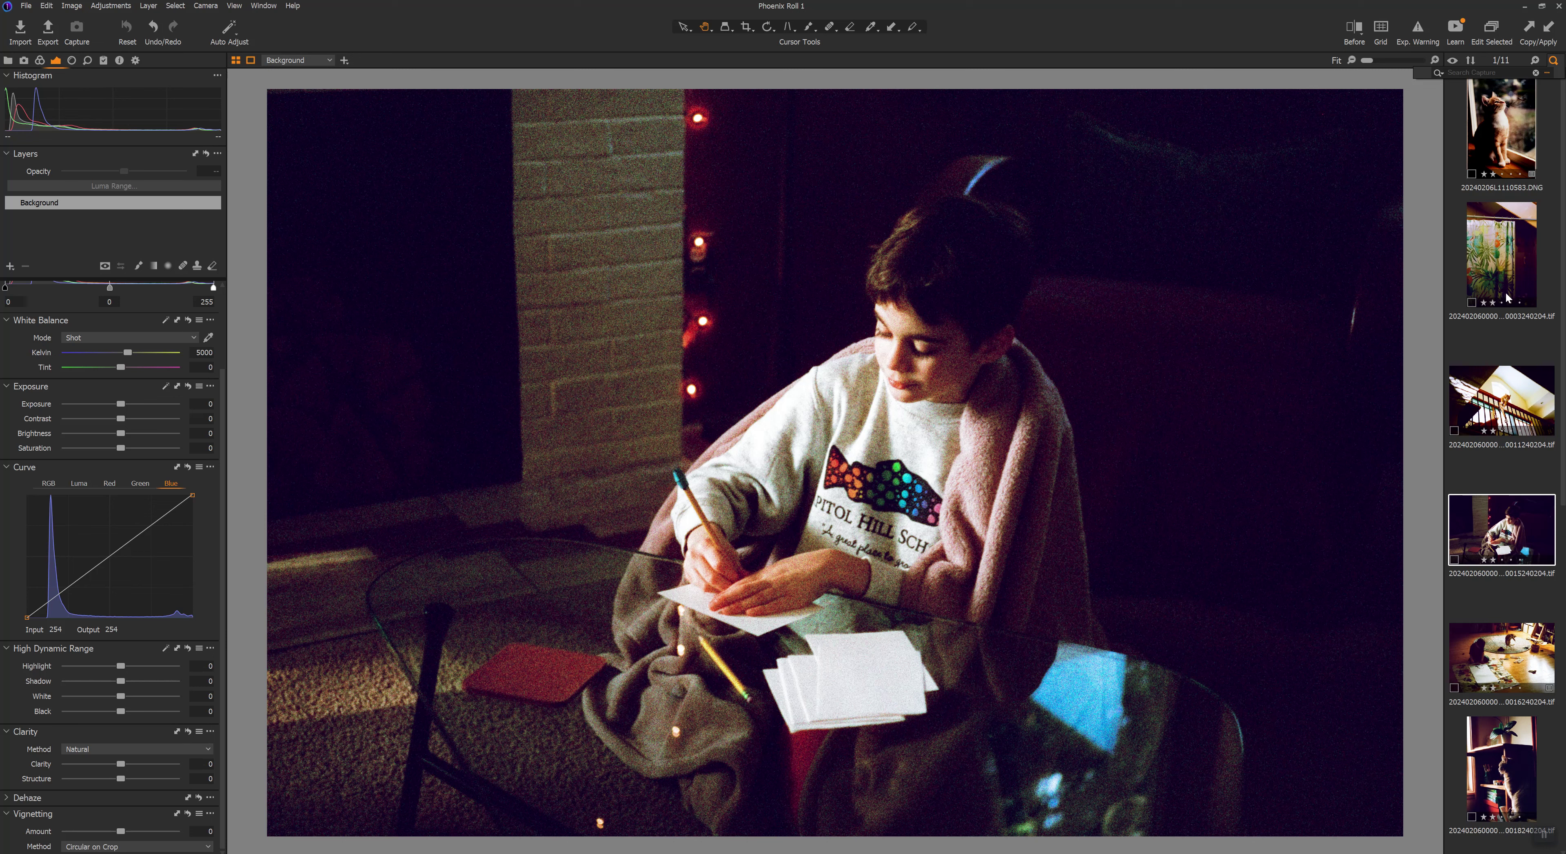
{"action": "left_click", "coordinate": [1506, 255]}
{"action": "key", "text": "Up"}
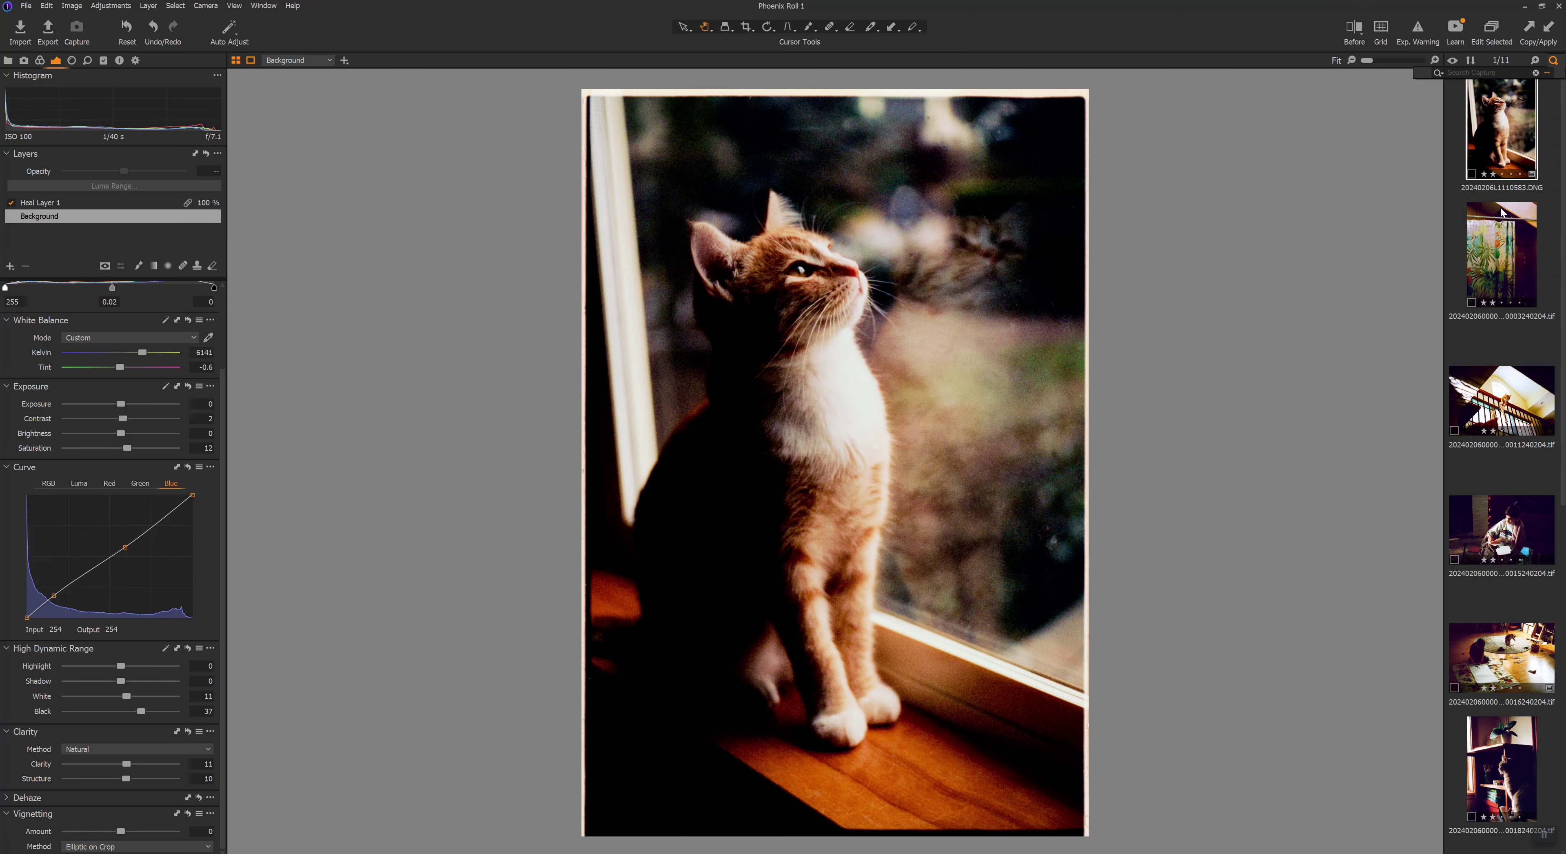
- Open the photo of the child wrapped in a blanket on the wooden floor
{"action": "scroll", "coordinate": [1509, 410], "scroll_direction": "down", "scroll_amount": 5}
{"action": "scroll", "coordinate": [1515, 472], "scroll_direction": "down", "scroll_amount": 1}
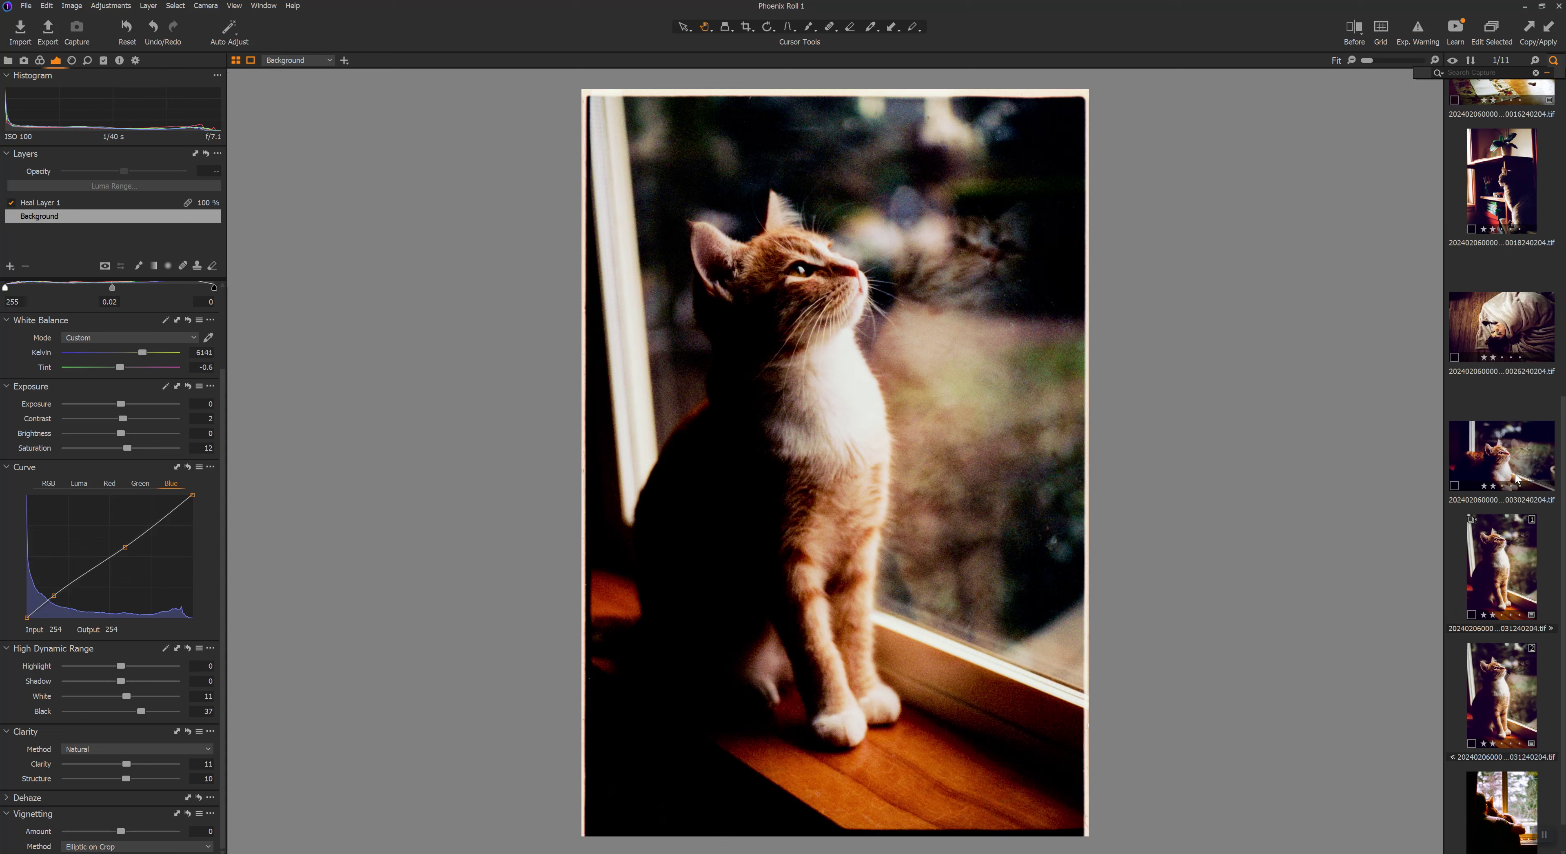
{"action": "scroll", "coordinate": [1514, 474], "scroll_direction": "down", "scroll_amount": 1}
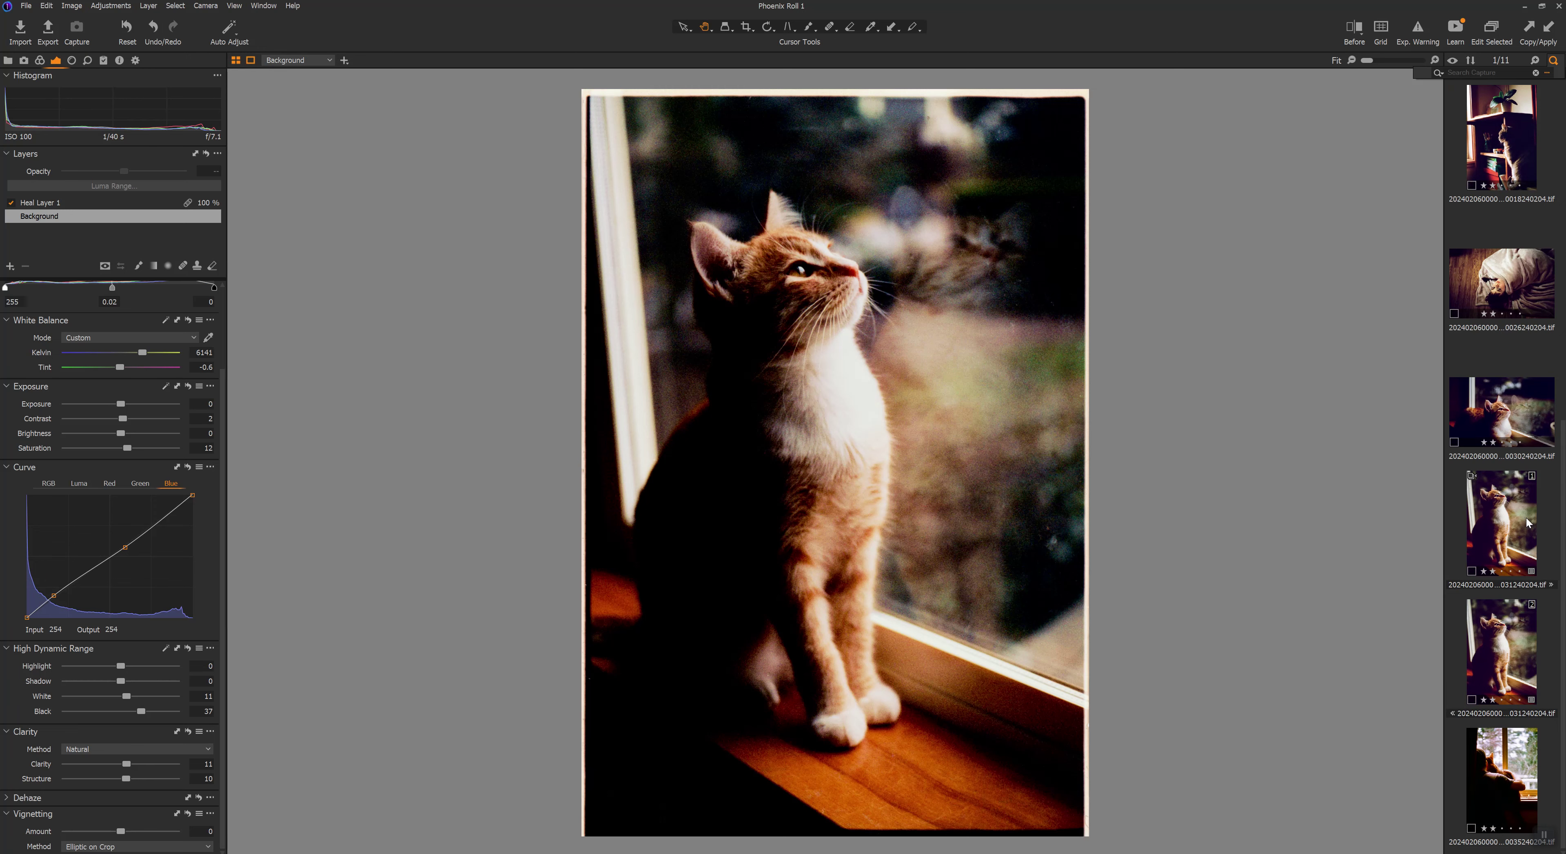
{"action": "left_click", "coordinate": [1515, 277]}
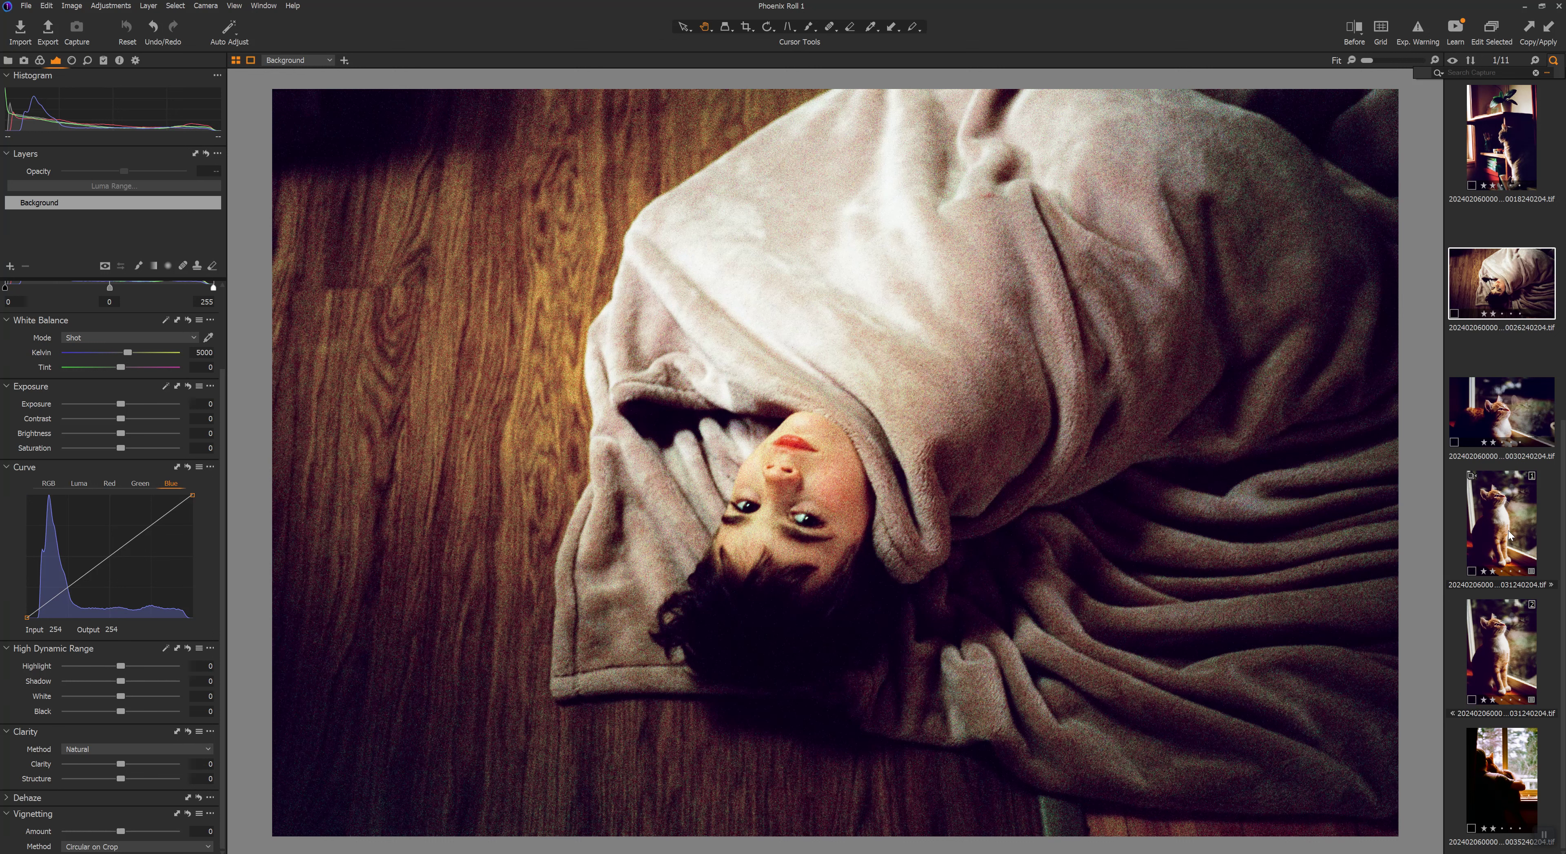
- View the photo of the orange cat on the stair railing, followed by the child writing at the glass table
{"action": "scroll", "coordinate": [1497, 538], "scroll_direction": "up", "scroll_amount": 5}
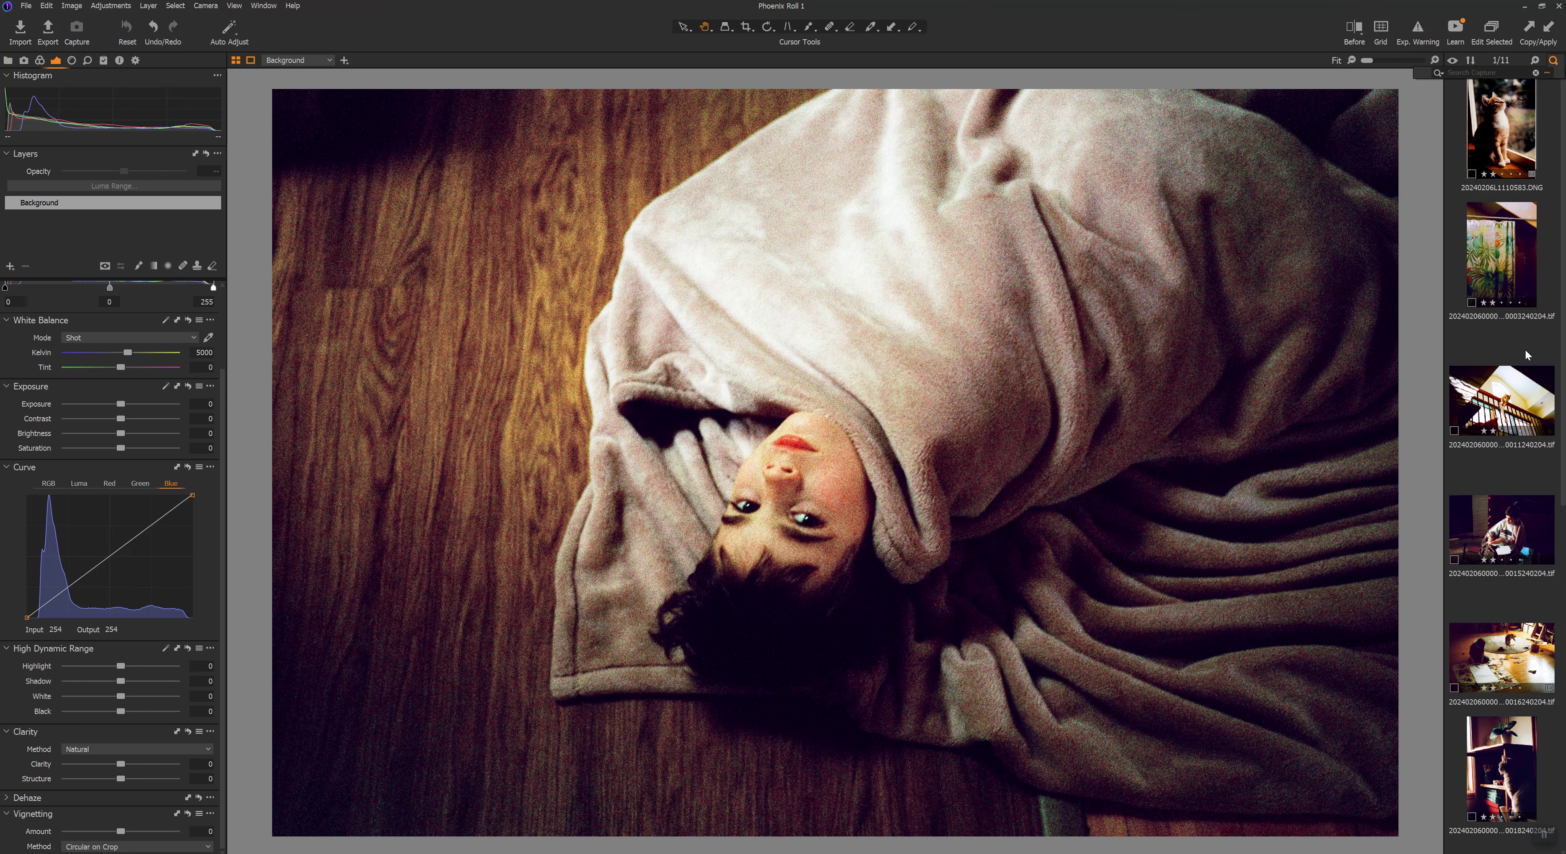
{"action": "left_click", "coordinate": [1515, 403]}
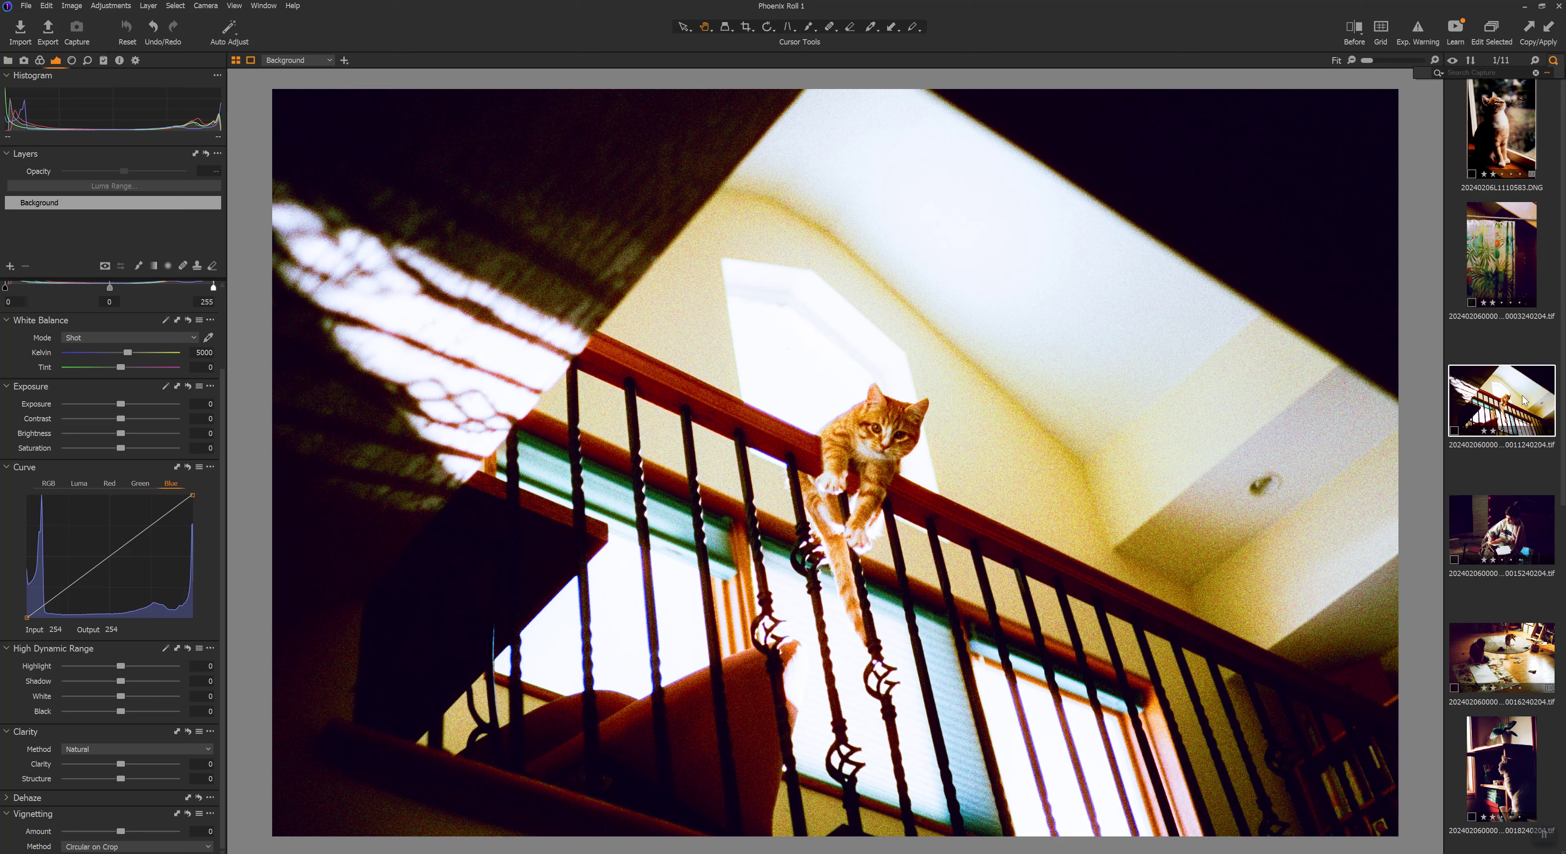
{"action": "left_click", "coordinate": [1503, 529]}
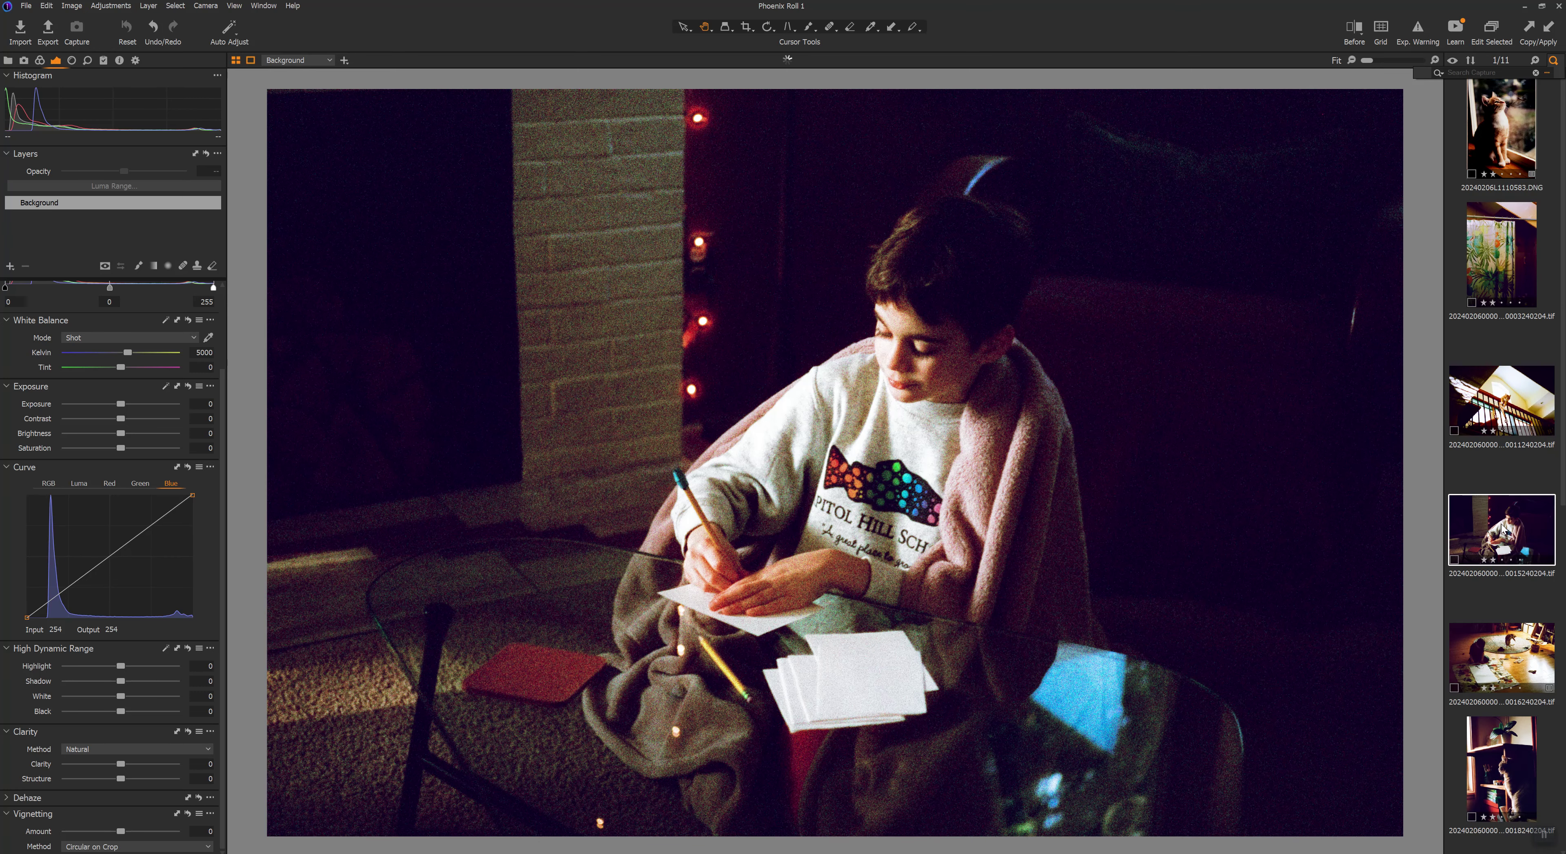
{"action": "scroll", "coordinate": [1501, 525], "scroll_direction": "down", "scroll_amount": 4}
{"action": "scroll", "coordinate": [1502, 526], "scroll_direction": "down", "scroll_amount": 5}
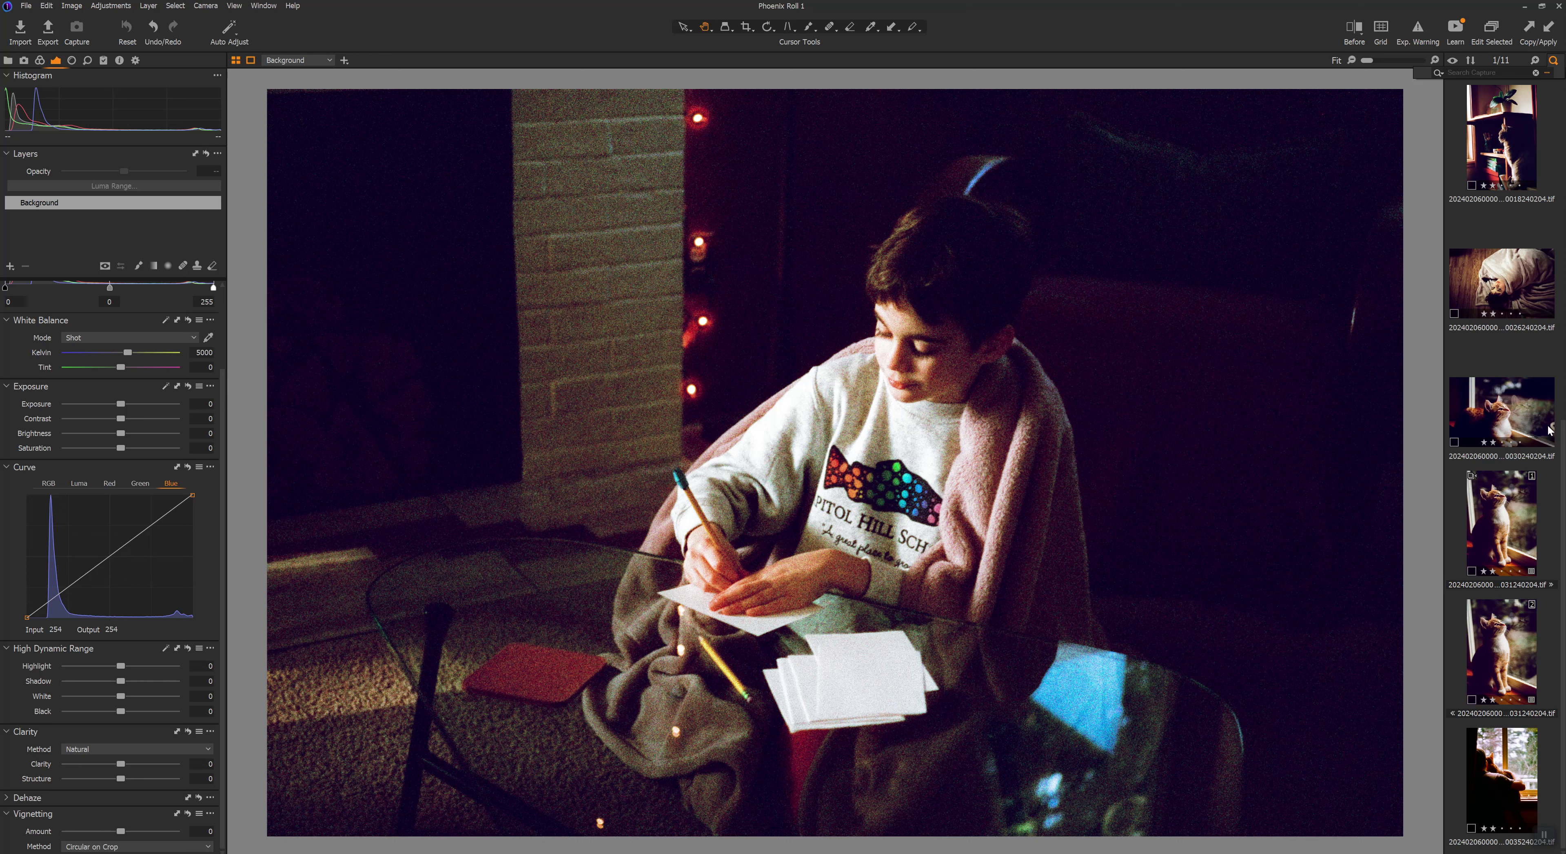
{"action": "scroll", "coordinate": [1549, 429], "scroll_direction": "up", "scroll_amount": 3}
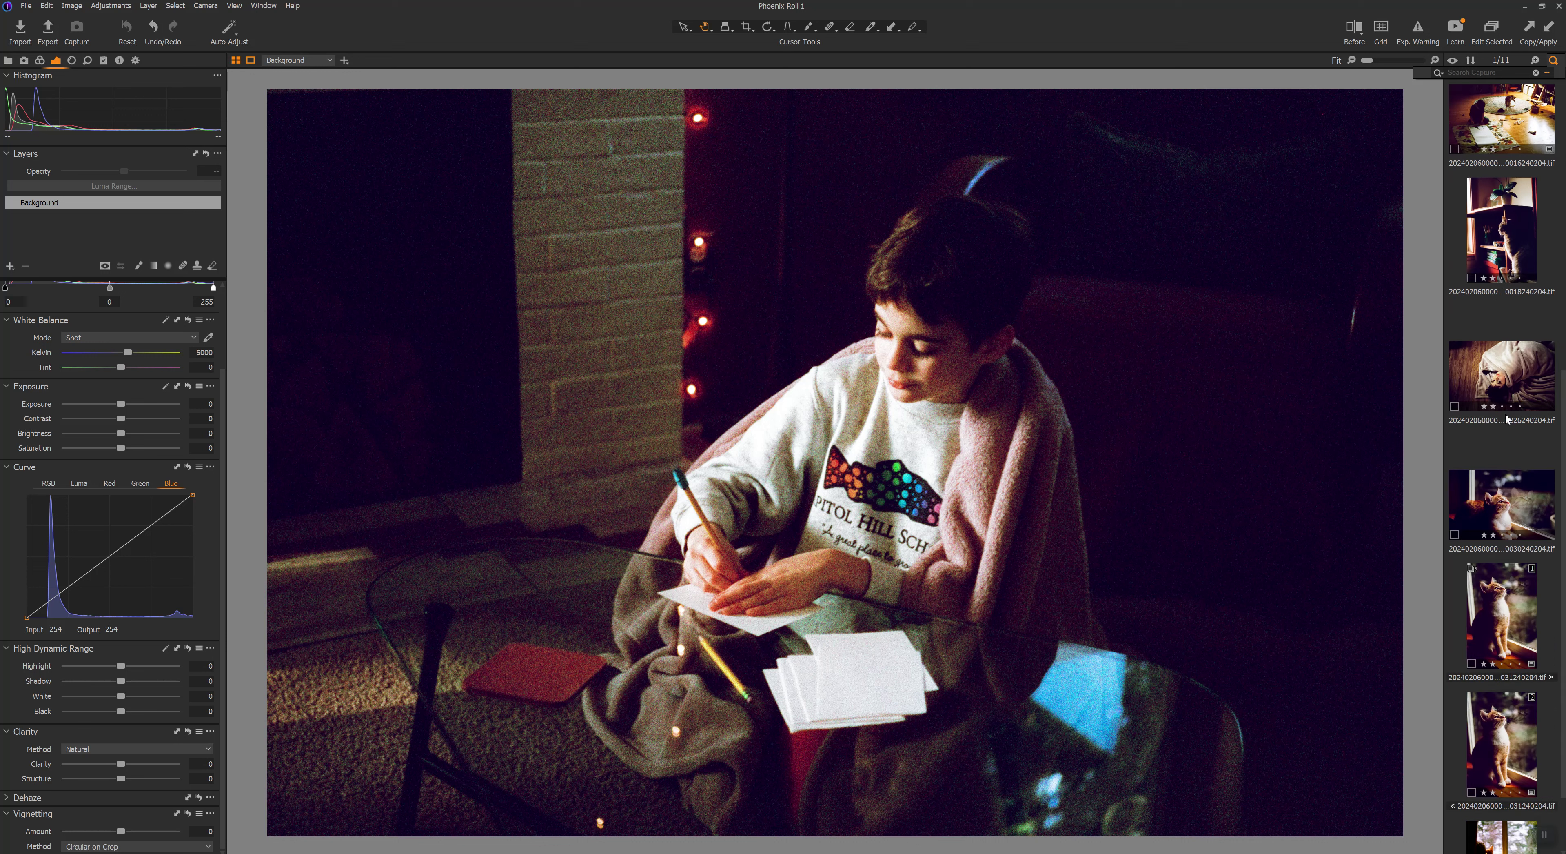
{"action": "scroll", "coordinate": [1506, 418], "scroll_direction": "down", "scroll_amount": 3}
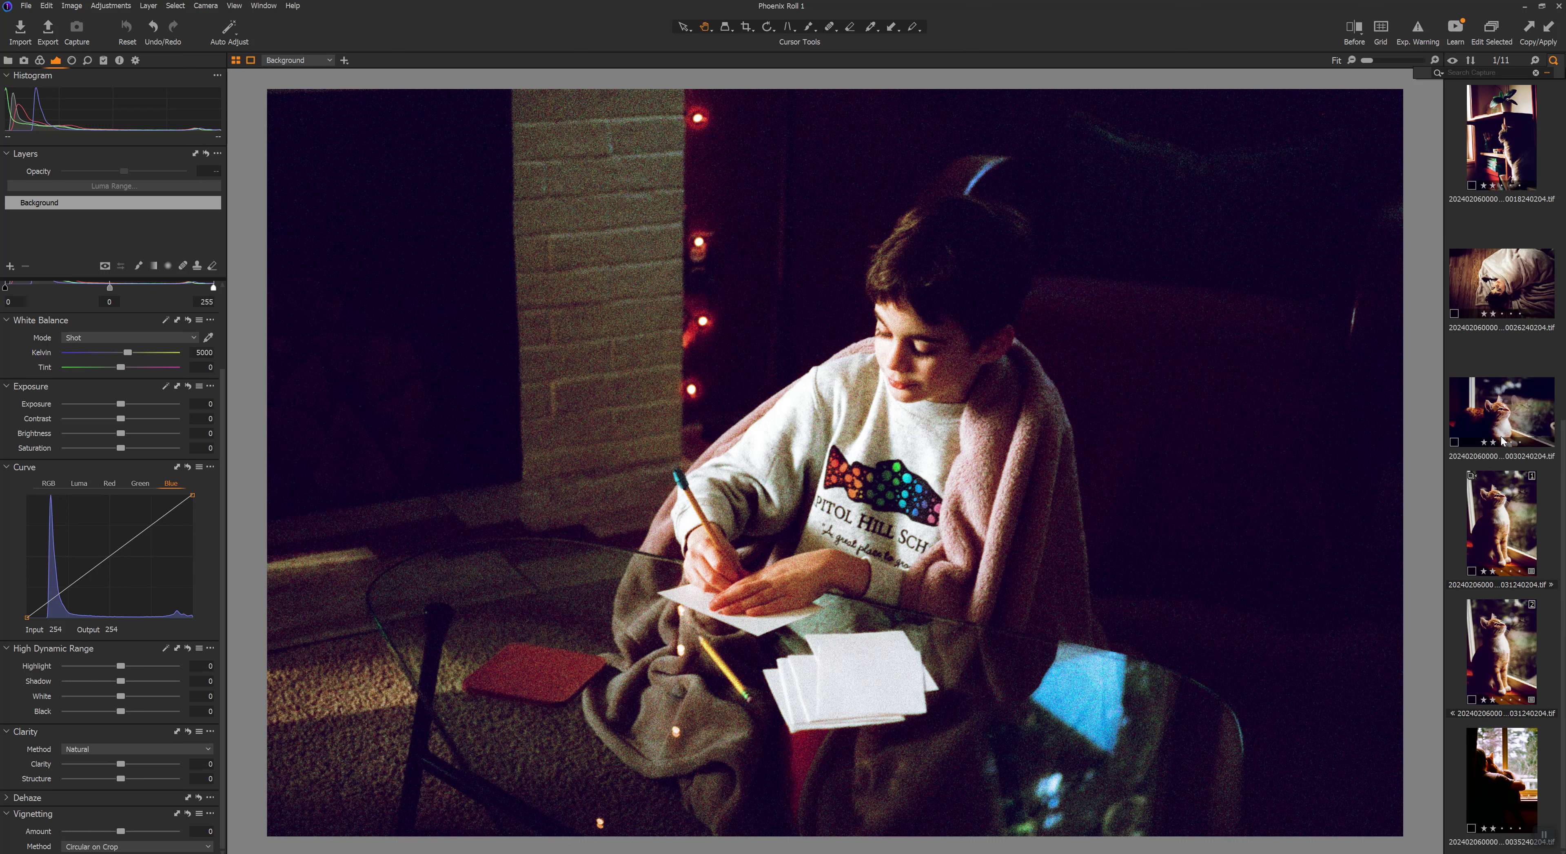
{"action": "scroll", "coordinate": [1502, 439], "scroll_direction": "up", "scroll_amount": 15}
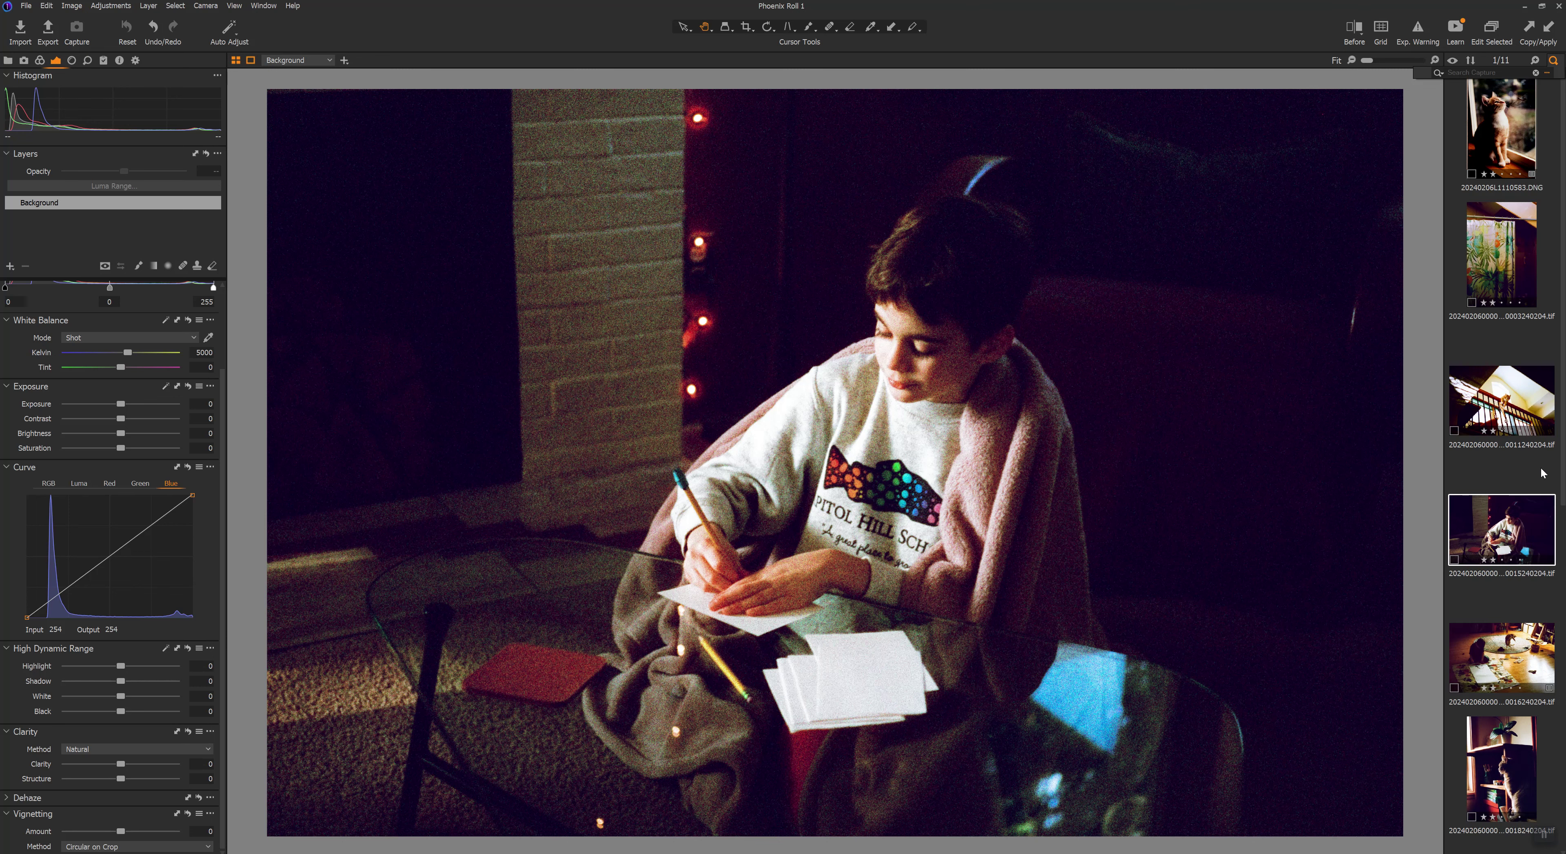
- Reopen the photo of the cat on the shelf, and bring up the second TIF variant of the window cat
{"action": "left_click", "coordinate": [1496, 729]}
{"action": "scroll", "coordinate": [1499, 637], "scroll_direction": "down", "scroll_amount": 5}
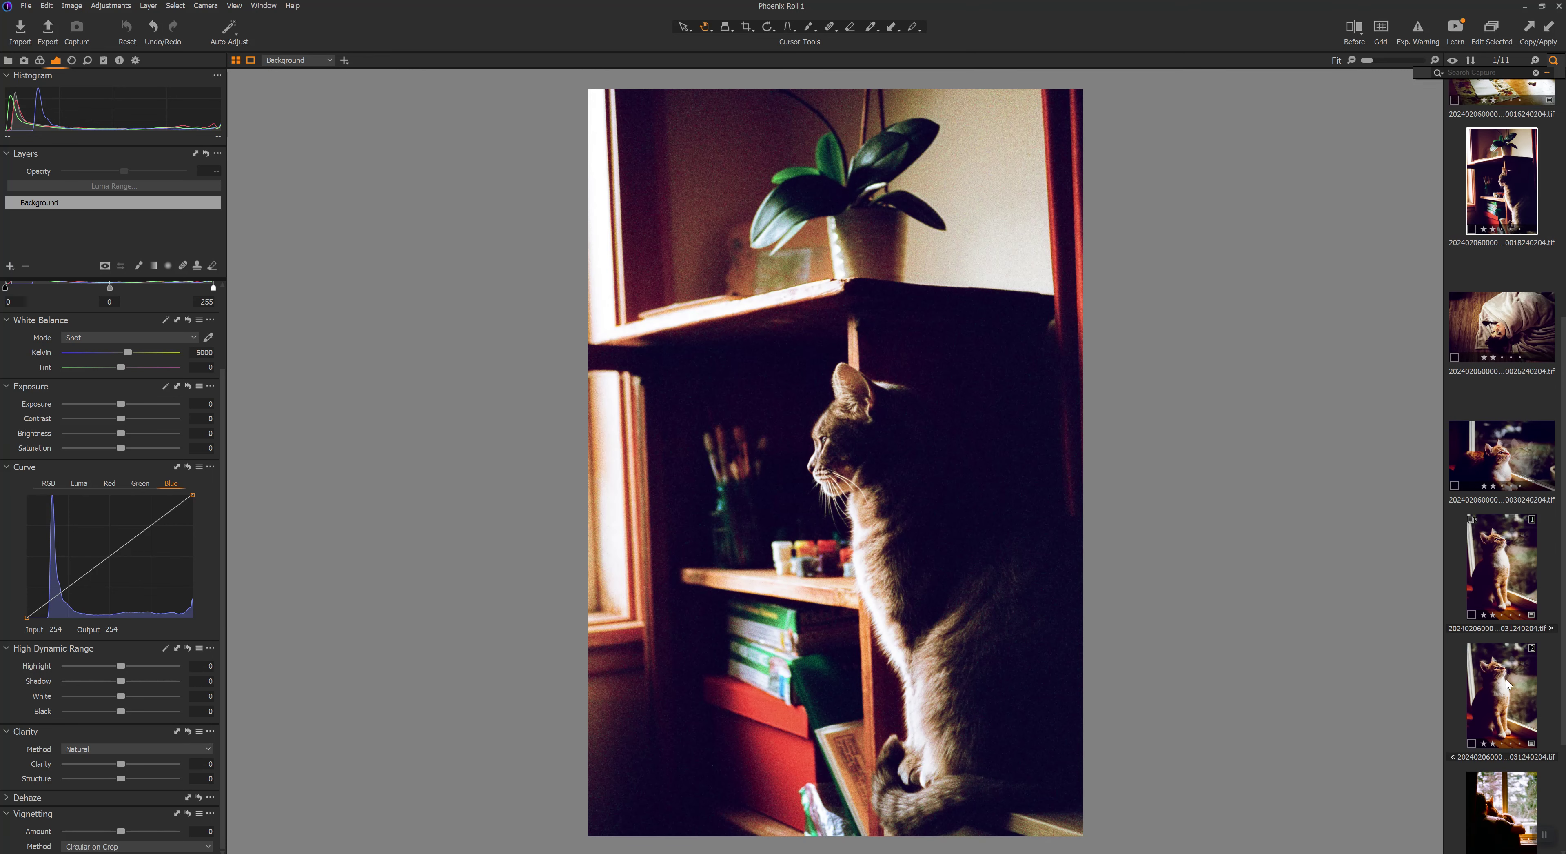
{"action": "left_click", "coordinate": [1484, 617]}
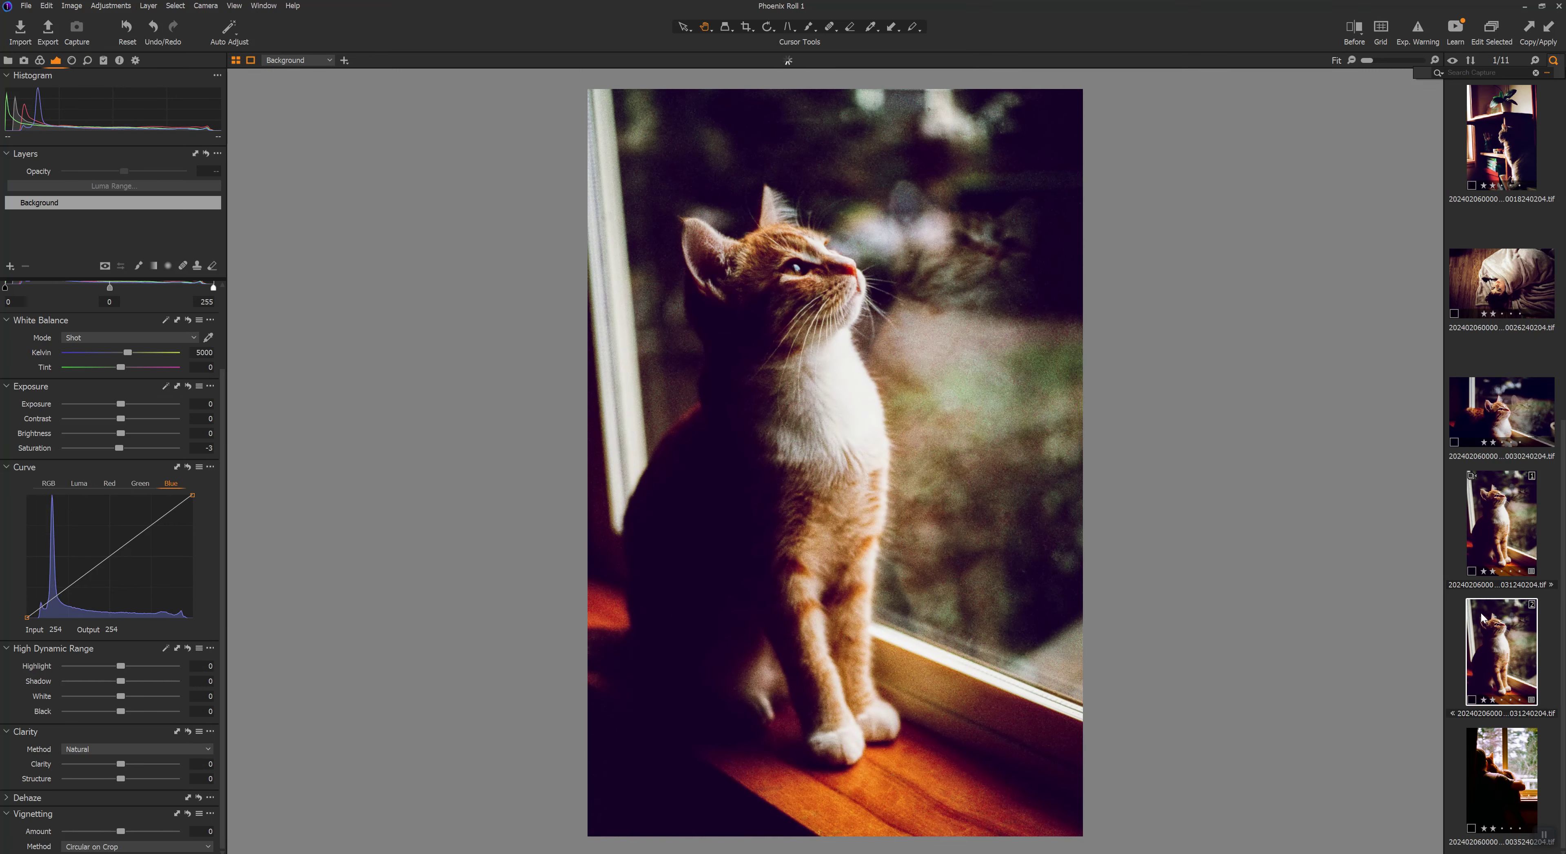